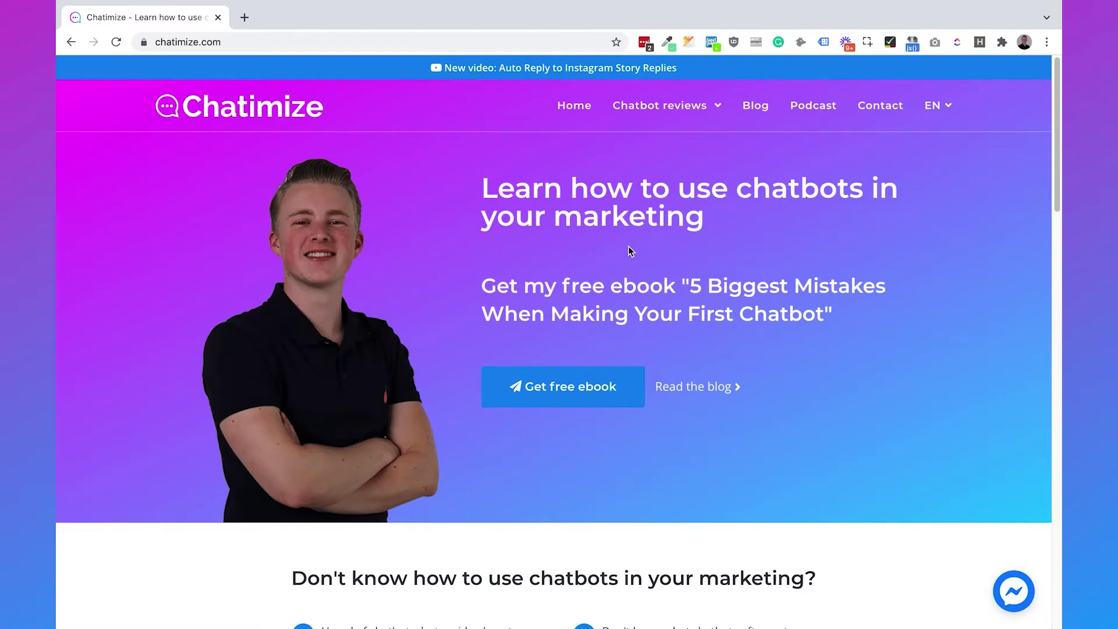
Select the current web address in Chrome's address bar.
{"action": "left_click", "coordinate": [467, 46]}
Load chatimize.com/xenioo/, open Xenioo's signup form, and switch to signing in to an existing account.
{"action": "type", "text": "chatimize"}
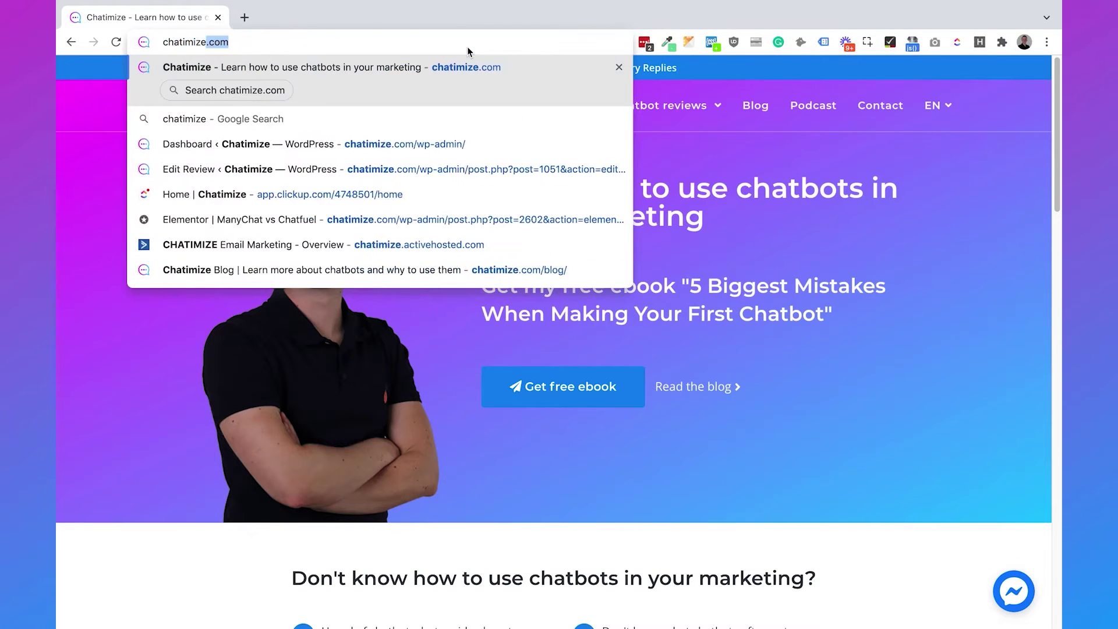
{"action": "type", "text": ".com/xenioo/"}
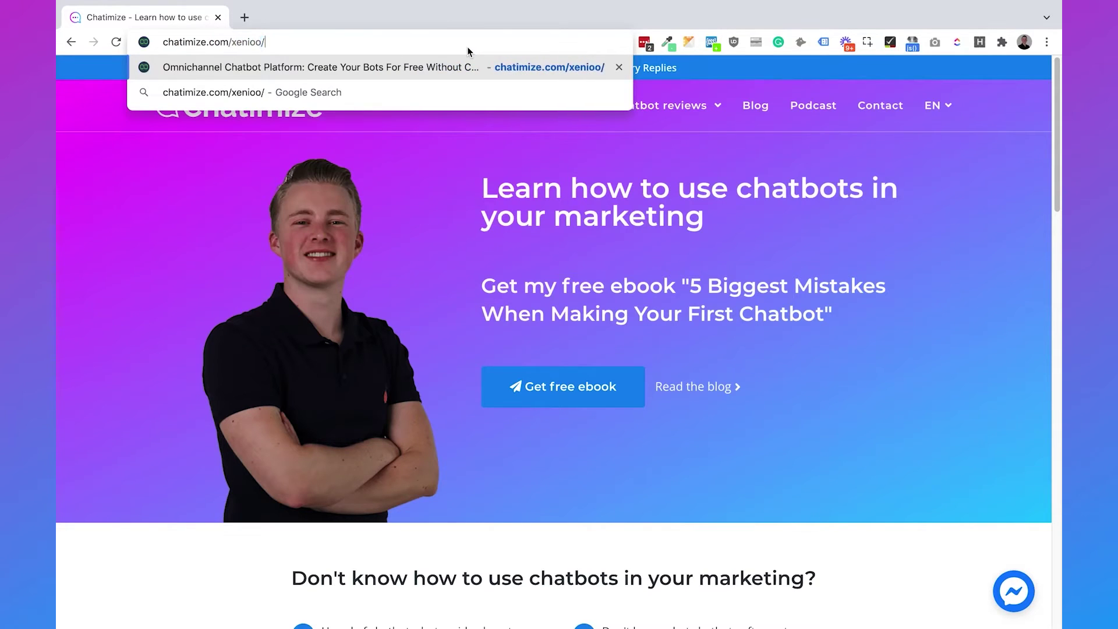
{"action": "key", "text": "Return"}
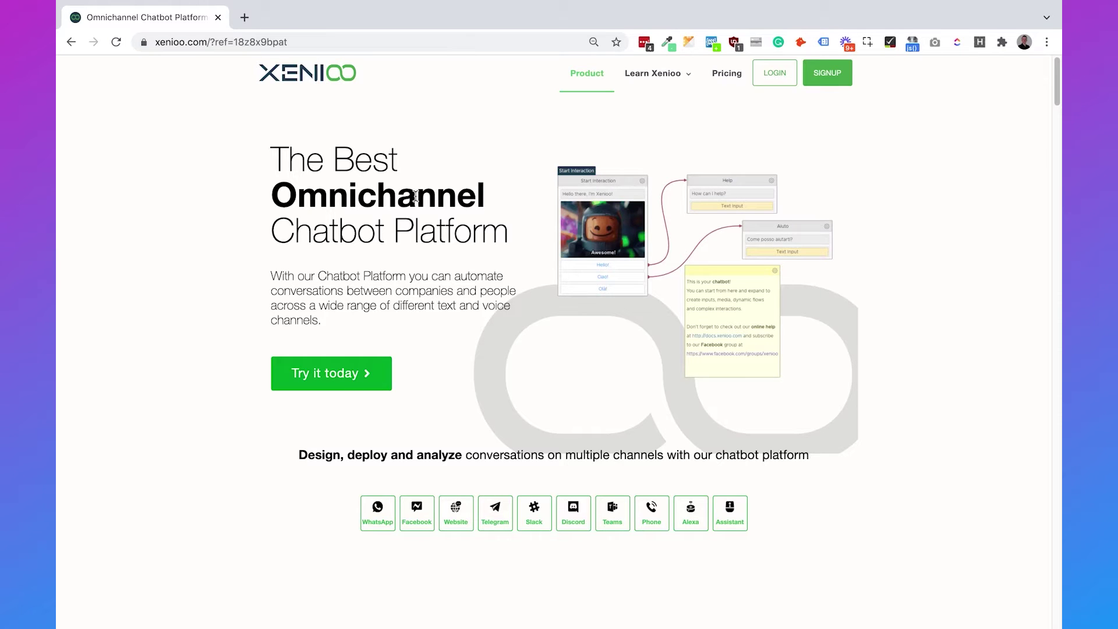
{"action": "left_click_drag", "start_coordinate": [273, 196], "coordinate": [532, 226]}
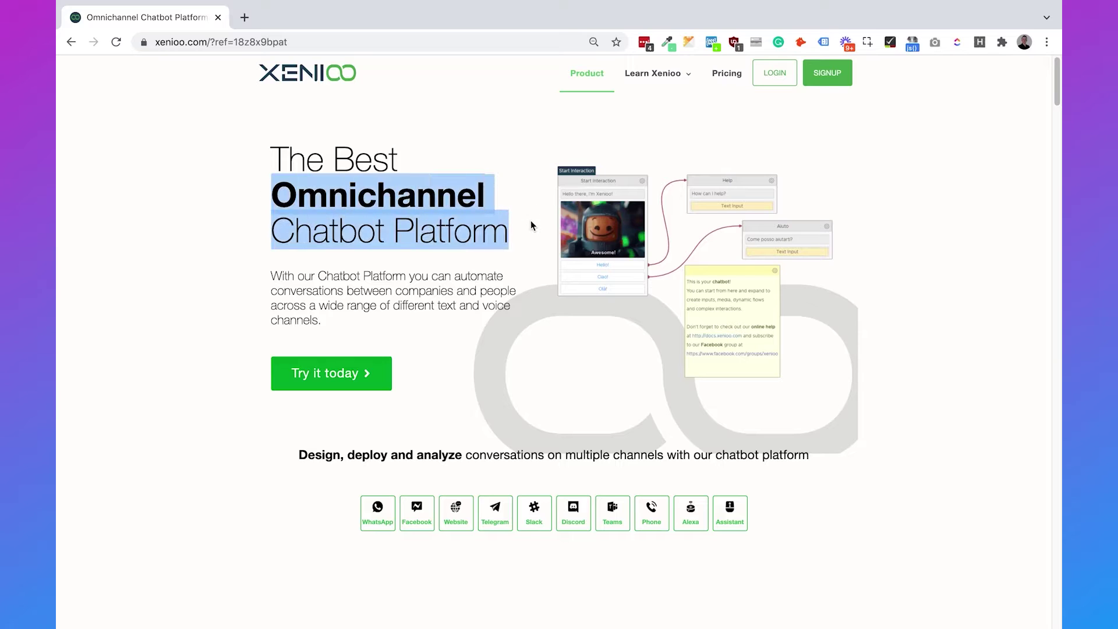
{"action": "left_click", "coordinate": [531, 225]}
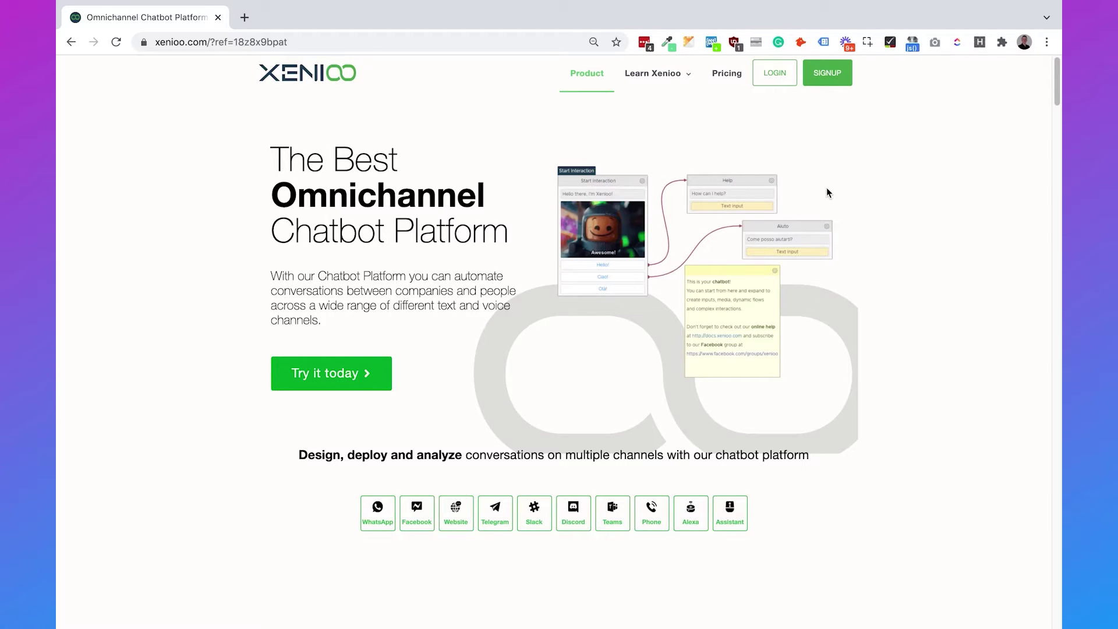
{"action": "left_click", "coordinate": [829, 74]}
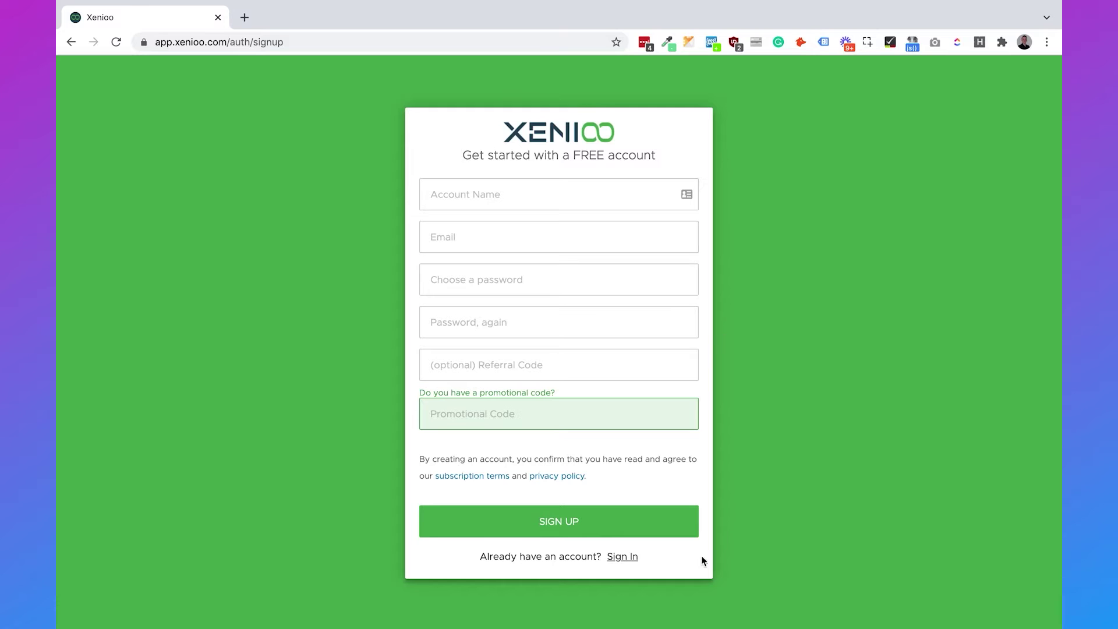
{"action": "left_click", "coordinate": [623, 558]}
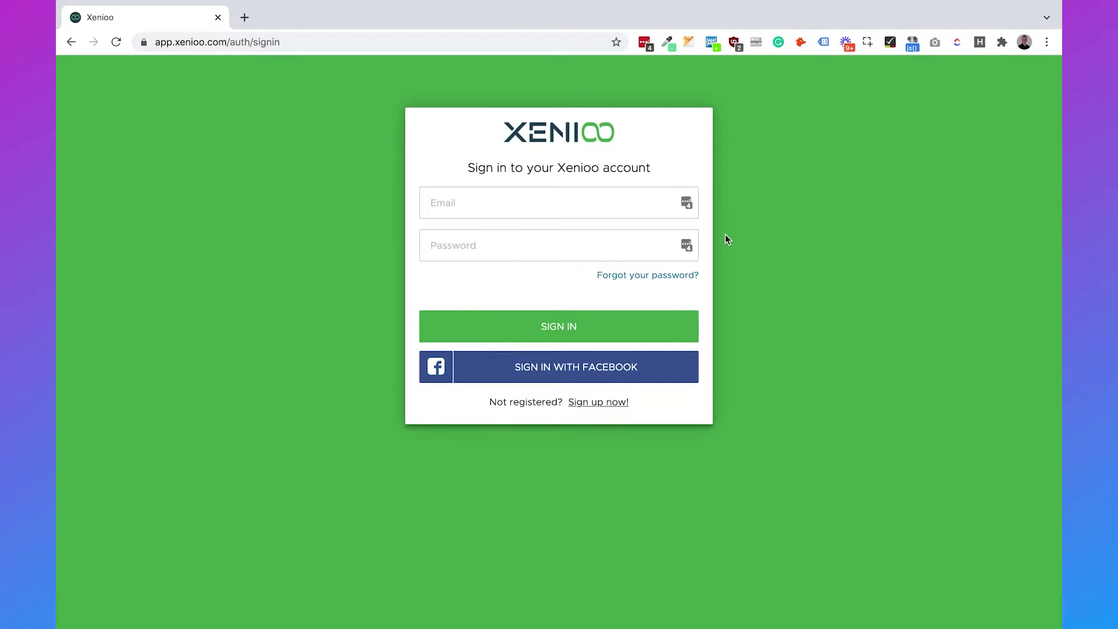
Sign in with the saved LastPass credentials and create a new blank bot.
{"action": "left_click", "coordinate": [687, 204]}
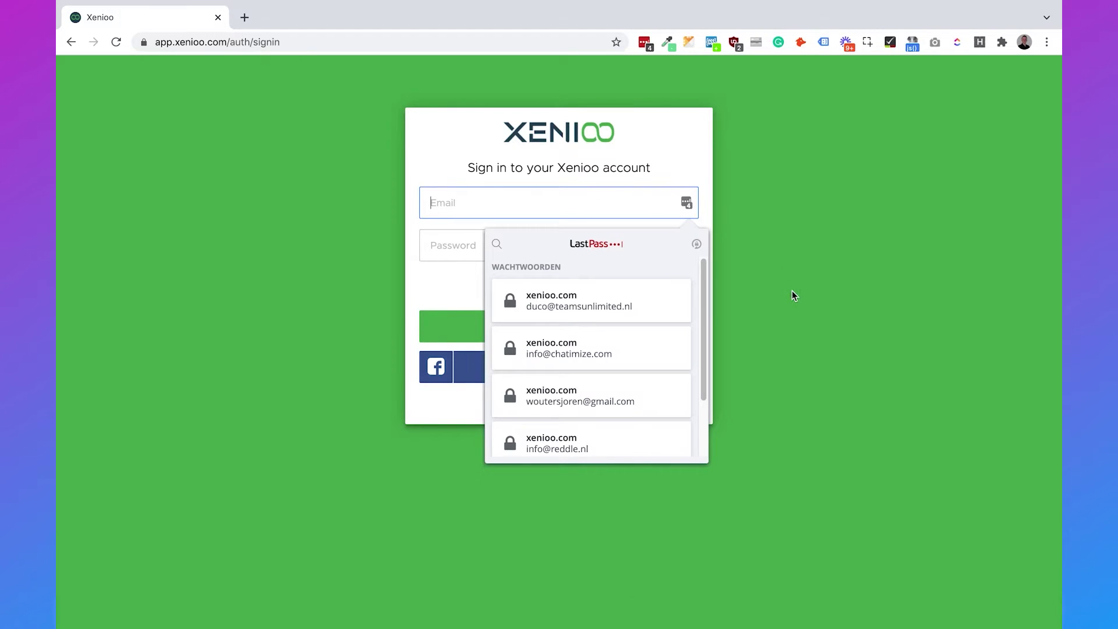
{"action": "left_click", "coordinate": [572, 350]}
{"action": "left_click", "coordinate": [564, 331]}
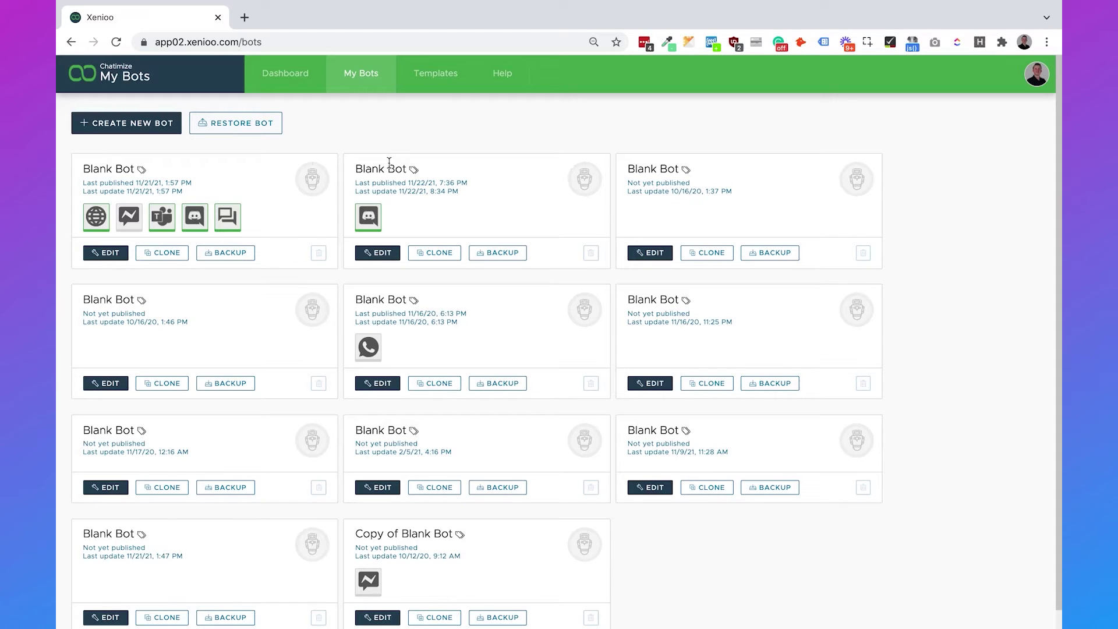
{"action": "left_click", "coordinate": [146, 127]}
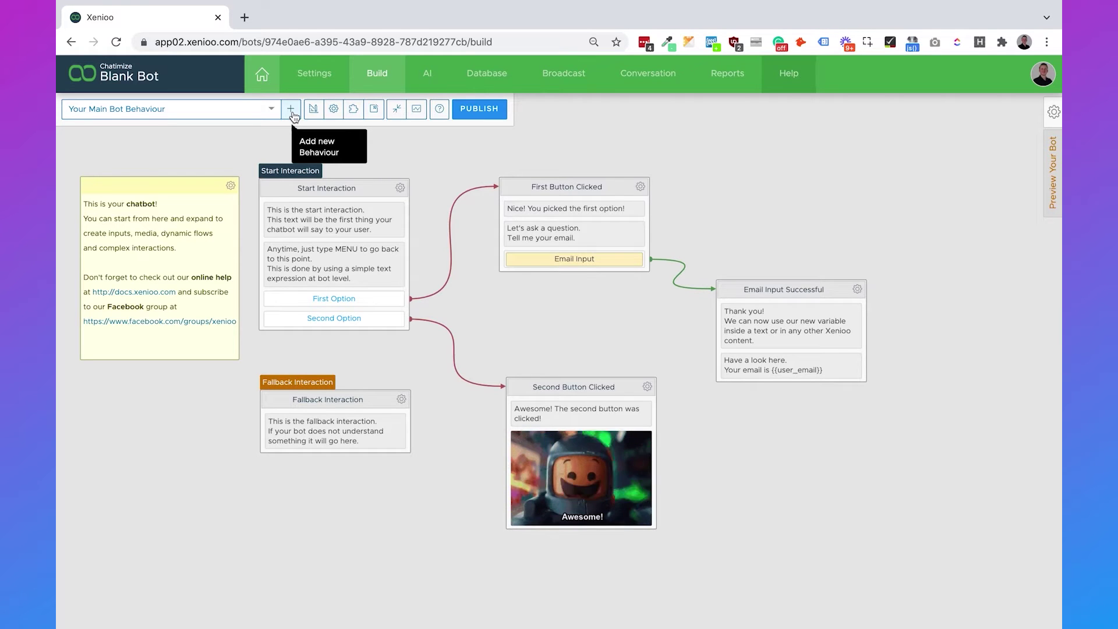
{"action": "left_click", "coordinate": [290, 111]}
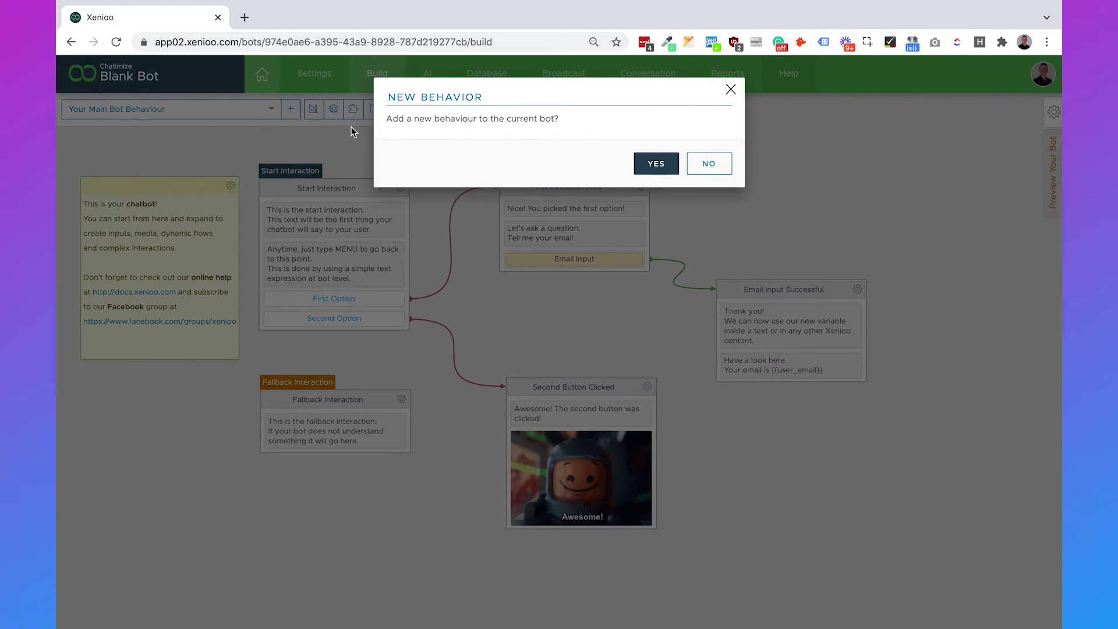
Create the new empty behaviour and rename it 'Gaming cheatsheet'.
{"action": "left_click", "coordinate": [663, 167]}
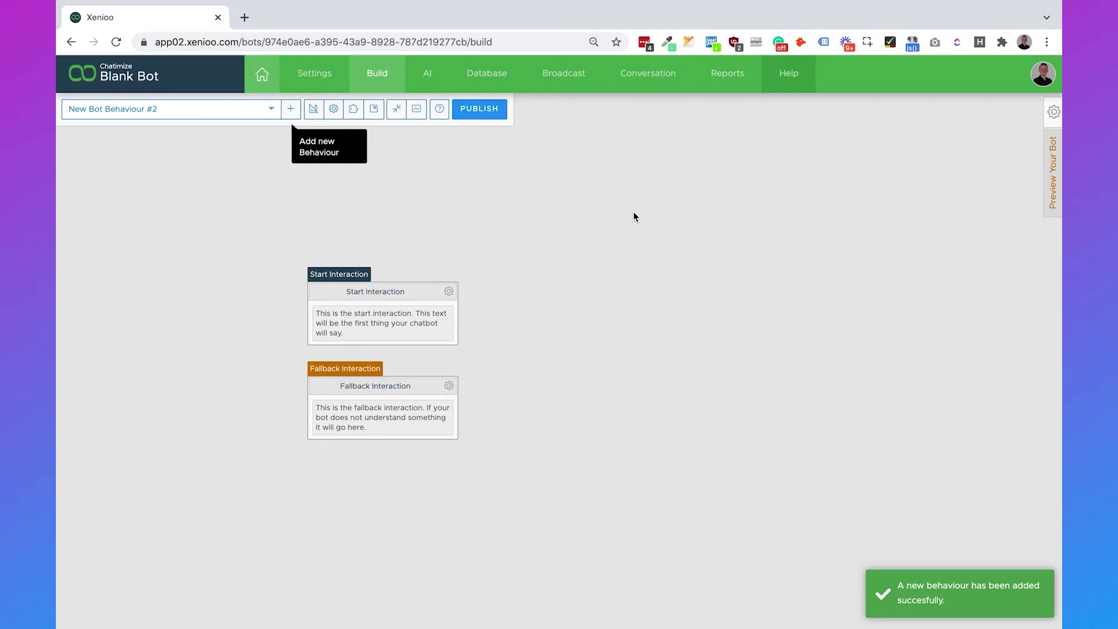
{"action": "left_click", "coordinate": [1053, 114]}
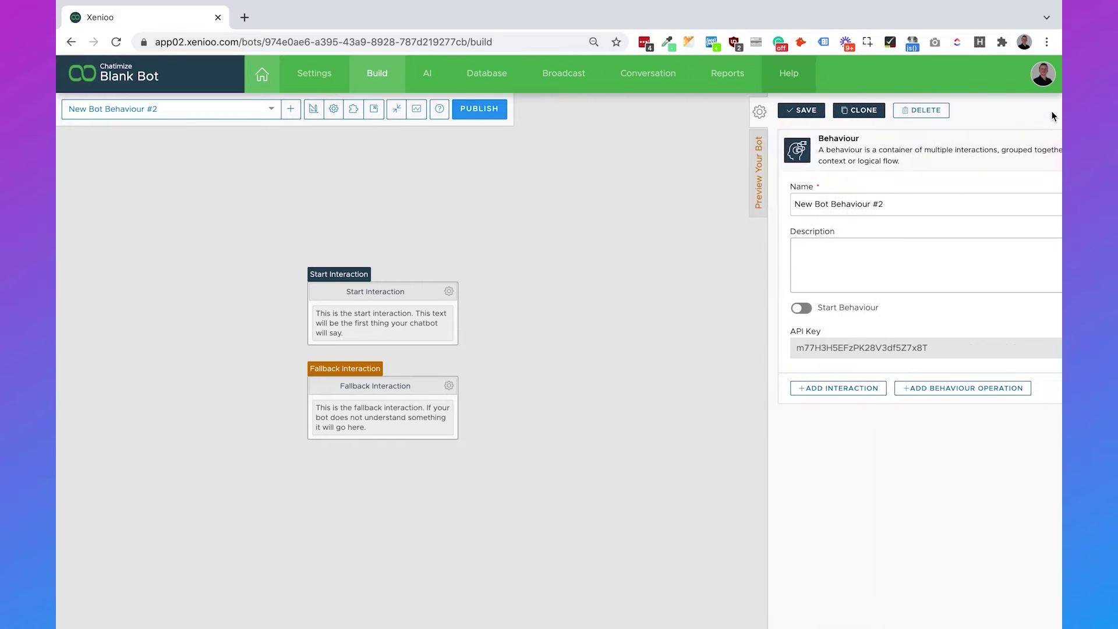
{"action": "triple_click", "coordinate": [821, 205]}
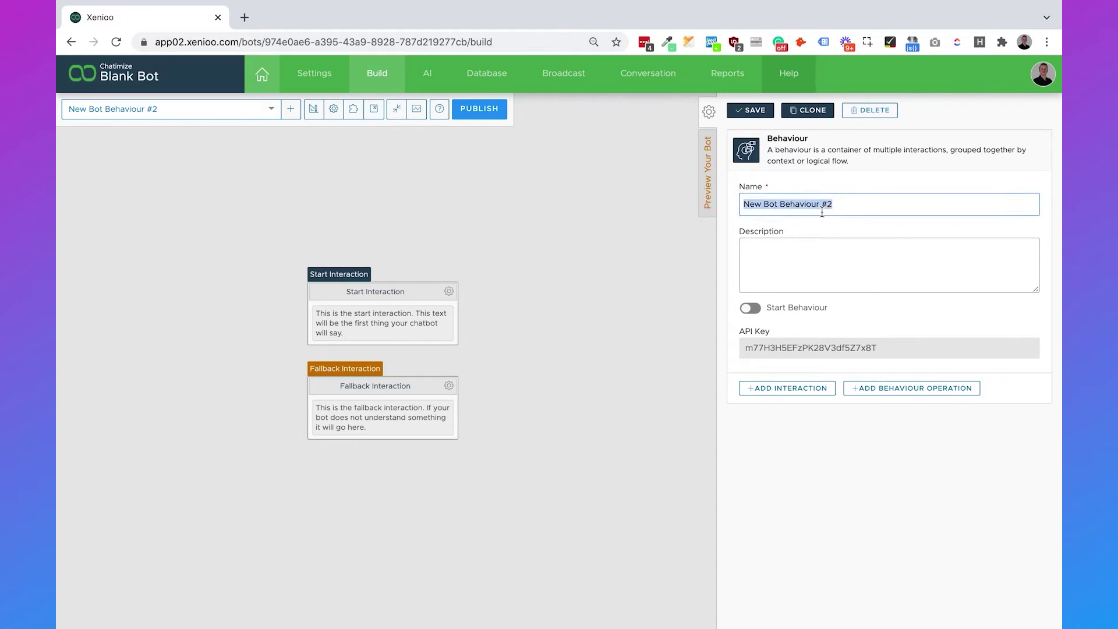
{"action": "type", "text": "Gaming che"}
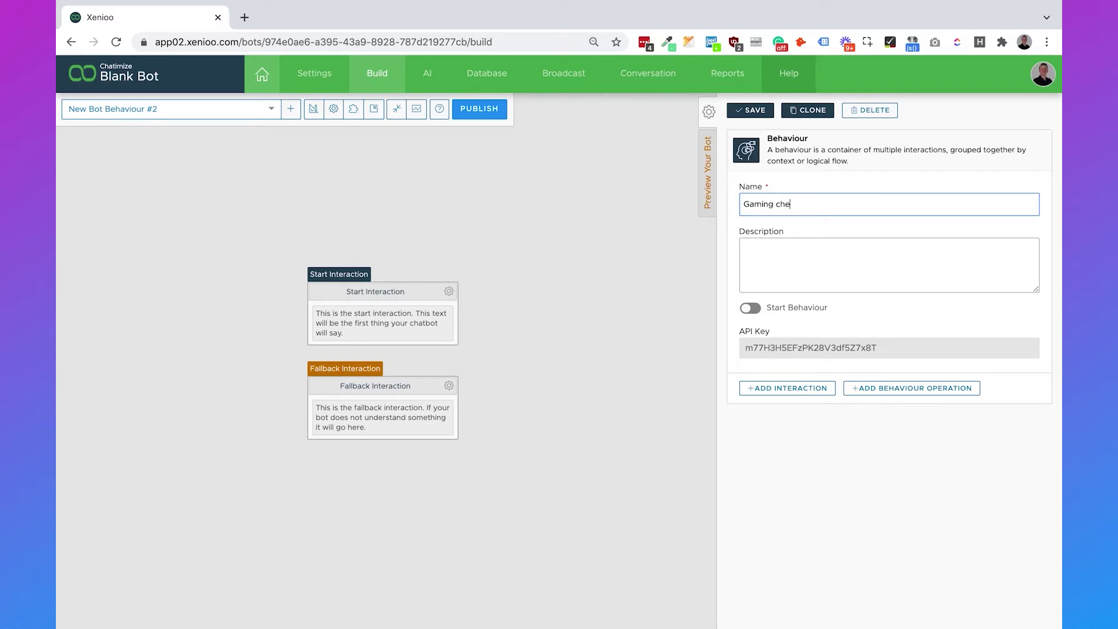
{"action": "type", "text": "atsheet"}
{"action": "left_click", "coordinate": [753, 110]}
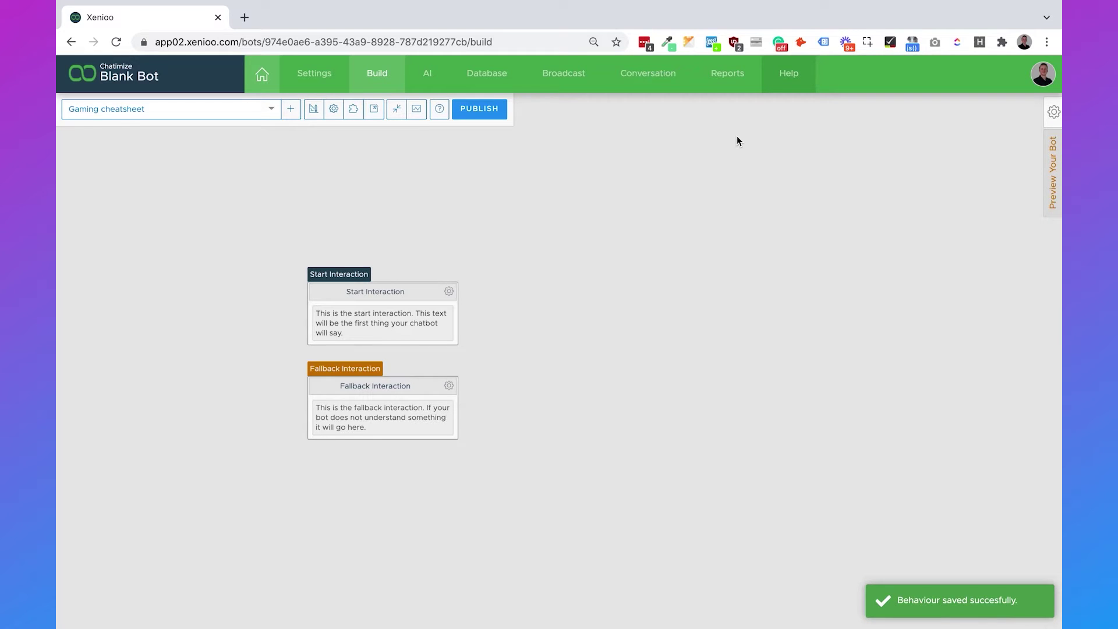
Extend the behaviour name to 'Gaming cheatsheet - fefjefiej'.
{"action": "left_click", "coordinate": [1054, 112]}
{"action": "left_click", "coordinate": [895, 197]}
{"action": "type", "text": "- fefjefiej"}
{"action": "left_click", "coordinate": [654, 281]}
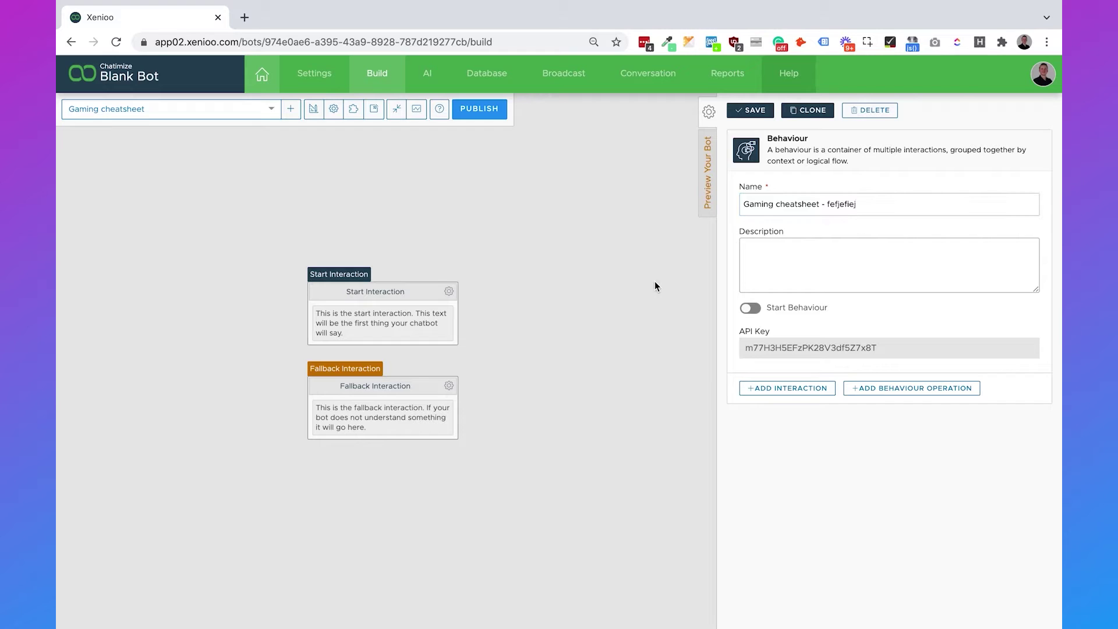
{"action": "left_click", "coordinate": [709, 111]}
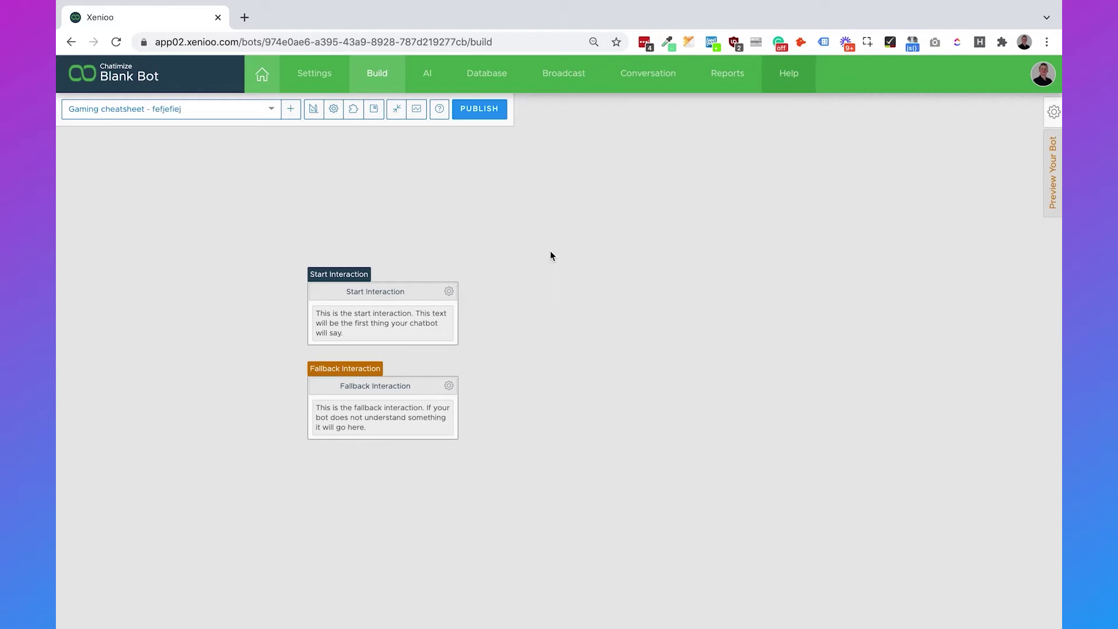
{"action": "left_click", "coordinate": [438, 314]}
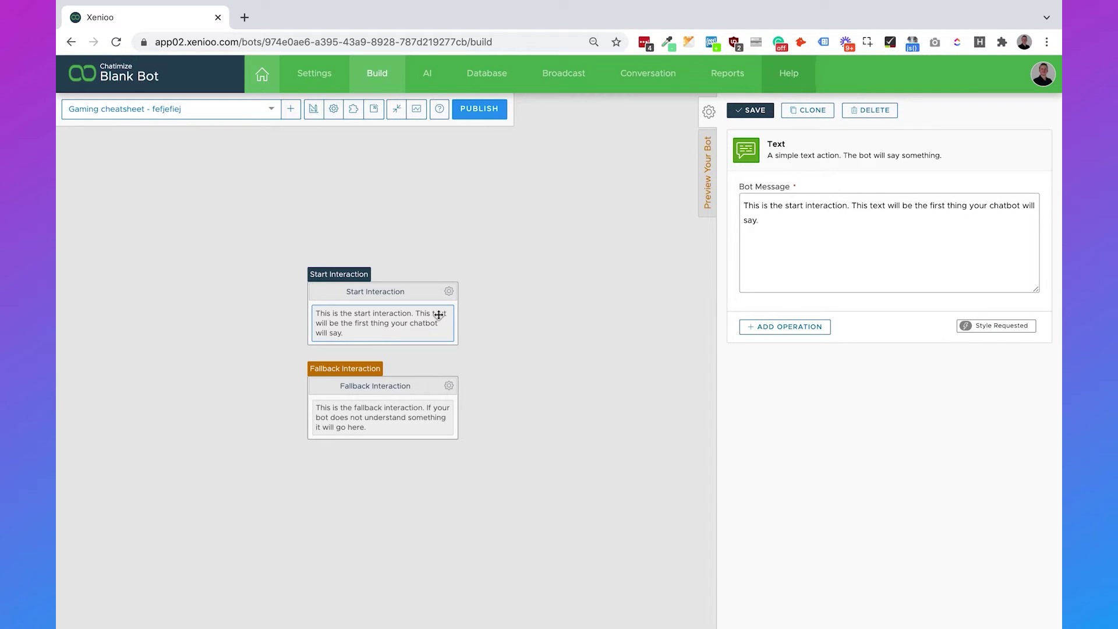
Replace the start message with 'Here is your gaming cheatsheet:' and save it.
{"action": "triple_click", "coordinate": [811, 225]}
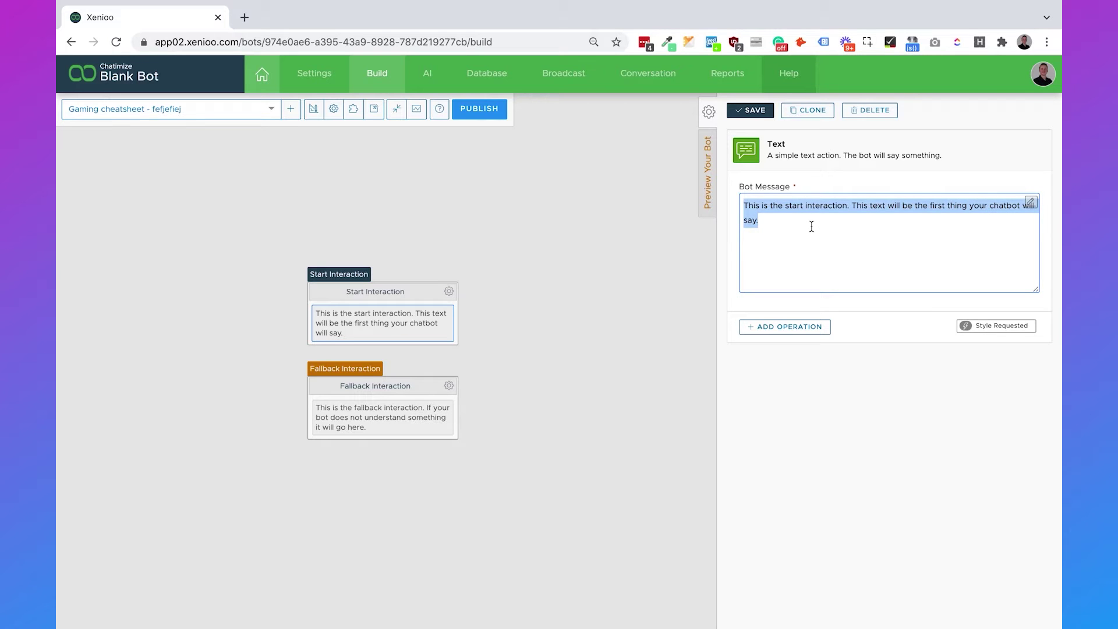
{"action": "type", "text": "Here is your gaming cheatsheet:"}
{"action": "left_click", "coordinate": [755, 111]}
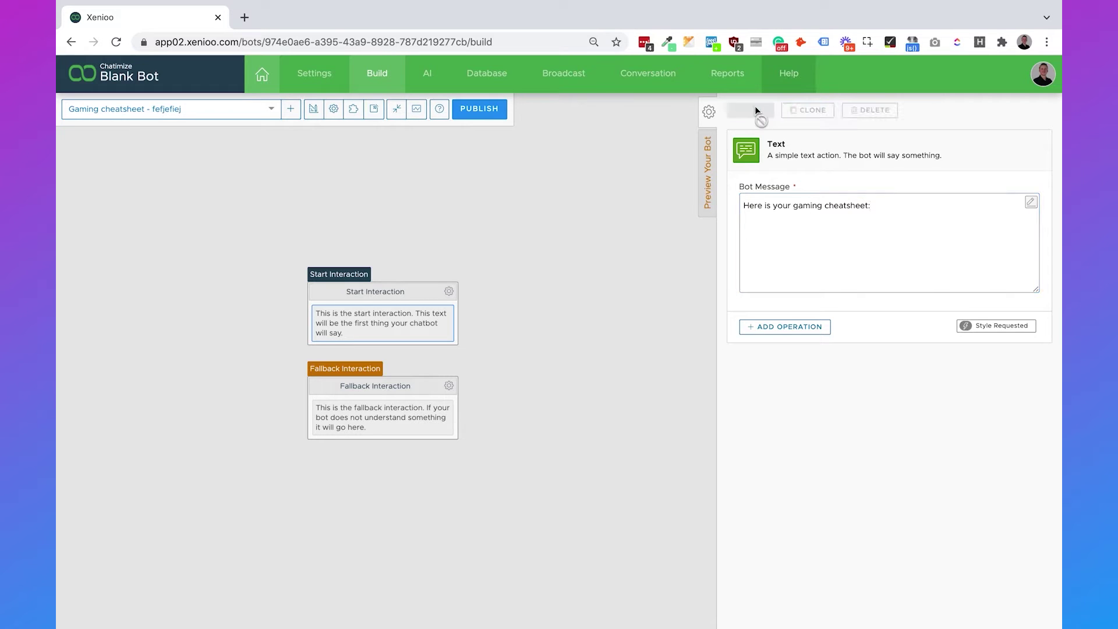
{"action": "left_click", "coordinate": [641, 225]}
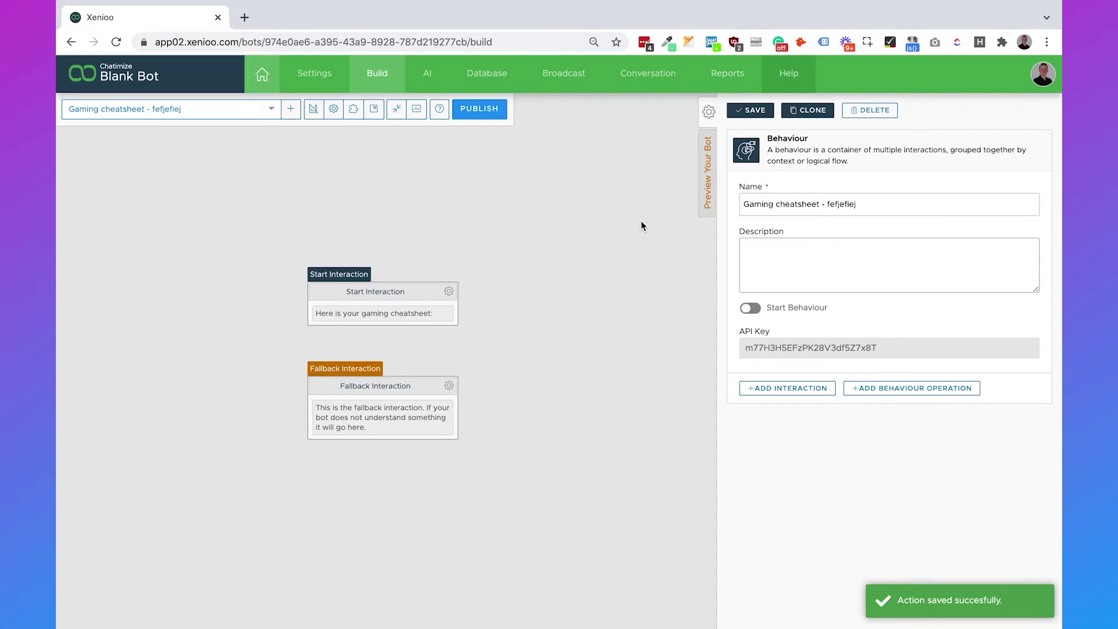
{"action": "left_click", "coordinate": [449, 293]}
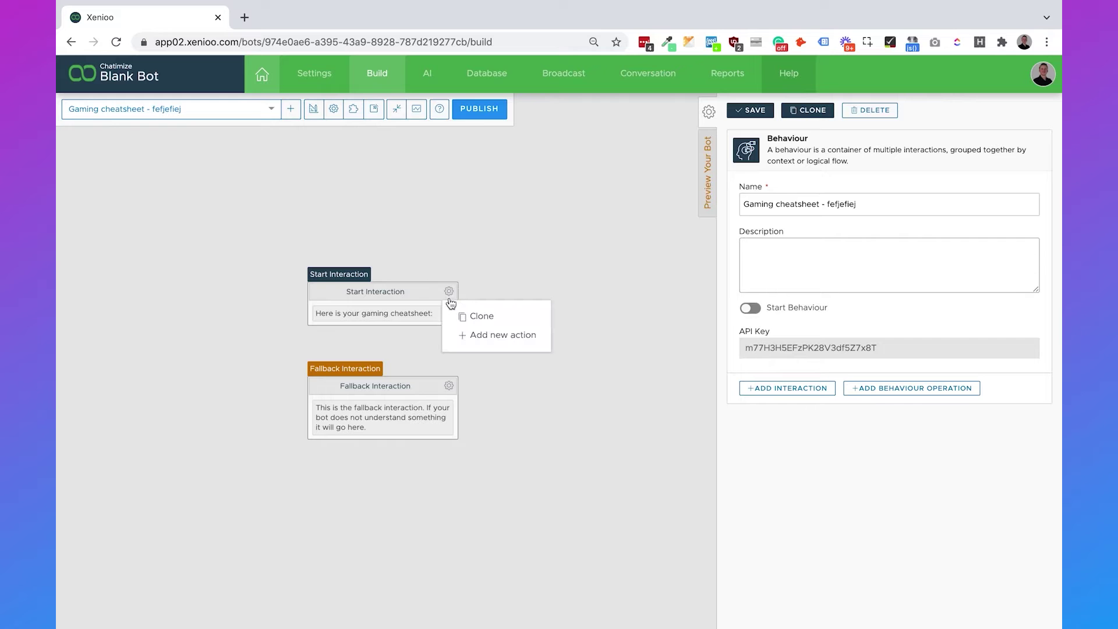
Add a file download action to the start interaction, uploading a PDF from Downloads.
{"action": "left_click", "coordinate": [469, 342]}
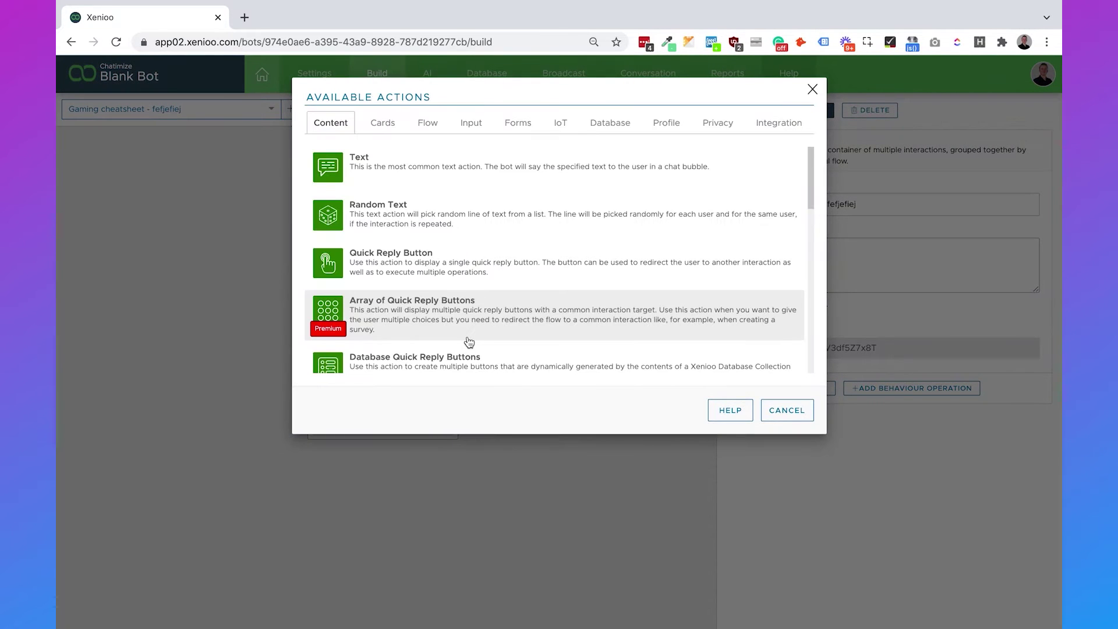
{"action": "scroll", "coordinate": [523, 211], "scroll_direction": "down", "scroll_amount": 10}
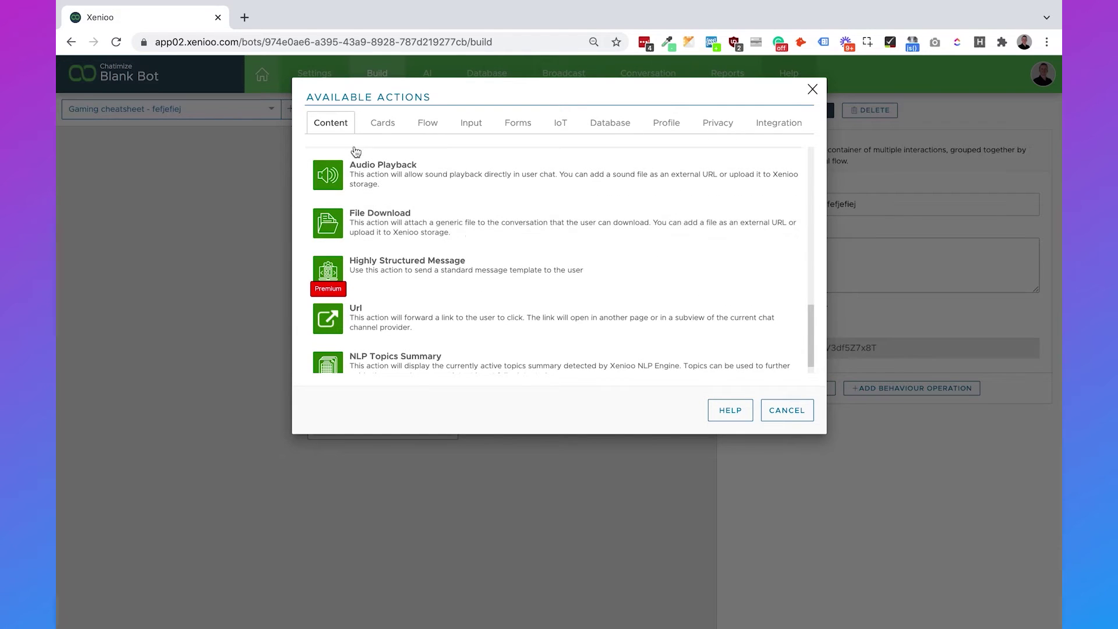
{"action": "left_click", "coordinate": [429, 218]}
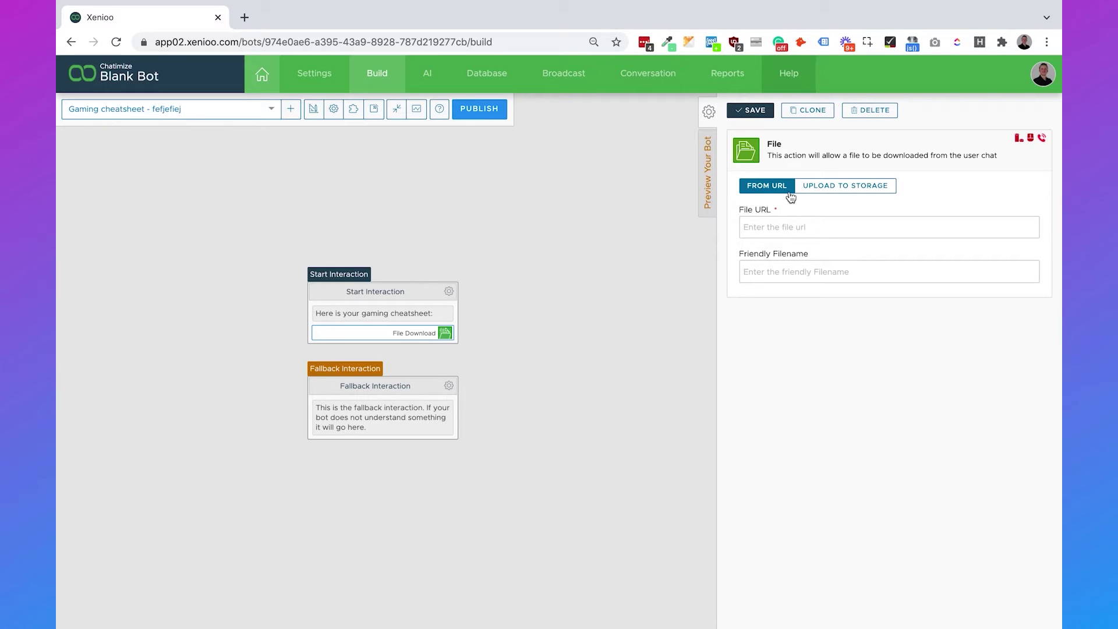
{"action": "left_click", "coordinate": [832, 190]}
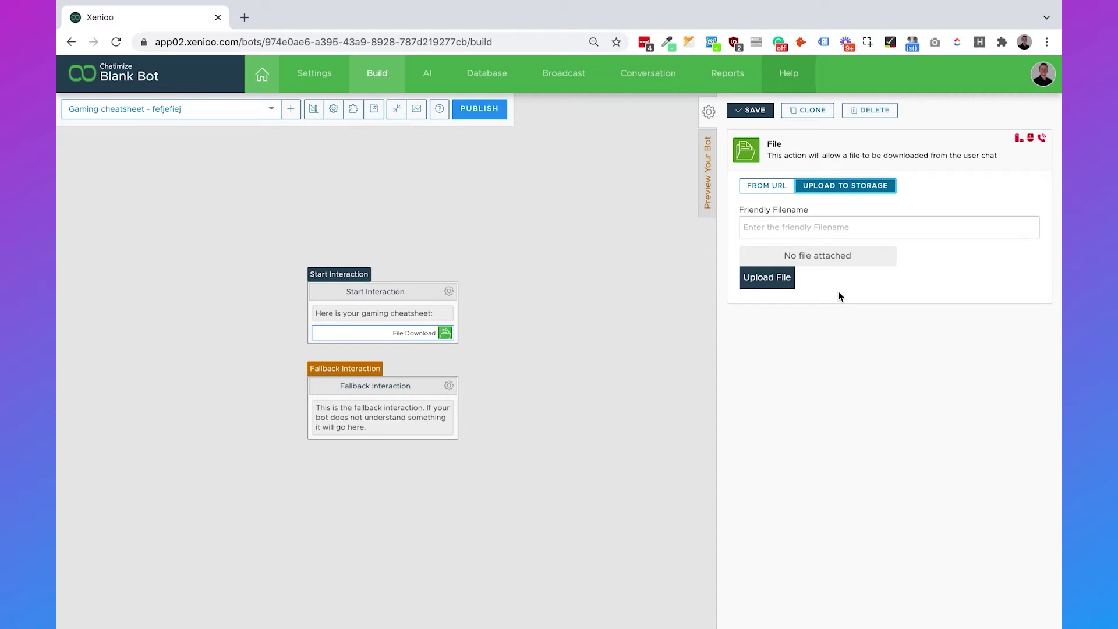
{"action": "left_click", "coordinate": [780, 278]}
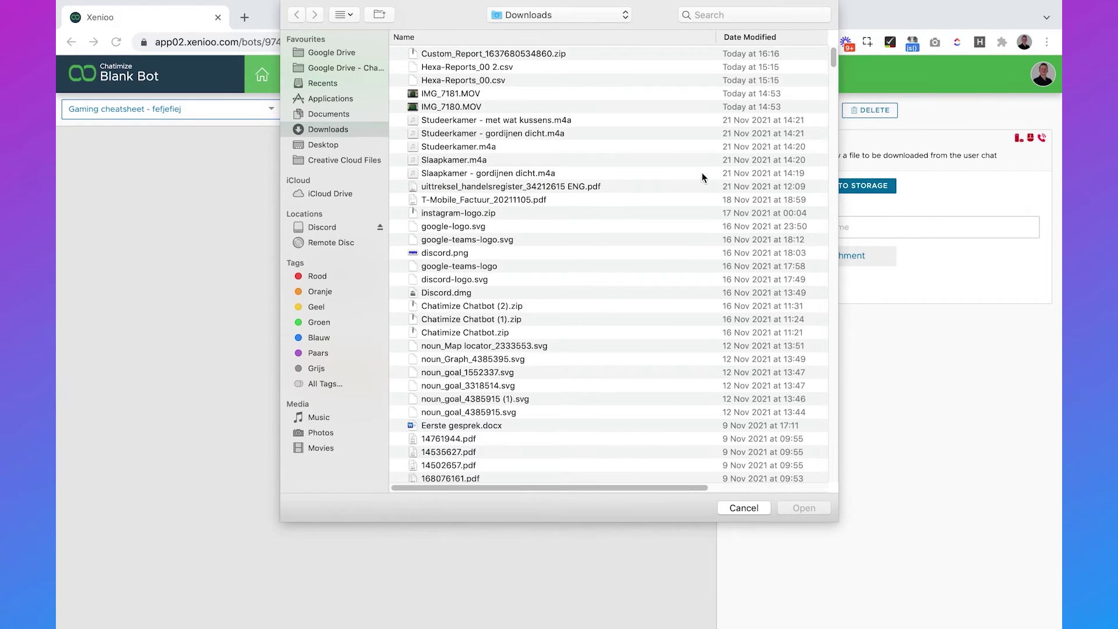
{"action": "left_click", "coordinate": [603, 201]}
{"action": "left_click", "coordinate": [804, 508]}
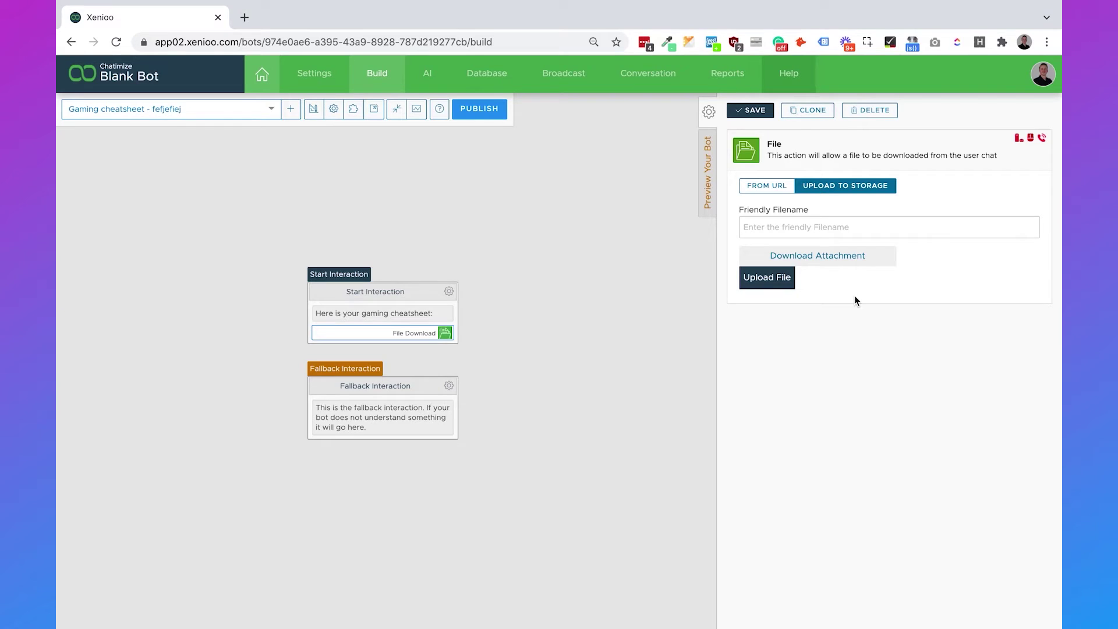
Give the download the friendly filename 'gaming-cheatsheet', save, and move the Fallback Interaction lower.
{"action": "left_click", "coordinate": [828, 227]}
{"action": "type", "text": "gamin"}
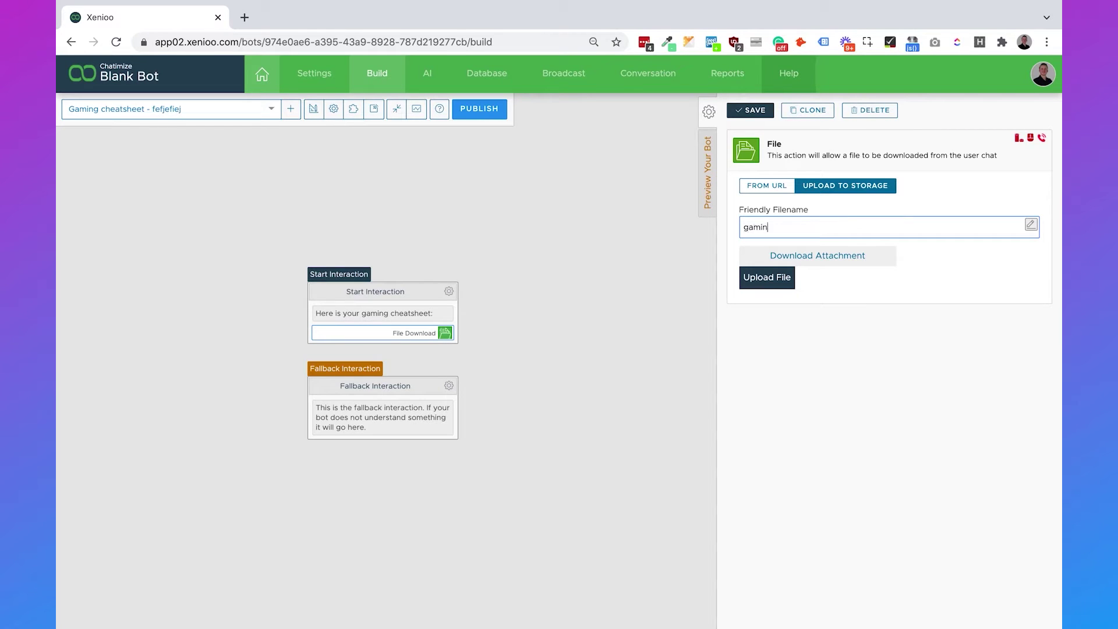
{"action": "type", "text": "g-cheatsheet"}
{"action": "left_click", "coordinate": [894, 304]}
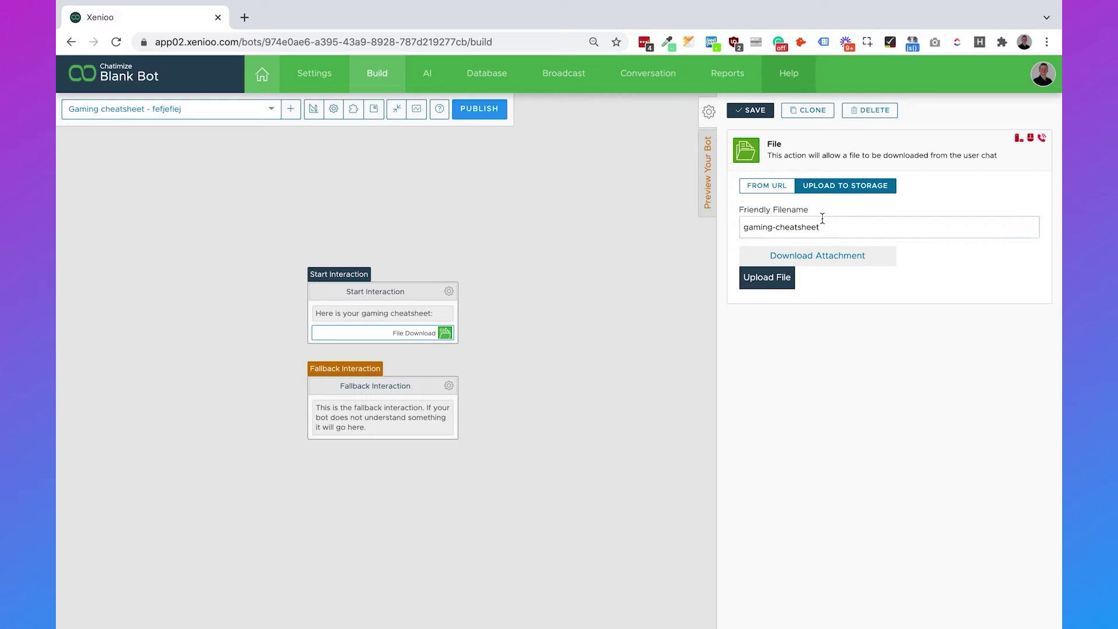
{"action": "left_click", "coordinate": [750, 111]}
{"action": "left_click_drag", "start_coordinate": [417, 399], "coordinate": [416, 475]}
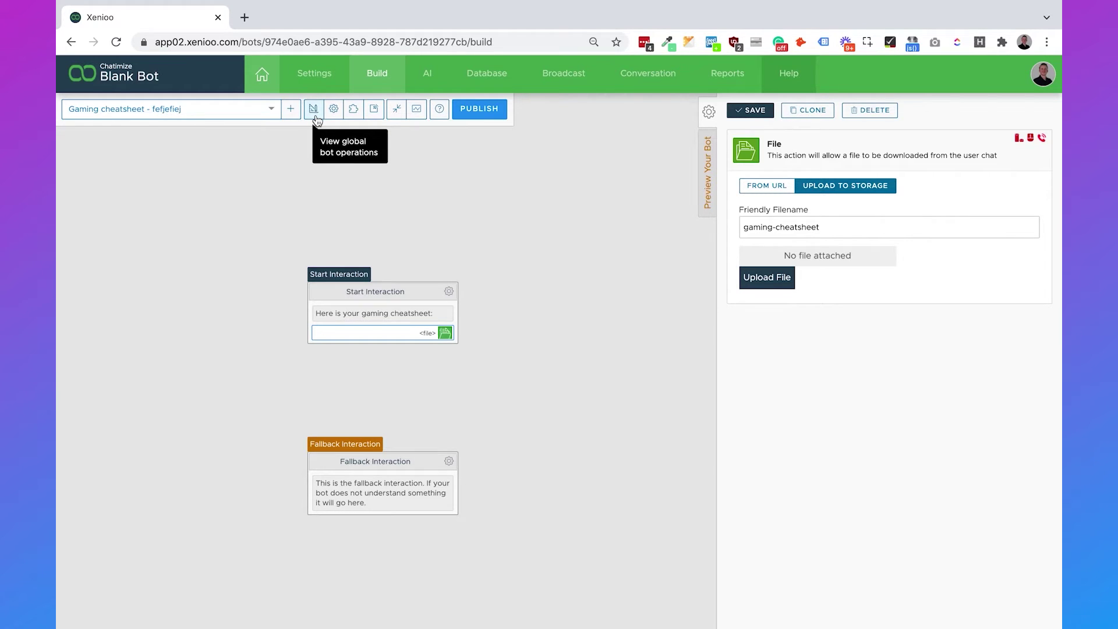
Add a global Text Parse operation with control expression 'gaming cheatsheet|gaming|cheatsheet'.
{"action": "left_click", "coordinate": [315, 119]}
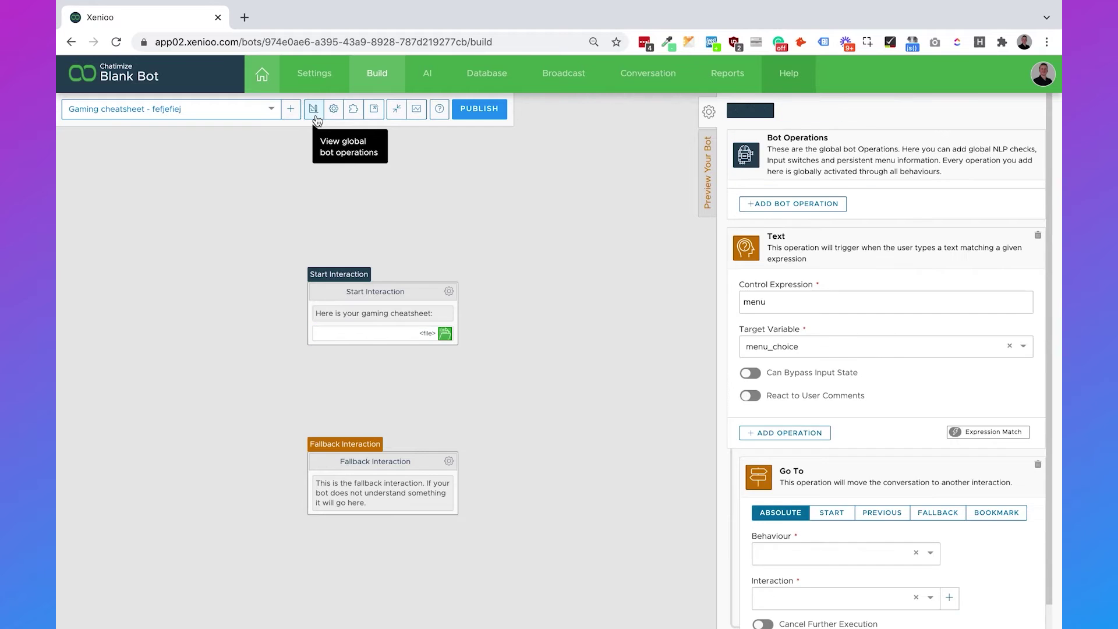
{"action": "left_click", "coordinate": [804, 204]}
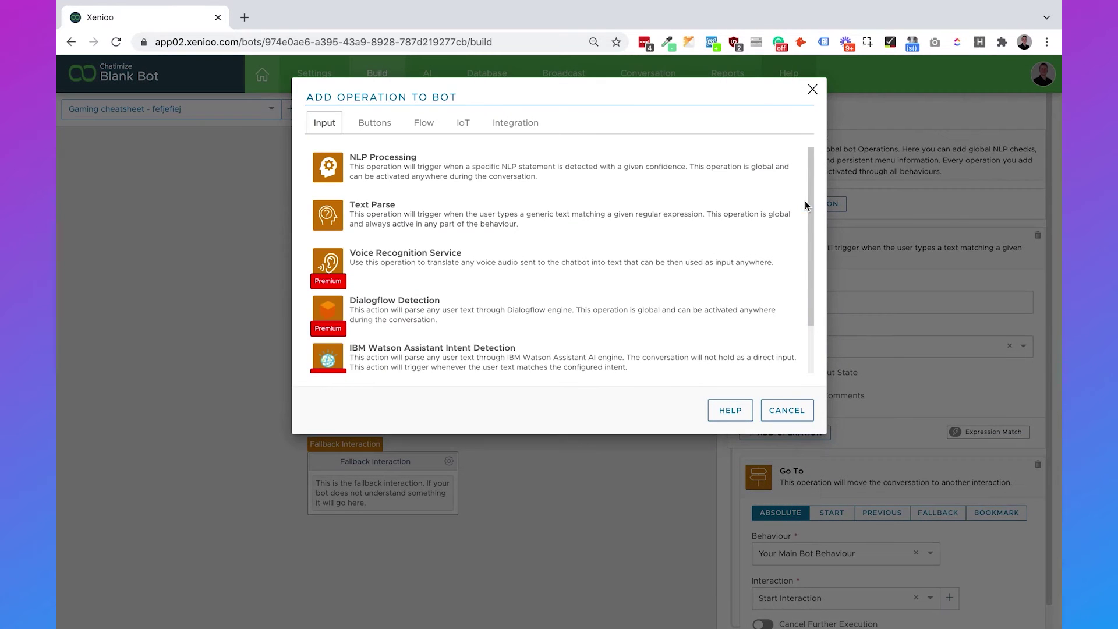
{"action": "left_click", "coordinate": [599, 209]}
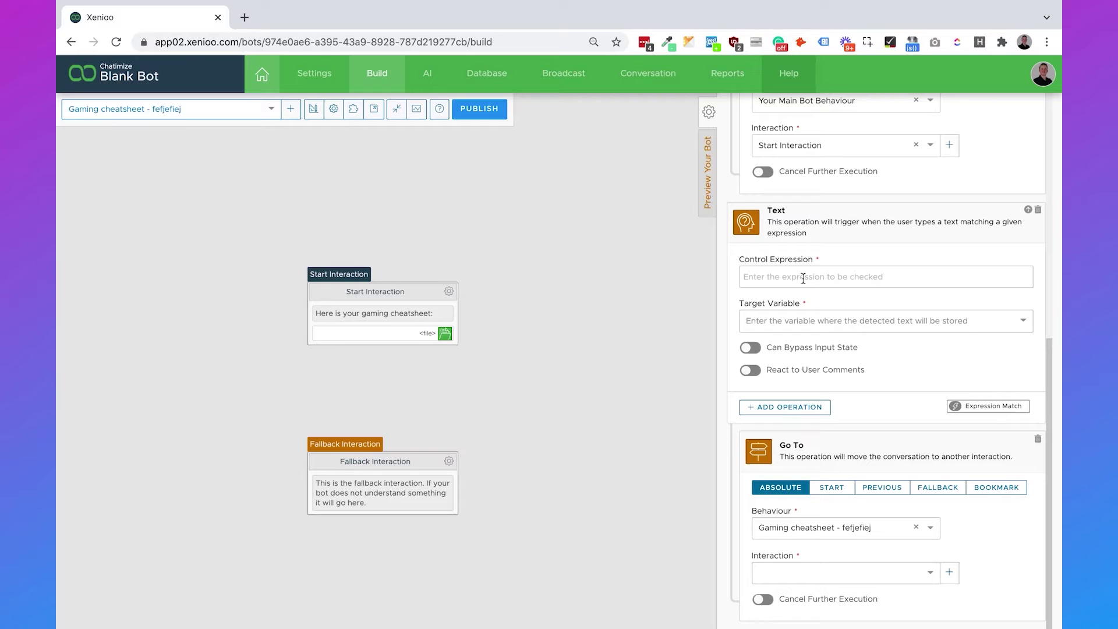
{"action": "left_click", "coordinate": [803, 279]}
{"action": "type", "text": "ga"}
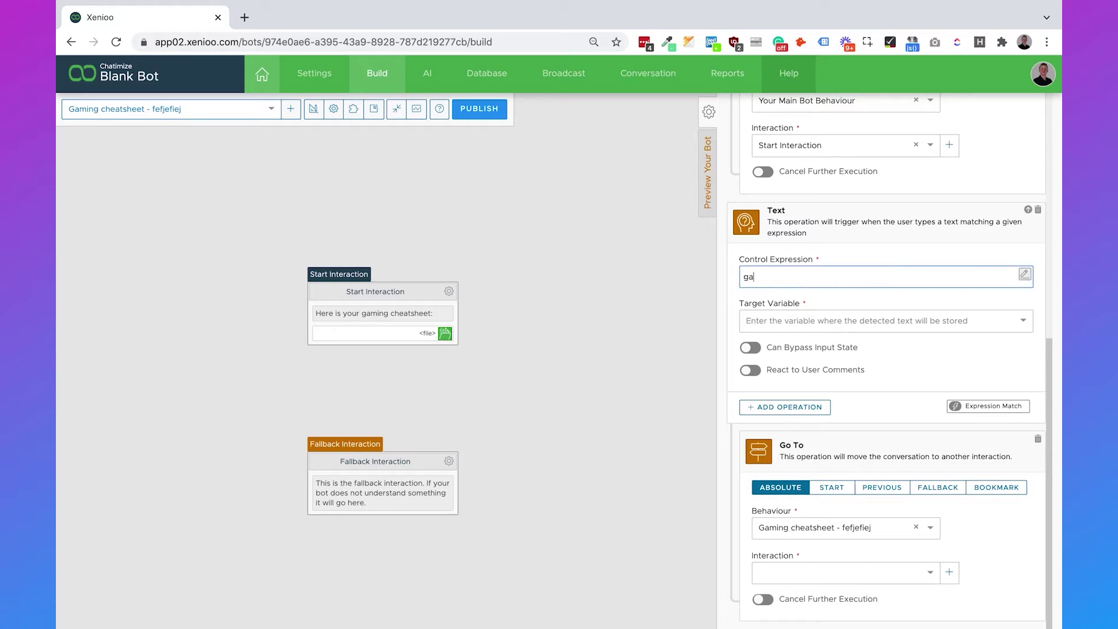
{"action": "type", "text": "ming cheatsheet"}
{"action": "left_click", "coordinate": [899, 290]}
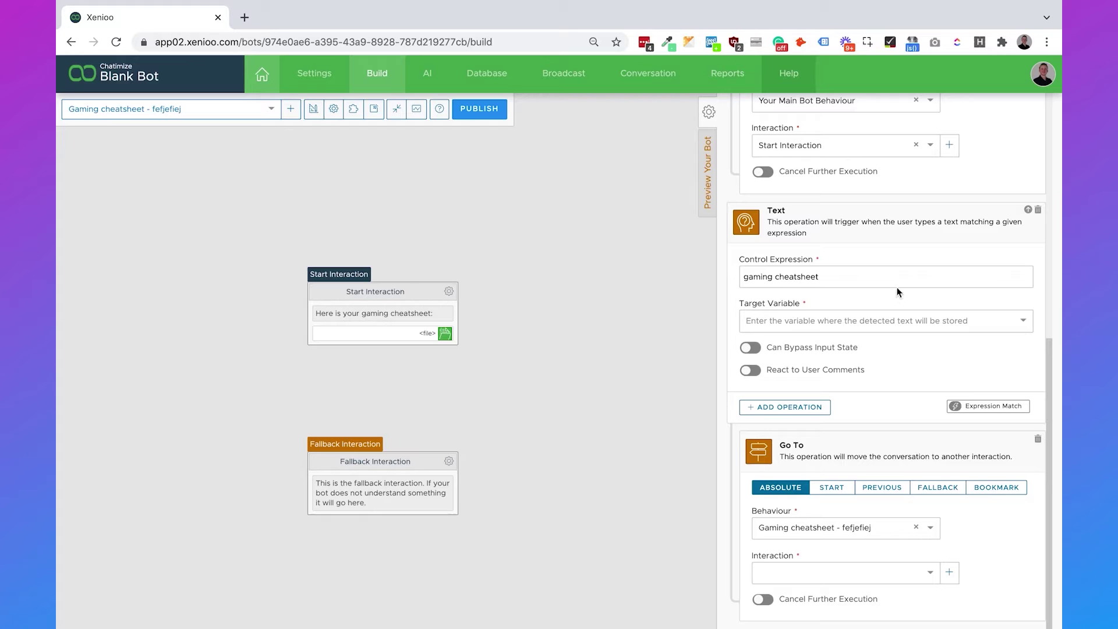
{"action": "left_click", "coordinate": [890, 277]}
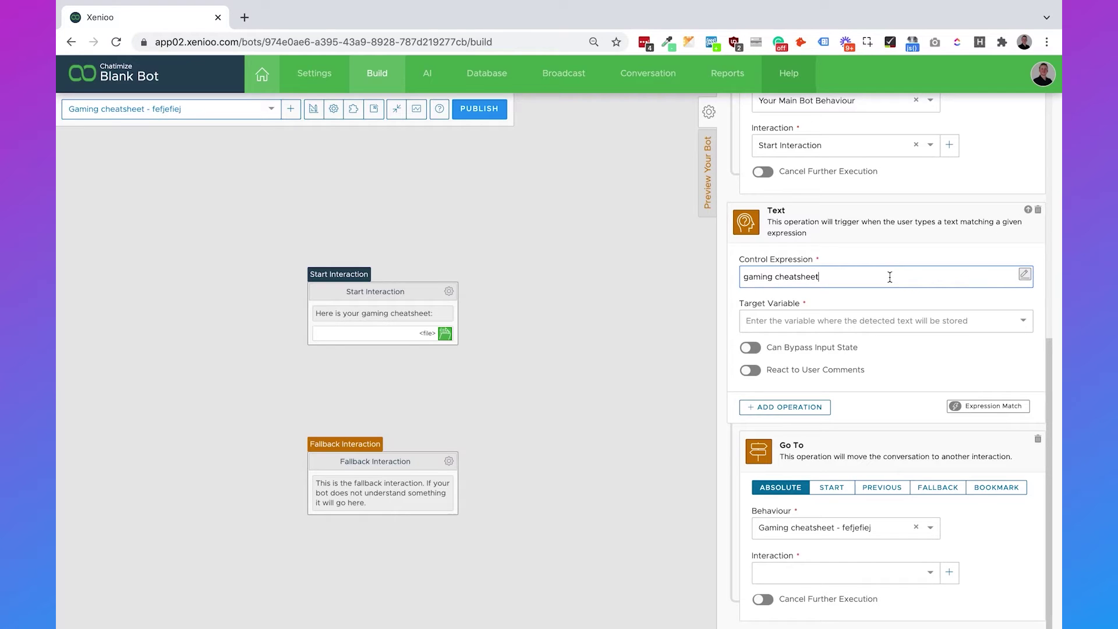
{"action": "type", "text": "|gaming|cheatsheet"}
{"action": "left_click", "coordinate": [849, 278]}
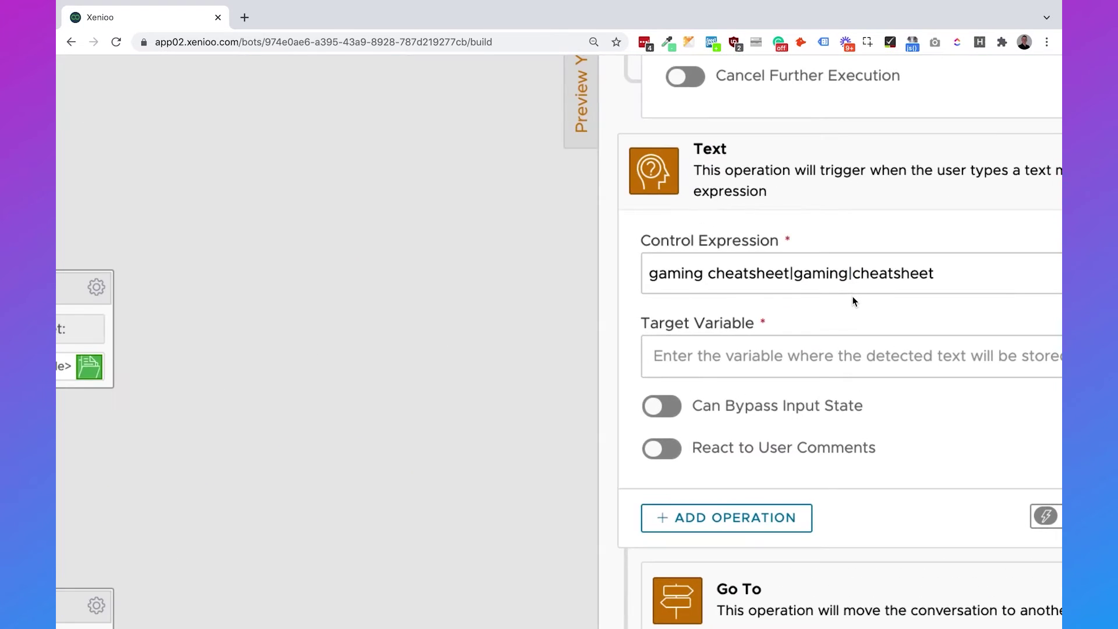
{"action": "scroll", "coordinate": [853, 298], "scroll_direction": "up", "scroll_amount": 5}
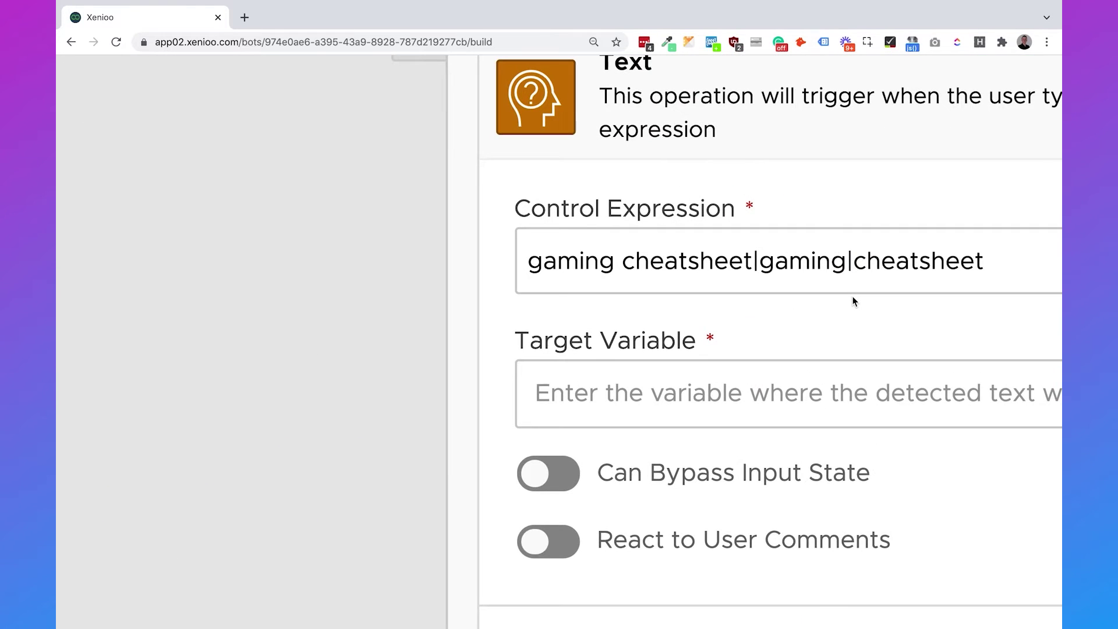
{"action": "scroll", "coordinate": [853, 299], "scroll_direction": "right", "scroll_amount": 2}
{"action": "left_click", "coordinate": [776, 256]}
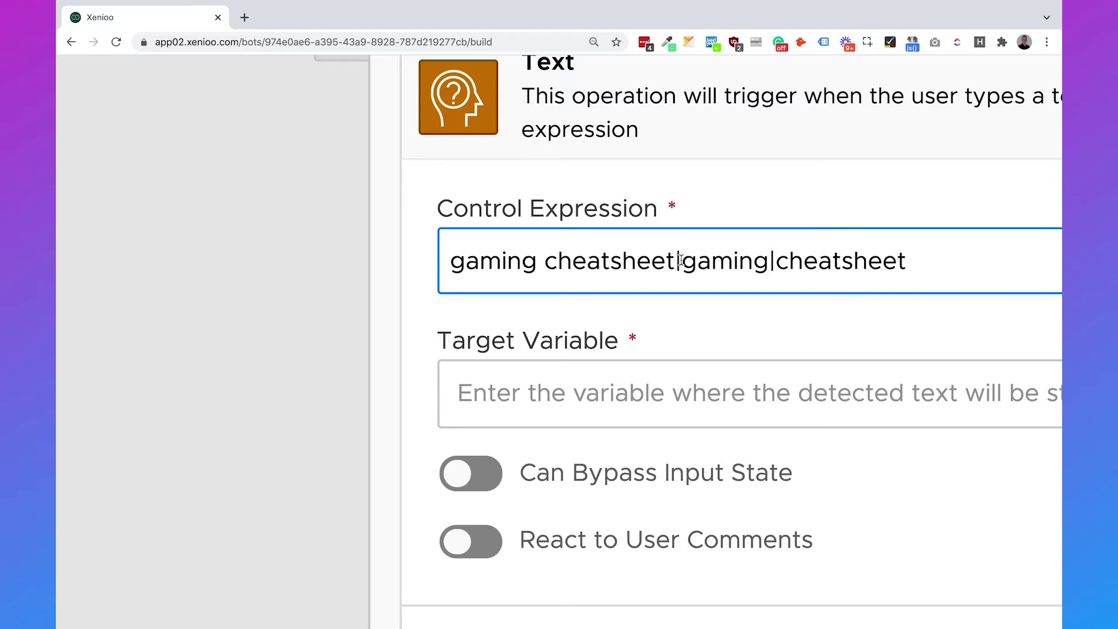
{"action": "left_click_drag", "start_coordinate": [674, 260], "coordinate": [446, 263]}
{"action": "left_click_drag", "start_coordinate": [768, 261], "coordinate": [681, 260]}
{"action": "left_click_drag", "start_coordinate": [931, 258], "coordinate": [787, 280]}
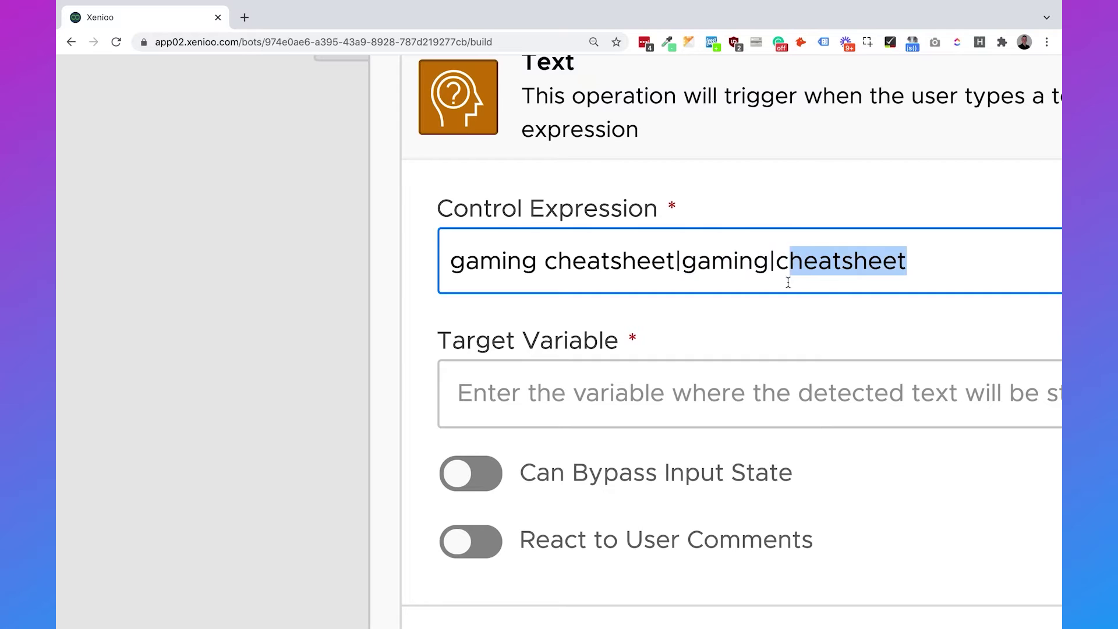
{"action": "left_click", "coordinate": [783, 319]}
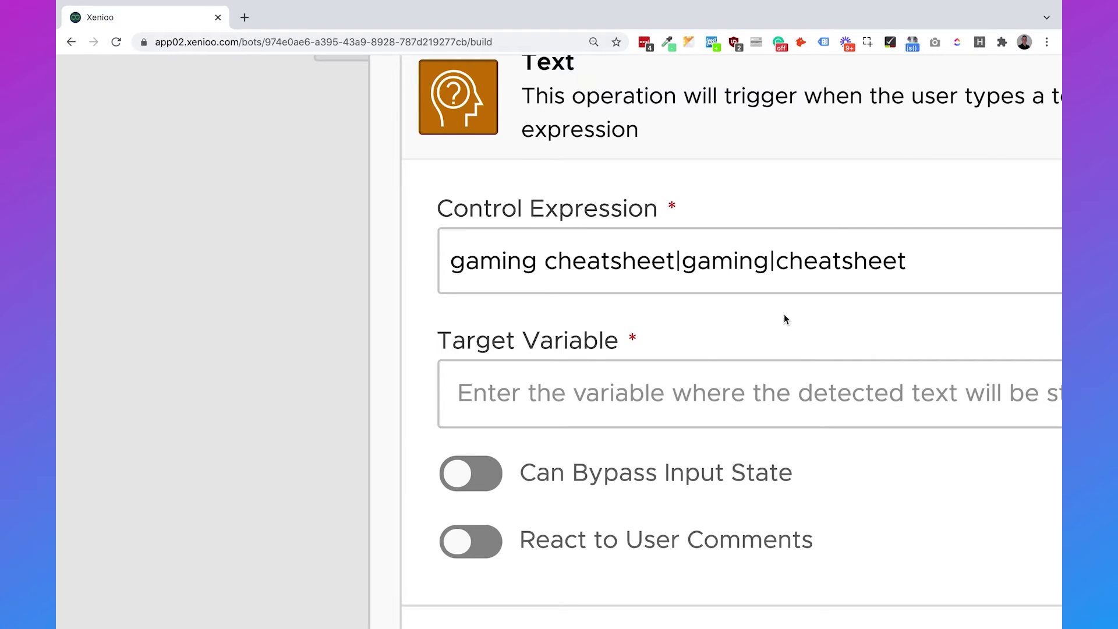
{"action": "key", "text": "ctrl+0"}
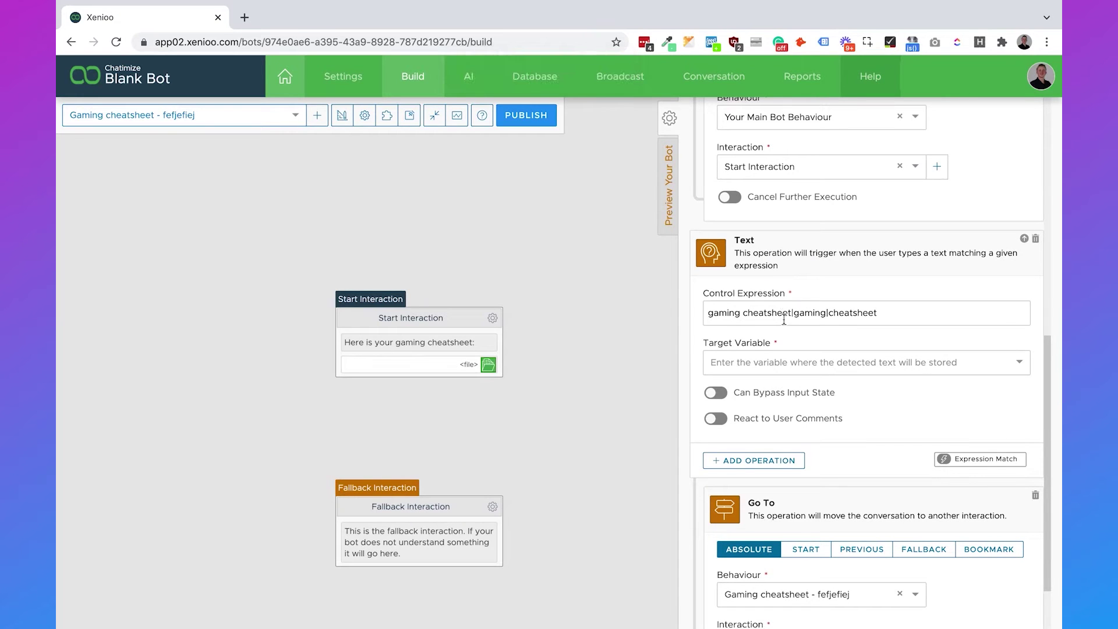
Store the matched text in last_user_message and jump to Start Interaction.
{"action": "left_click", "coordinate": [782, 361]}
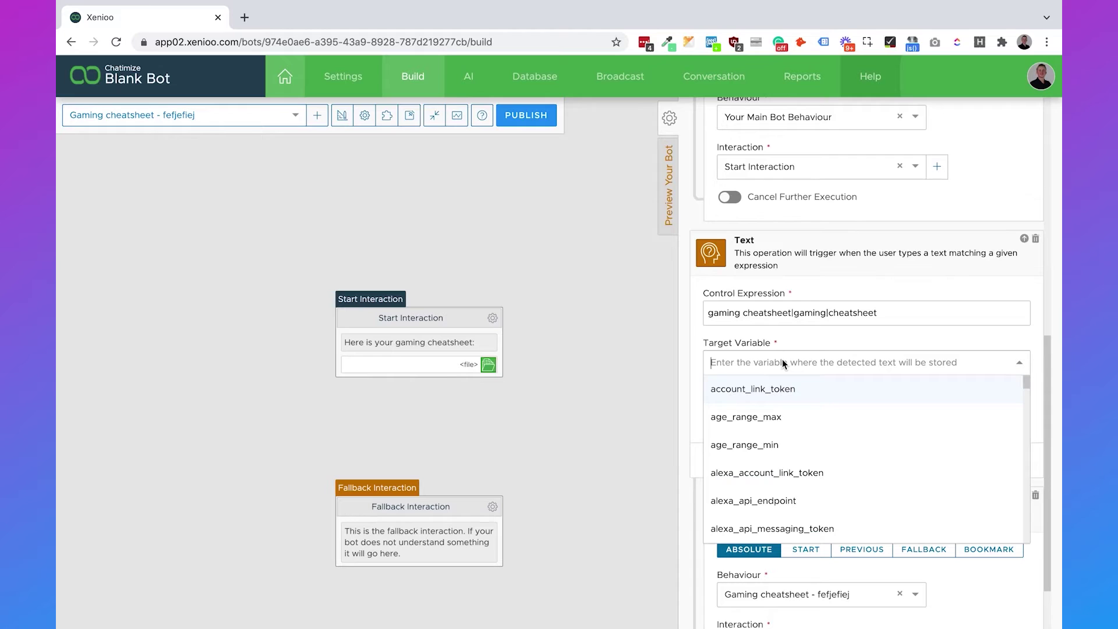
{"action": "type", "text": "last_user_mess"}
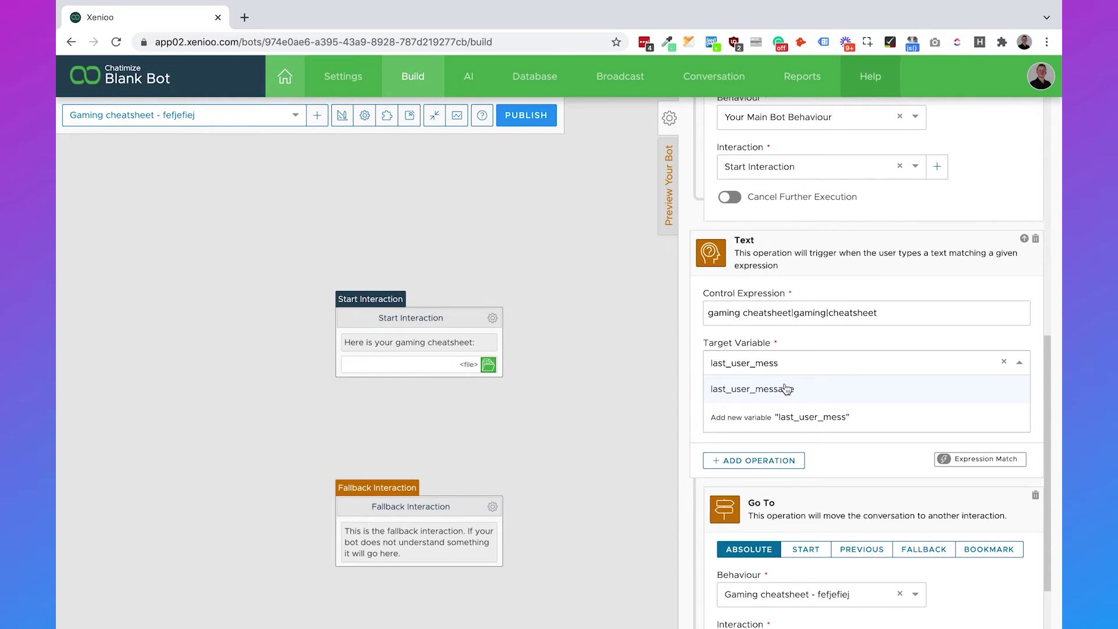
{"action": "left_click", "coordinate": [787, 389]}
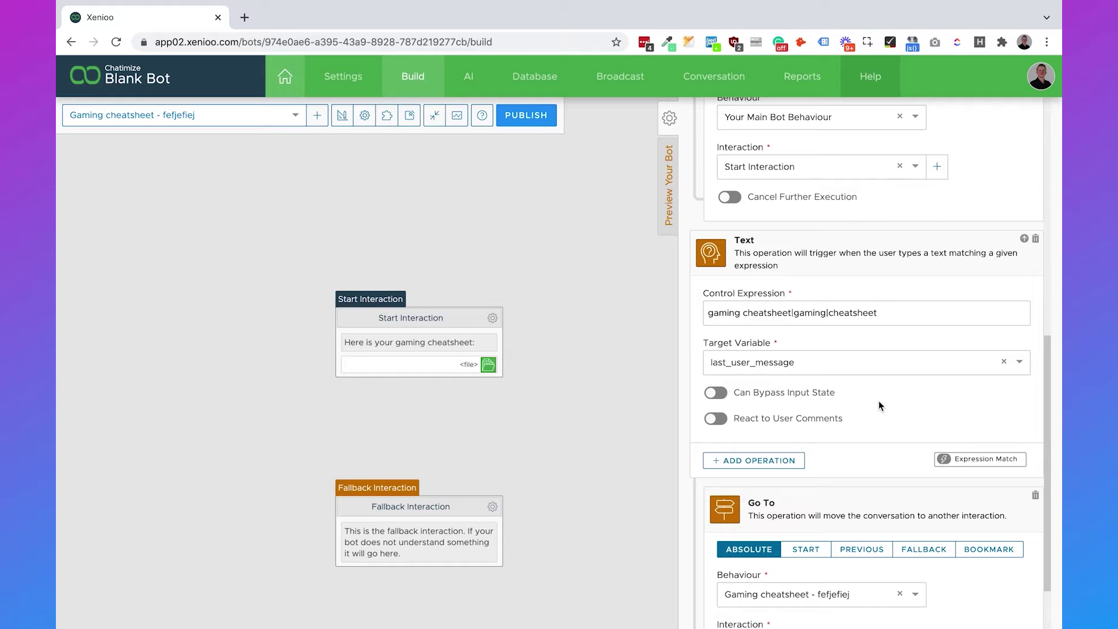
{"action": "scroll", "coordinate": [879, 406], "scroll_direction": "down", "scroll_amount": 1}
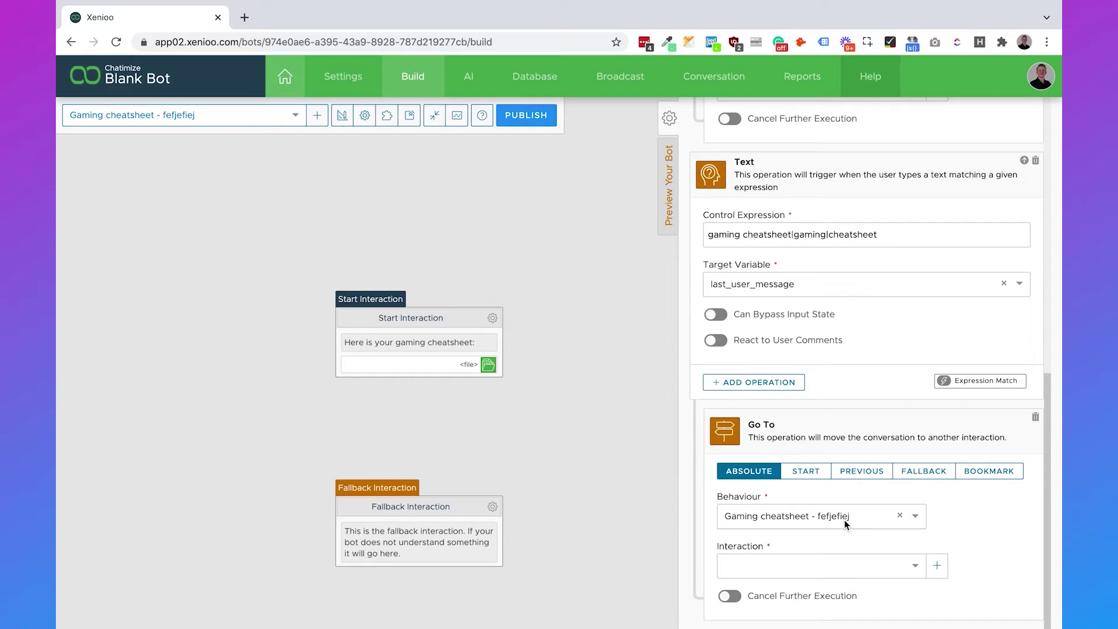
{"action": "left_click", "coordinate": [827, 562]}
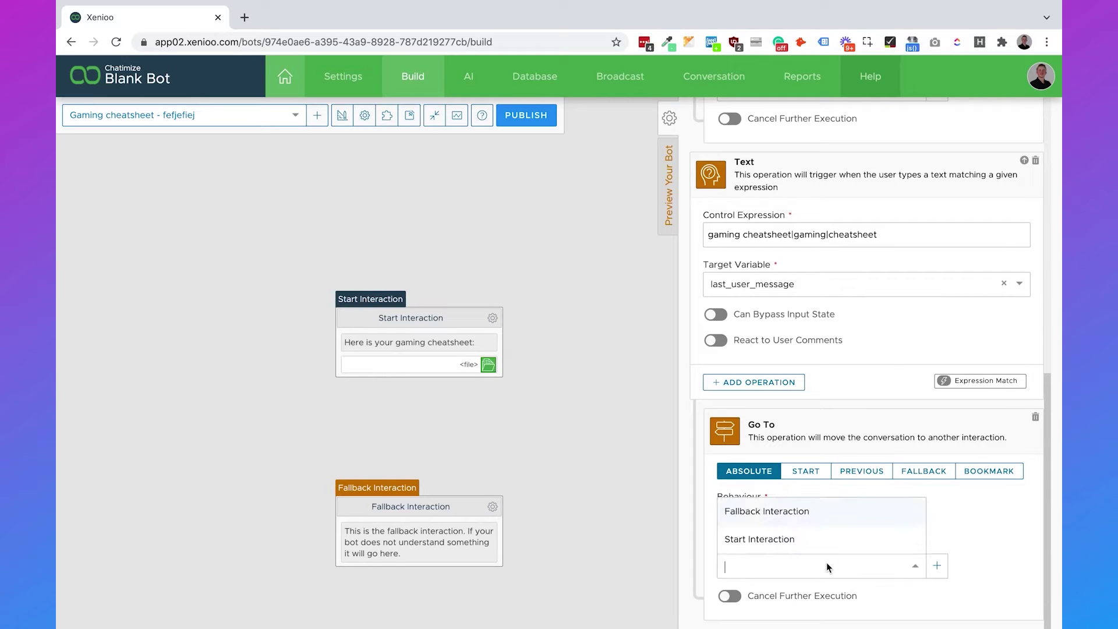
{"action": "left_click", "coordinate": [812, 542]}
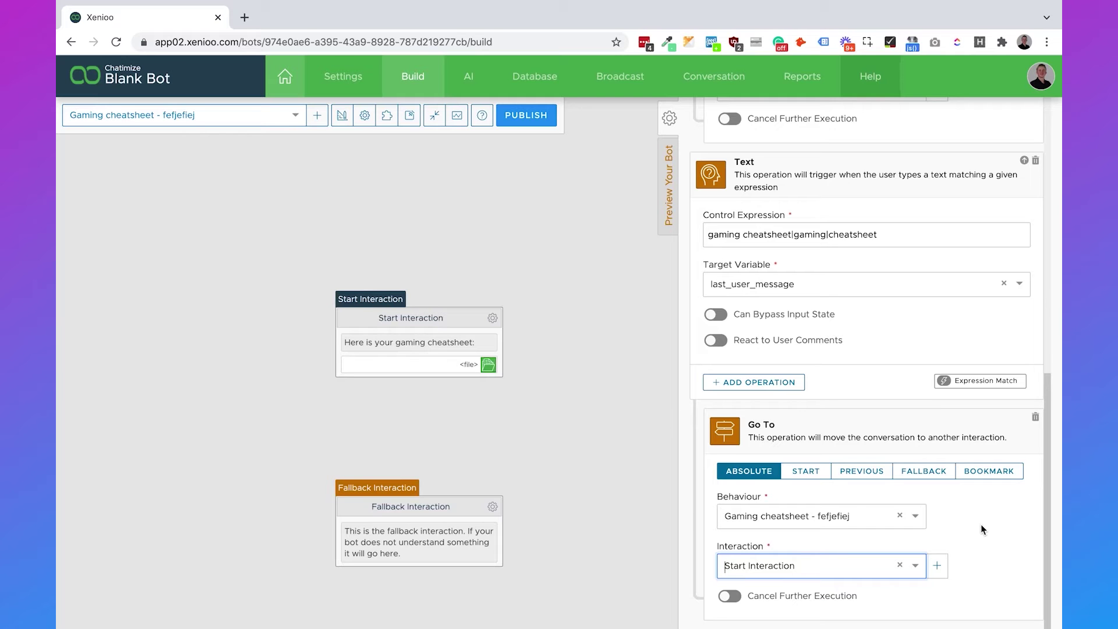
{"action": "scroll", "coordinate": [981, 524], "scroll_direction": "up", "scroll_amount": 10}
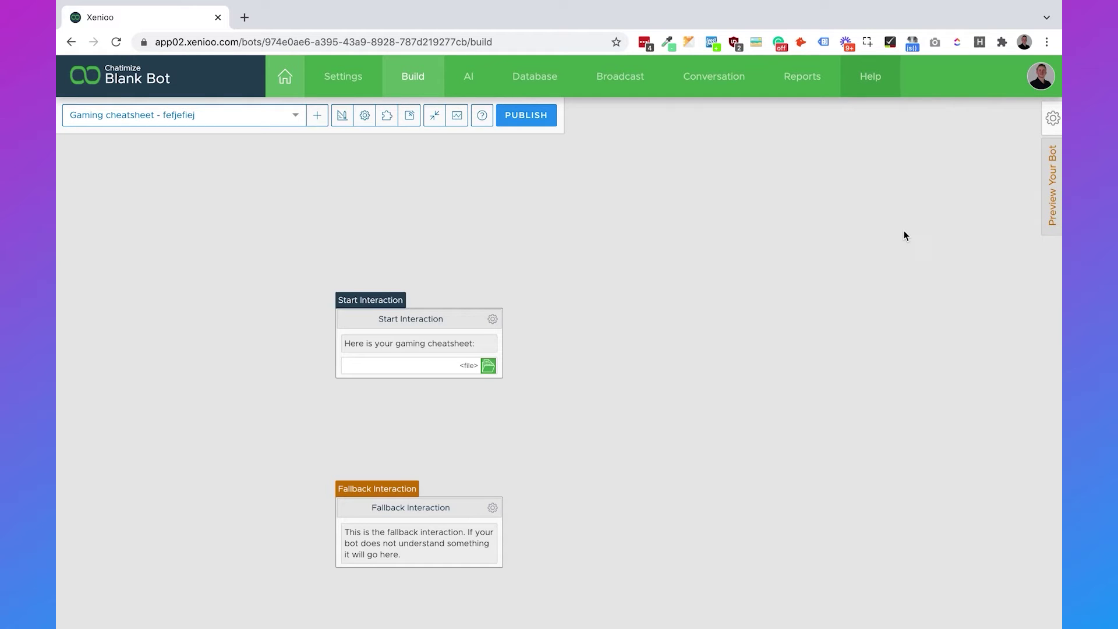
Open the bot preview and test it with the message 'gaming cheatsheet'.
{"action": "left_click", "coordinate": [1049, 198]}
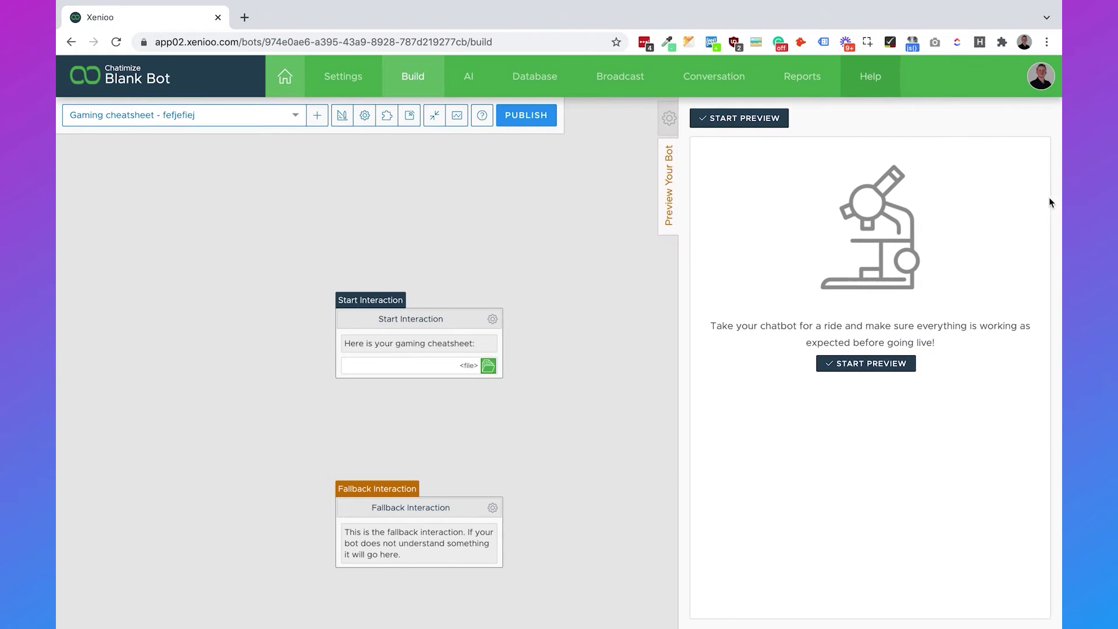
{"action": "left_click", "coordinate": [871, 363]}
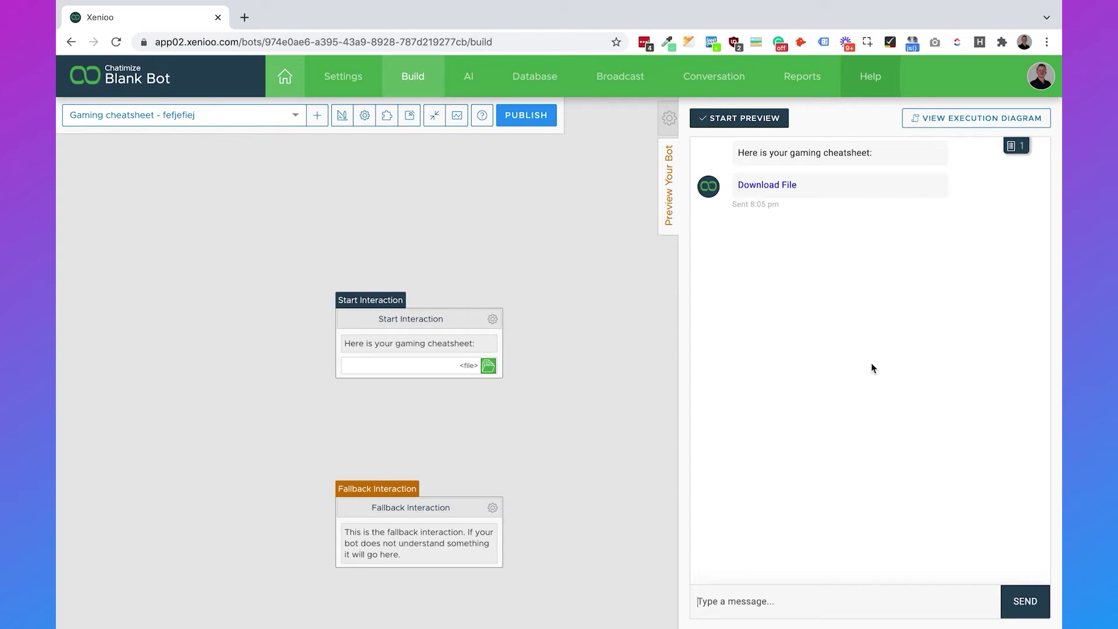
{"action": "triple_click", "coordinate": [828, 153]}
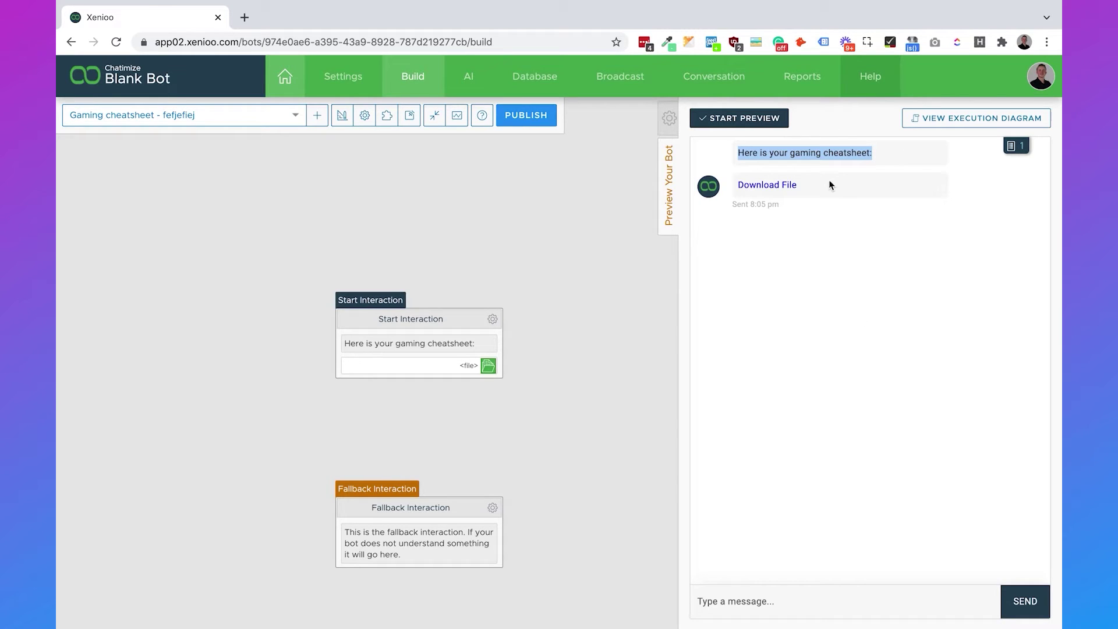
{"action": "left_click", "coordinate": [783, 596]}
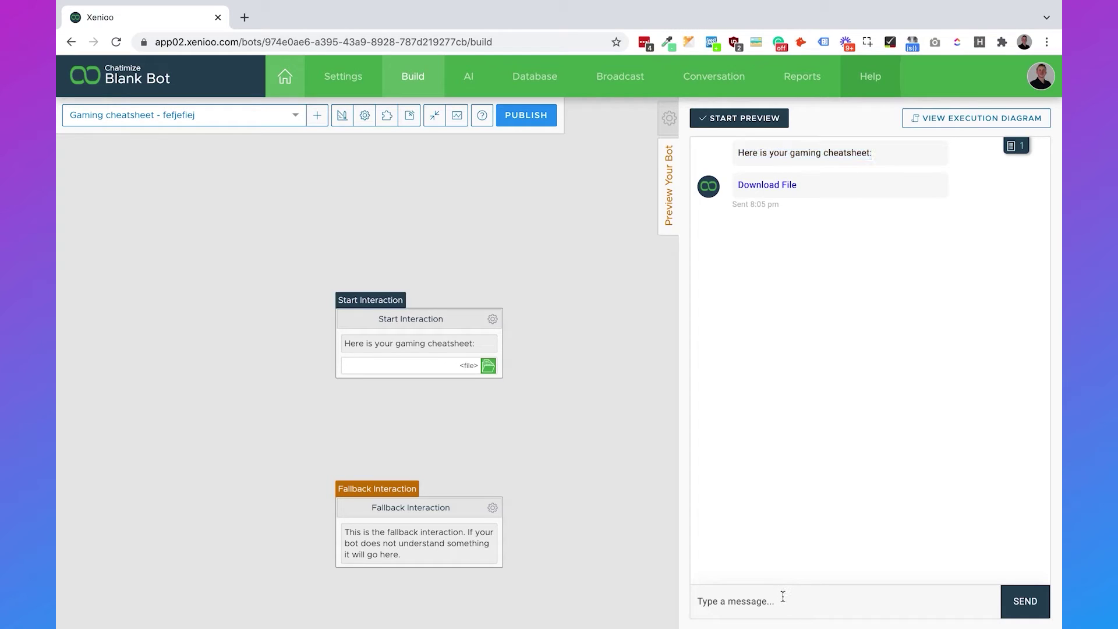
{"action": "type", "text": "gaming cheatsheet"}
{"action": "key", "text": "Return"}
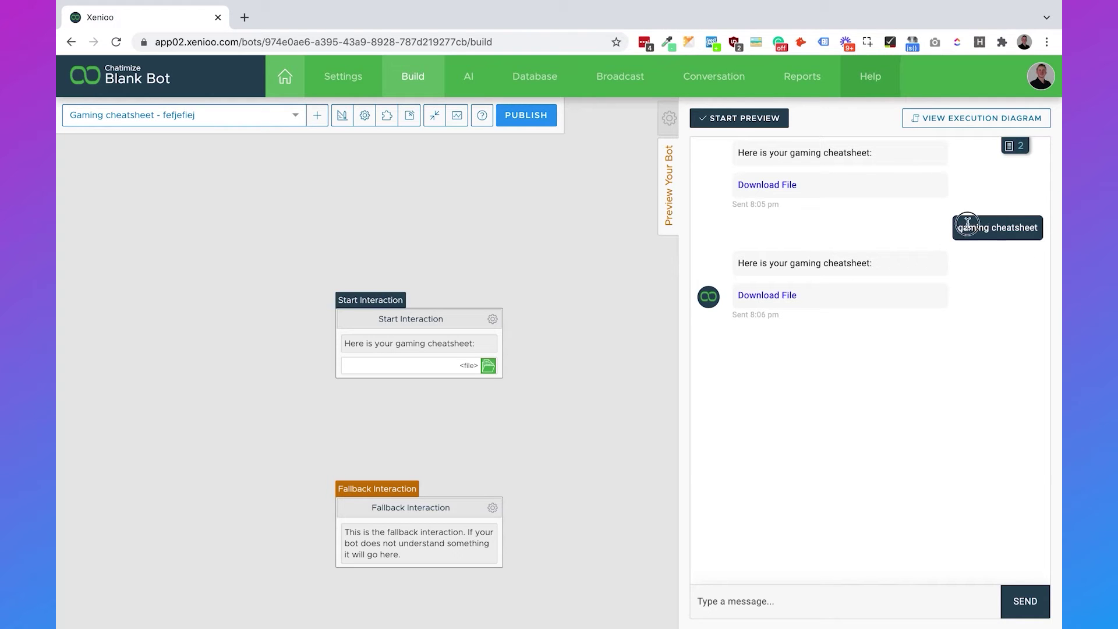
{"action": "left_click_drag", "start_coordinate": [969, 227], "coordinate": [1048, 228]}
Test the messages 'gaming' and 'cheatsheet', then close the behaviour side panel.
{"action": "left_click", "coordinate": [768, 599]}
{"action": "type", "text": "gaming"}
{"action": "key", "text": "Return"}
{"action": "type", "text": "cheatsheet"}
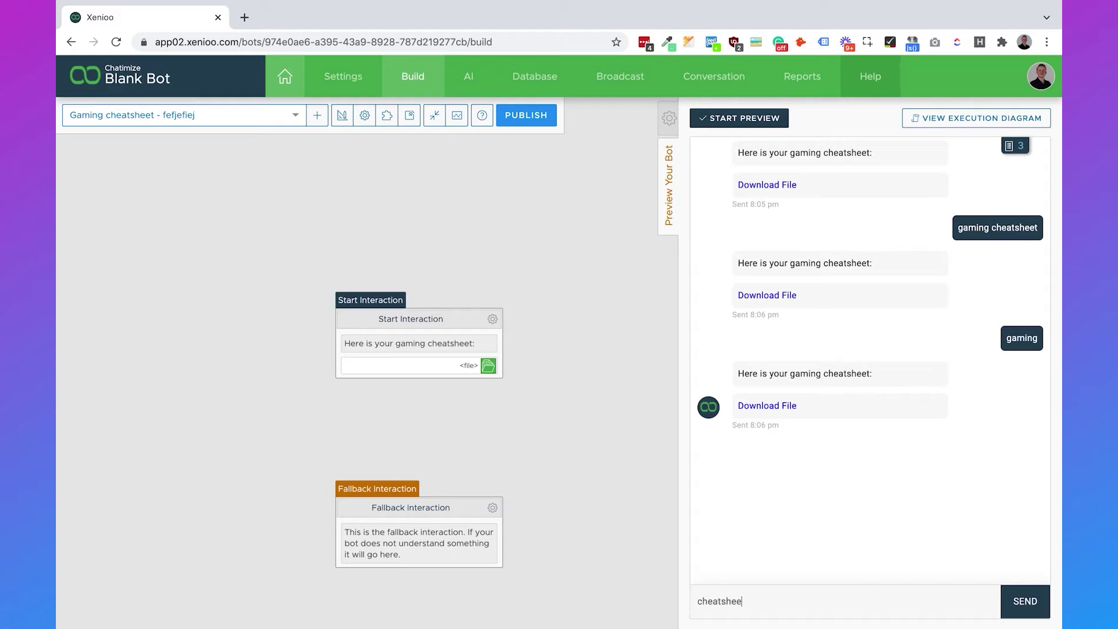
{"action": "key", "text": "Return"}
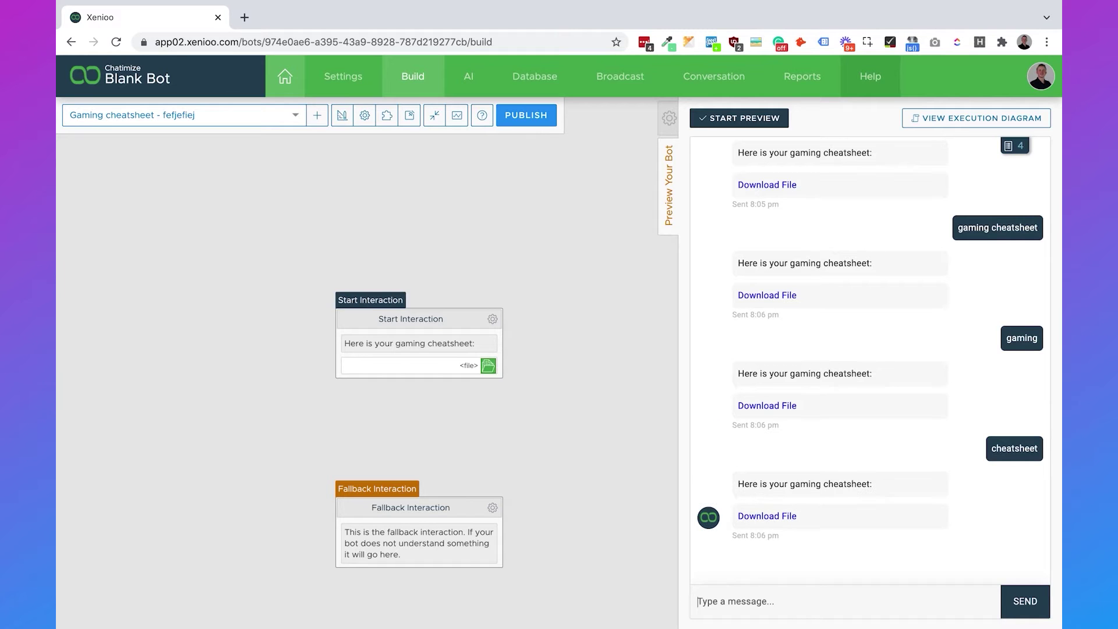
{"action": "left_click", "coordinate": [668, 122]}
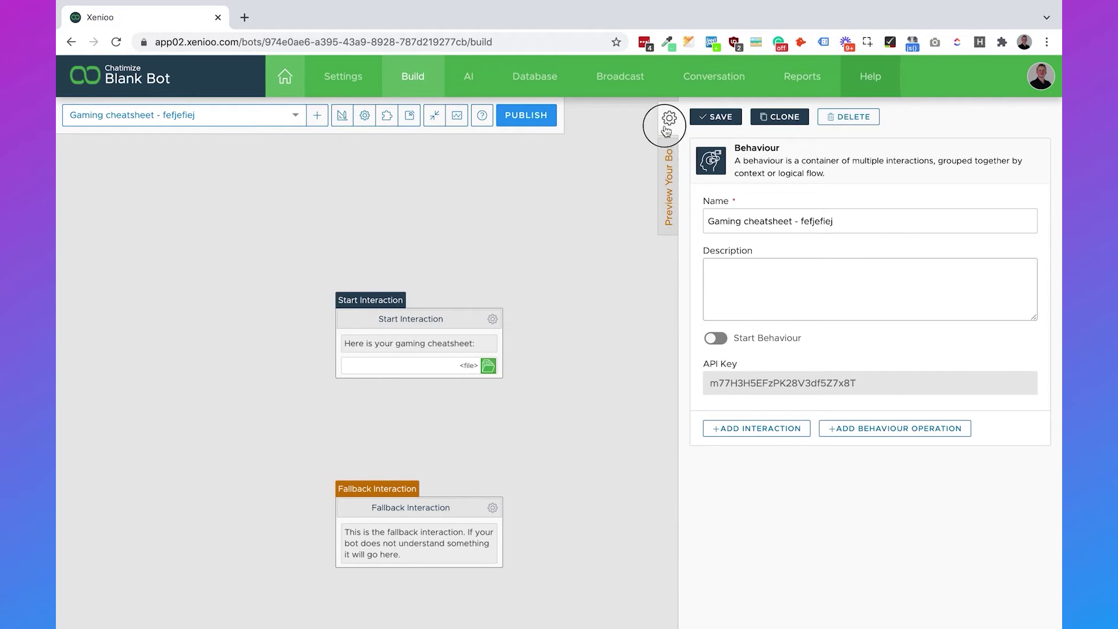
{"action": "left_click", "coordinate": [668, 122]}
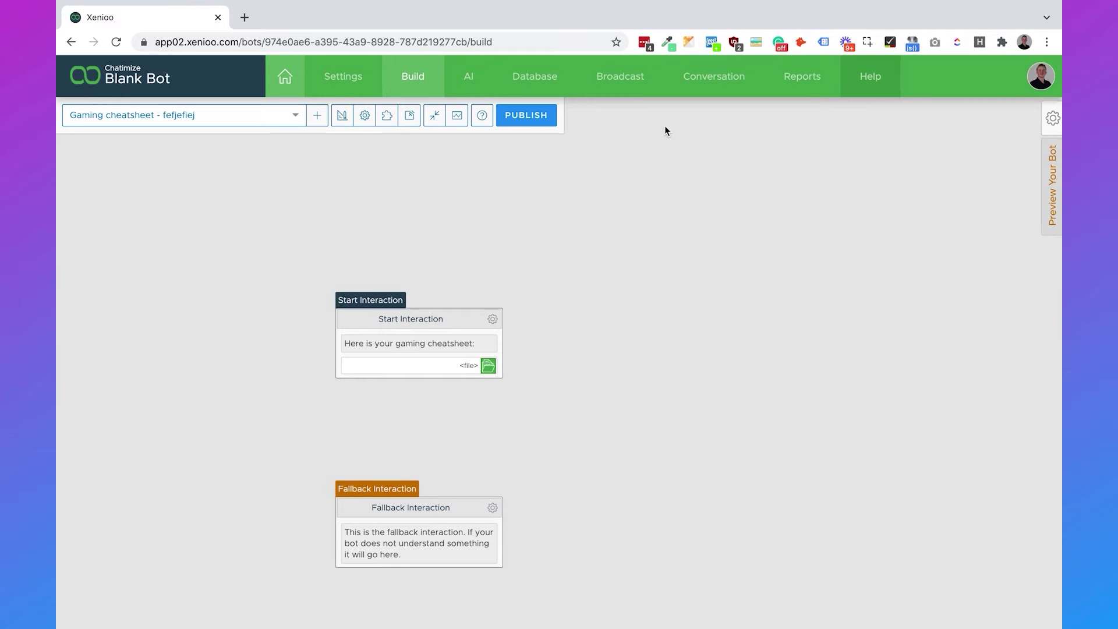
Add a behaviour named 'Live', save it, and move its Fallback Interaction lower.
{"action": "left_click", "coordinate": [319, 117]}
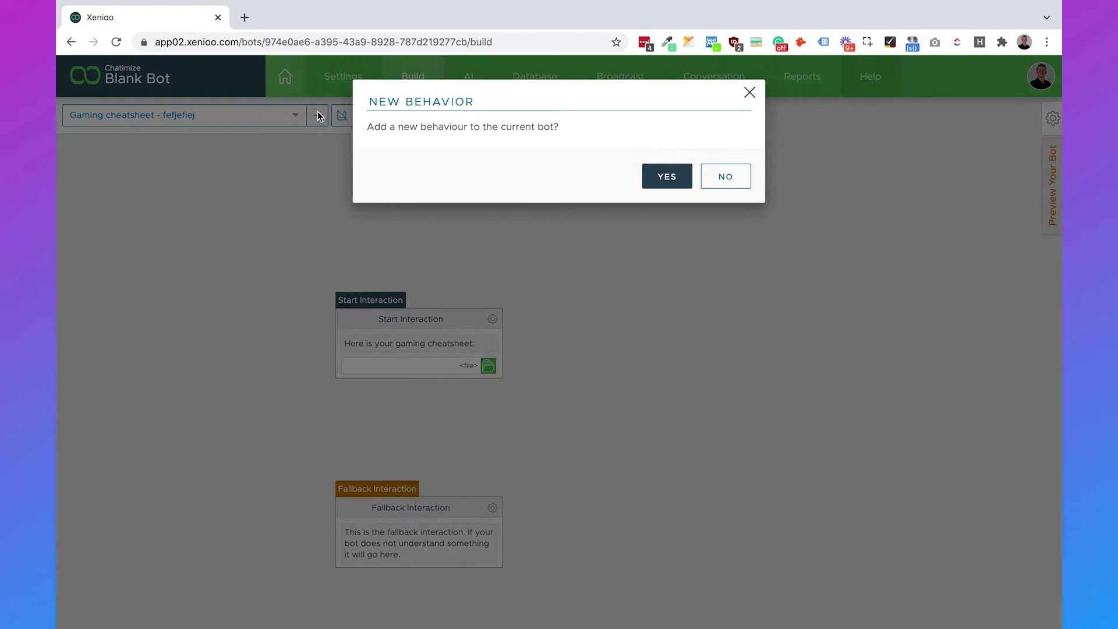
{"action": "left_click", "coordinate": [670, 181]}
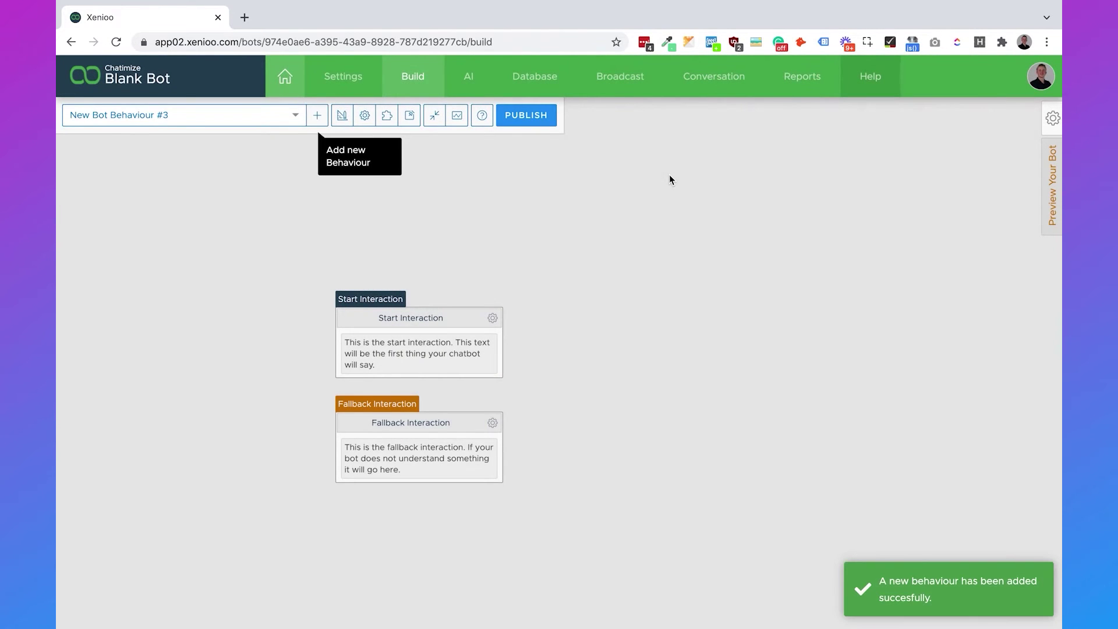
{"action": "left_click", "coordinate": [1053, 118]}
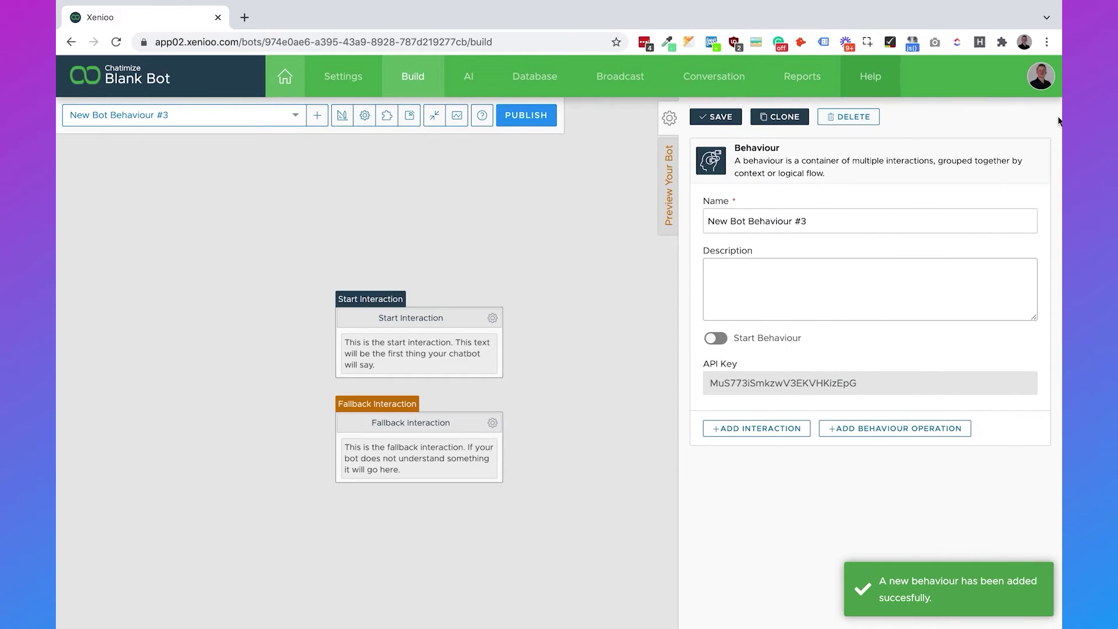
{"action": "triple_click", "coordinate": [873, 219]}
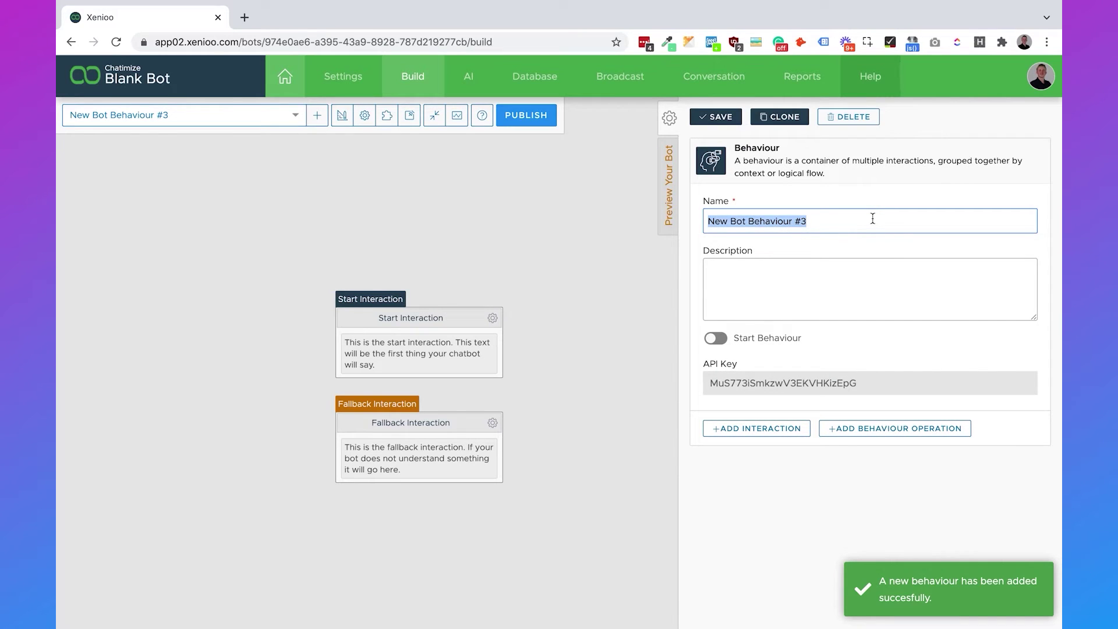
{"action": "type", "text": "Live"}
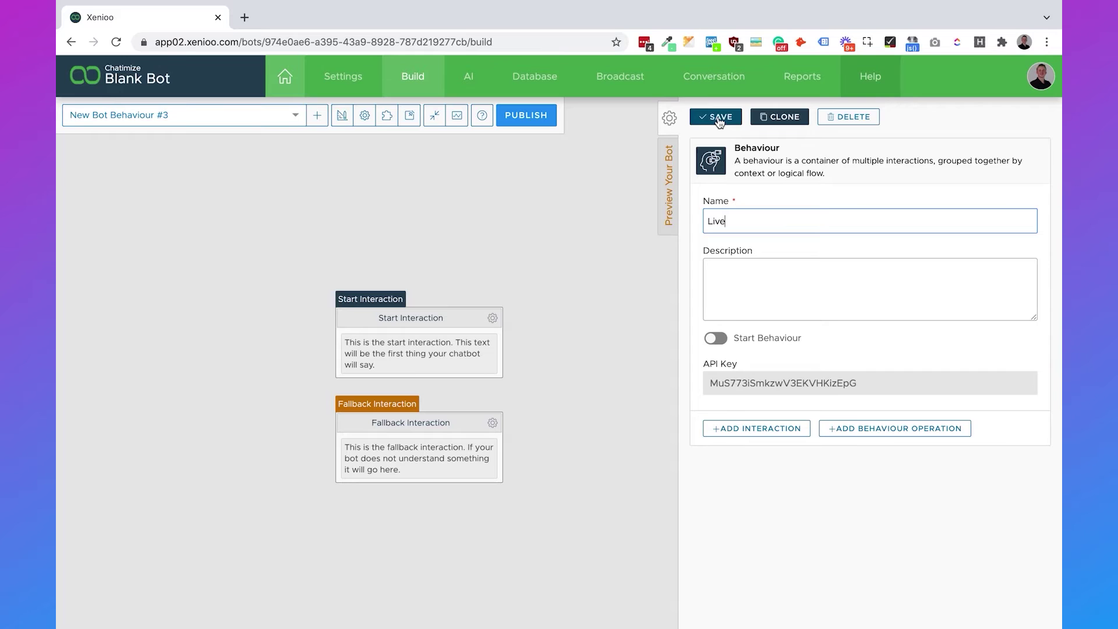
{"action": "left_click", "coordinate": [720, 118]}
{"action": "left_click_drag", "start_coordinate": [458, 434], "coordinate": [458, 511]}
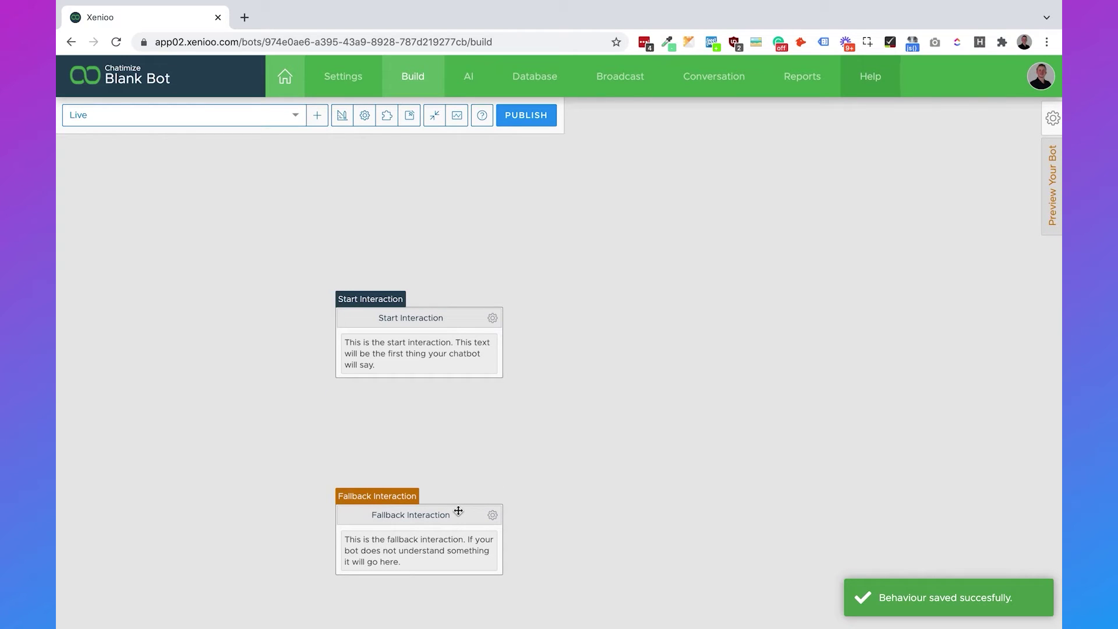
{"action": "left_click", "coordinate": [496, 324]}
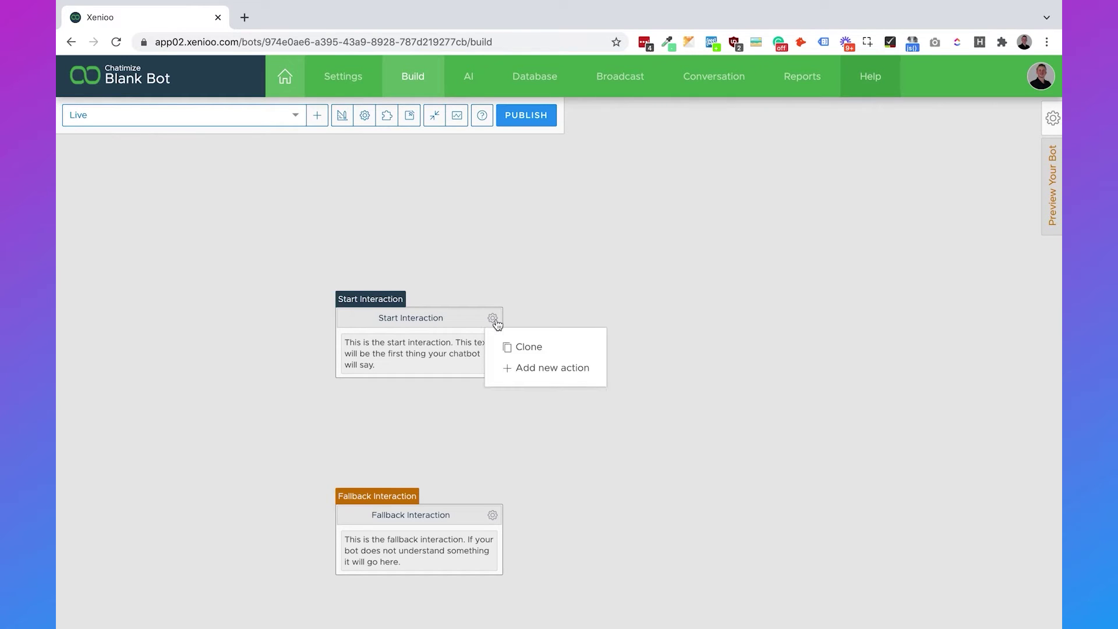
Clone the Live behaviour's Start Interaction and place the copy to its right.
{"action": "left_click", "coordinate": [535, 350]}
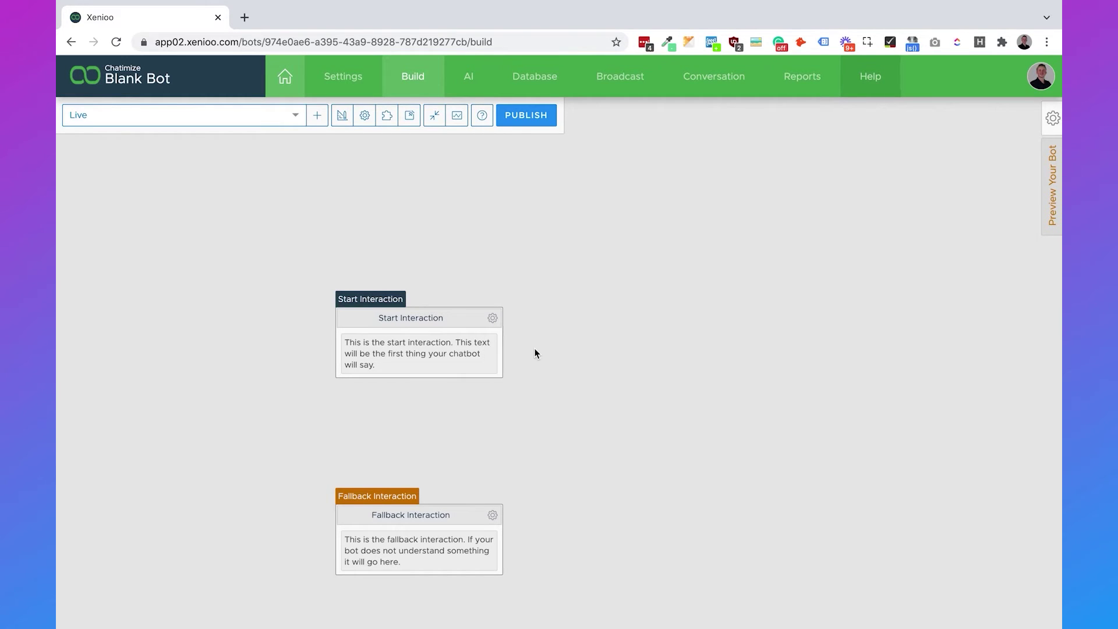
{"action": "left_click", "coordinate": [634, 176]}
{"action": "left_click_drag", "start_coordinate": [535, 396], "coordinate": [683, 317]}
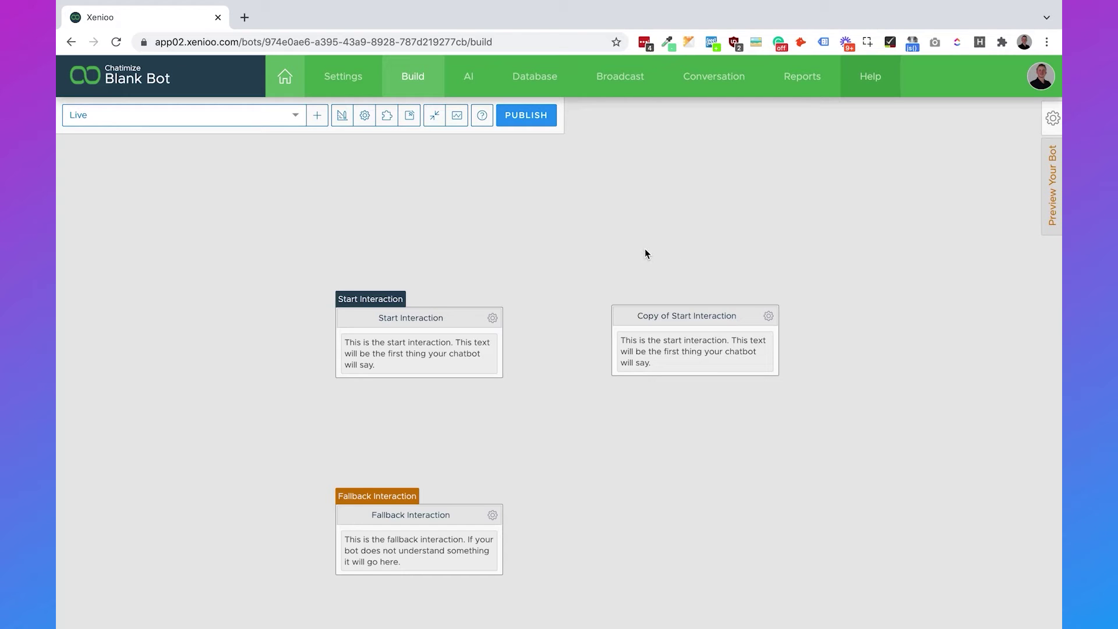
Add a Flow > Variable Conditional Switch action to the Start Interaction.
{"action": "left_click", "coordinate": [493, 319]}
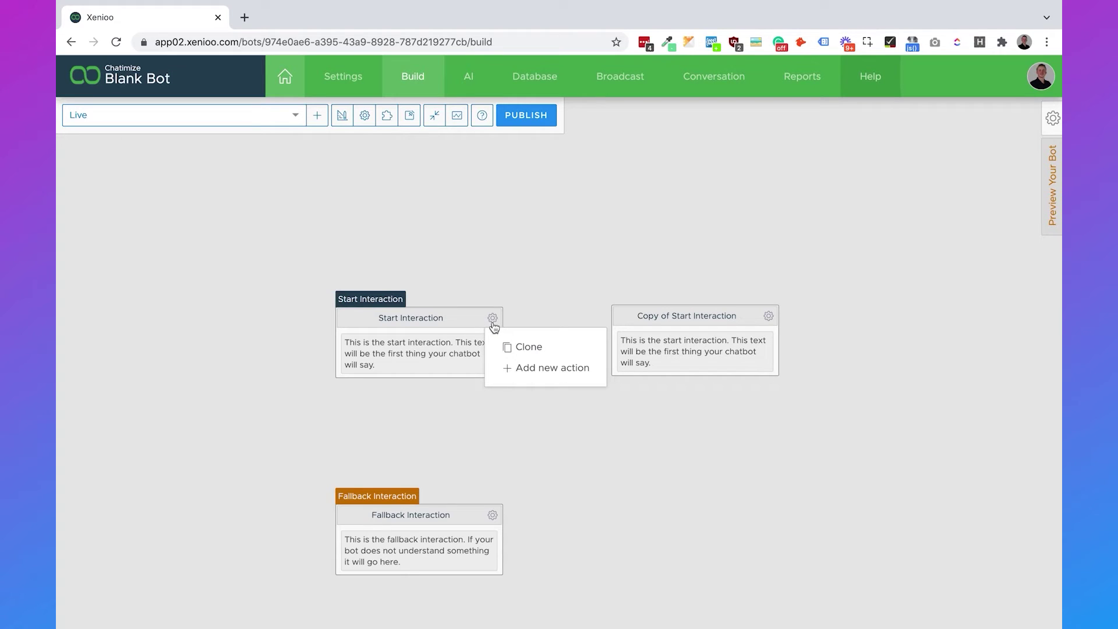
{"action": "left_click", "coordinate": [550, 368]}
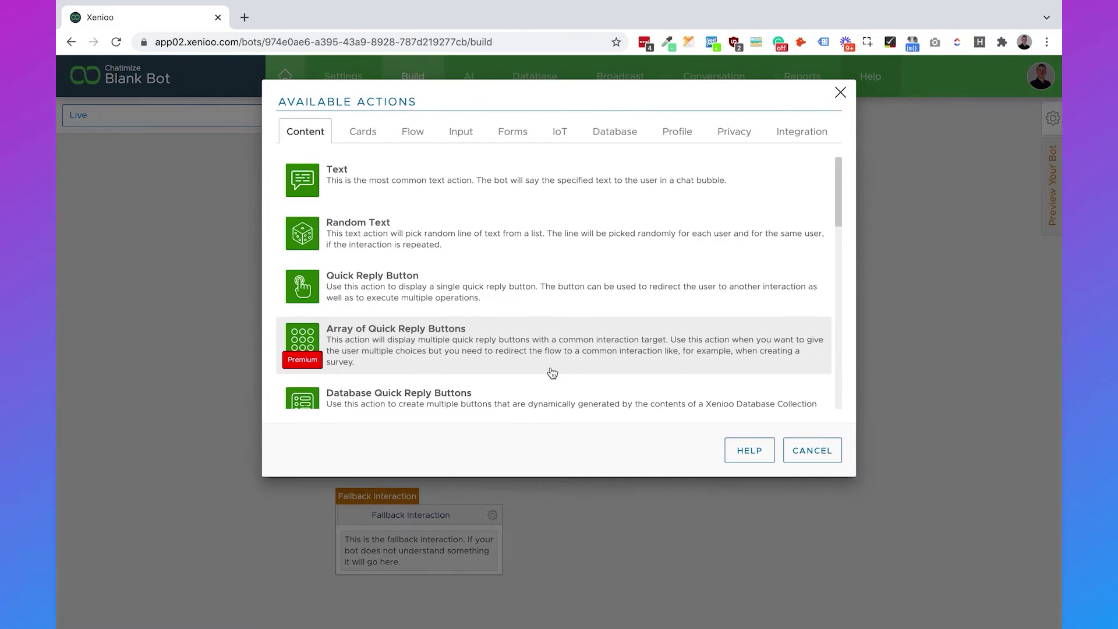
{"action": "left_click", "coordinate": [411, 138]}
{"action": "scroll", "coordinate": [438, 247], "scroll_direction": "down", "scroll_amount": 3}
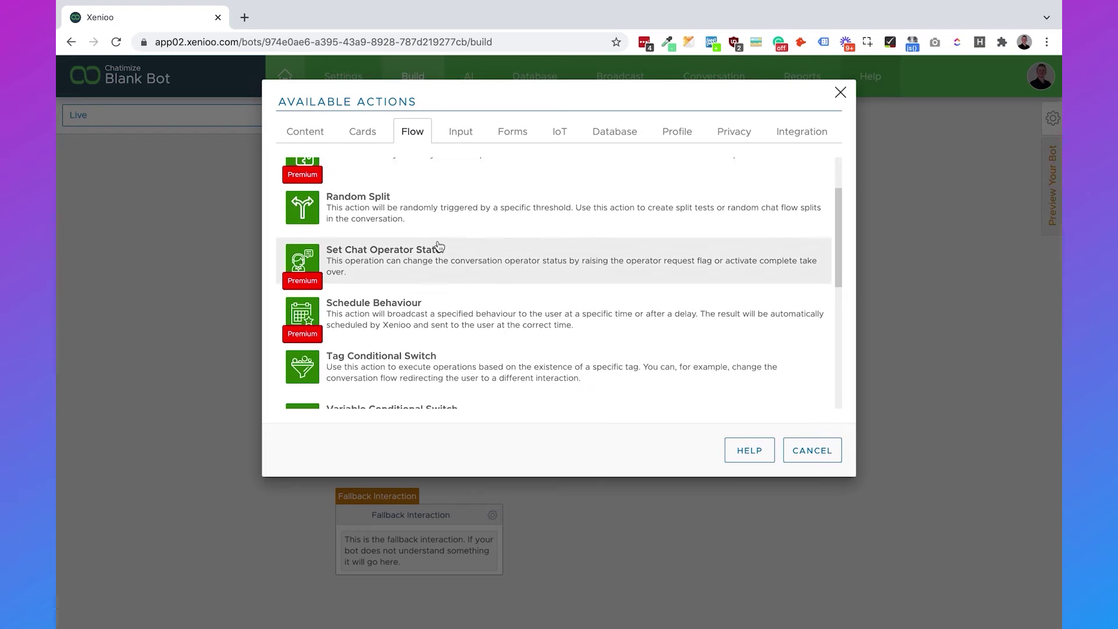
{"action": "scroll", "coordinate": [439, 247], "scroll_direction": "down", "scroll_amount": 1}
{"action": "left_click", "coordinate": [428, 290]}
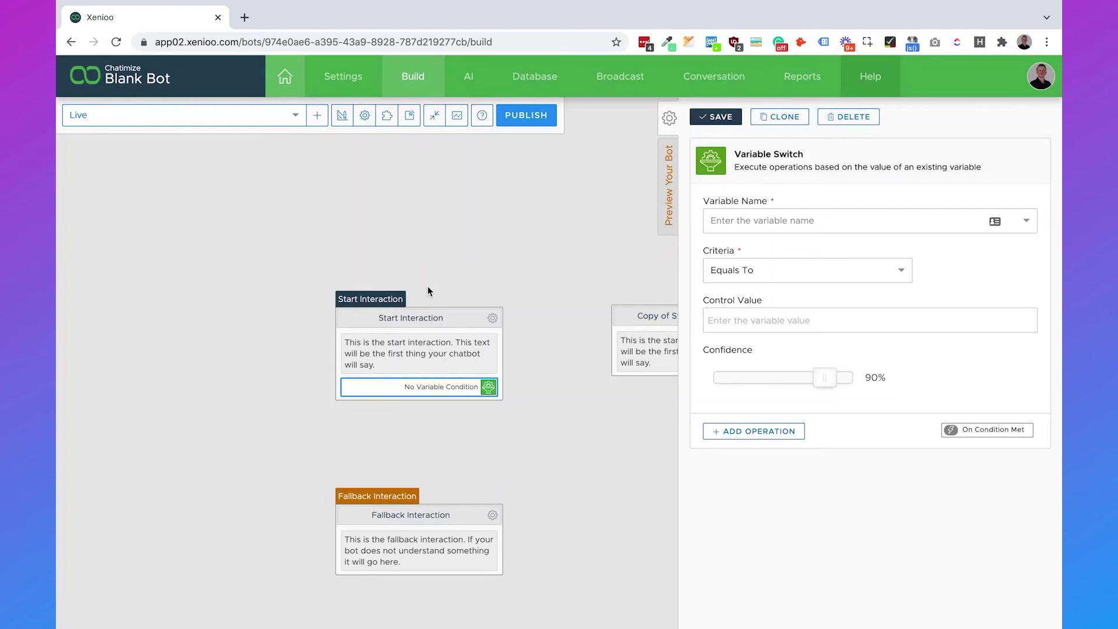
Set the switch to test variable last_user Equals To control value 'general'.
{"action": "left_click", "coordinate": [771, 221]}
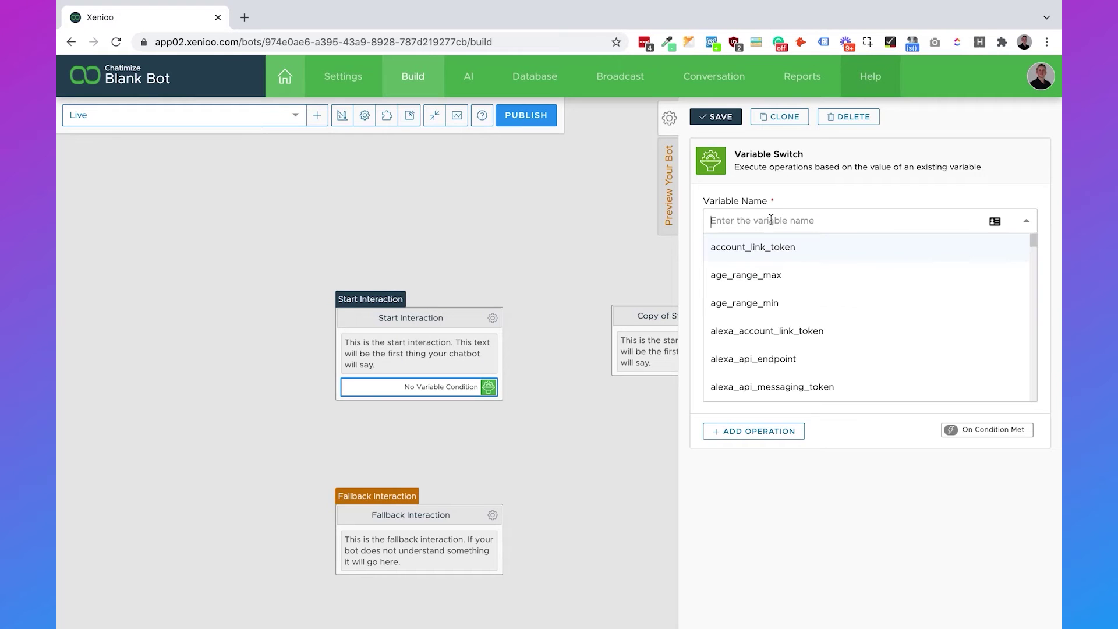
{"action": "type", "text": "last_user"}
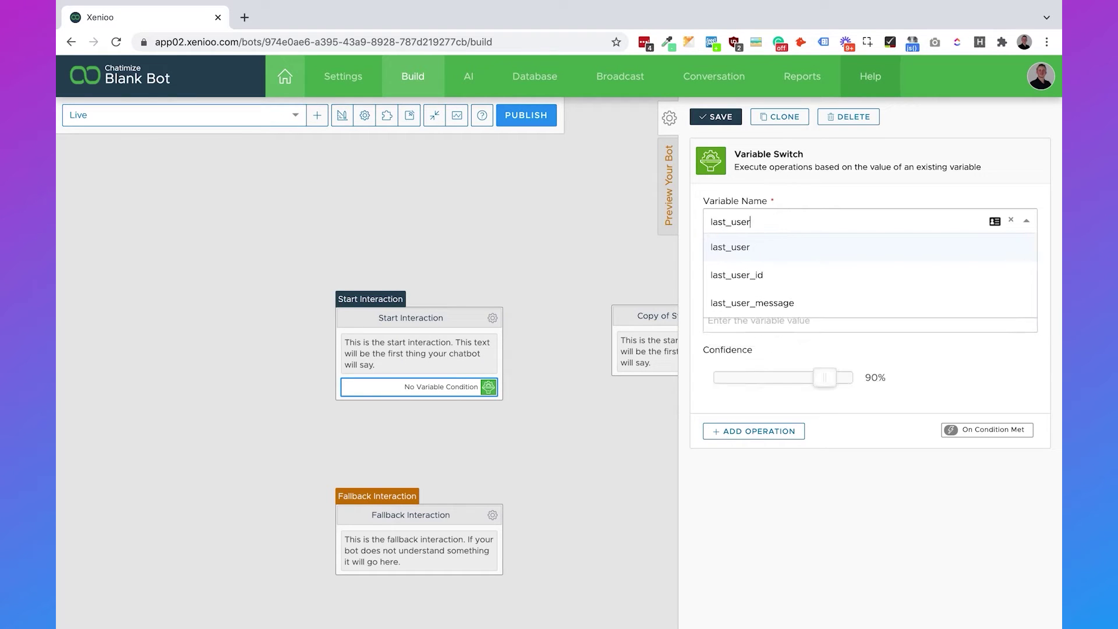
{"action": "left_click", "coordinate": [773, 247]}
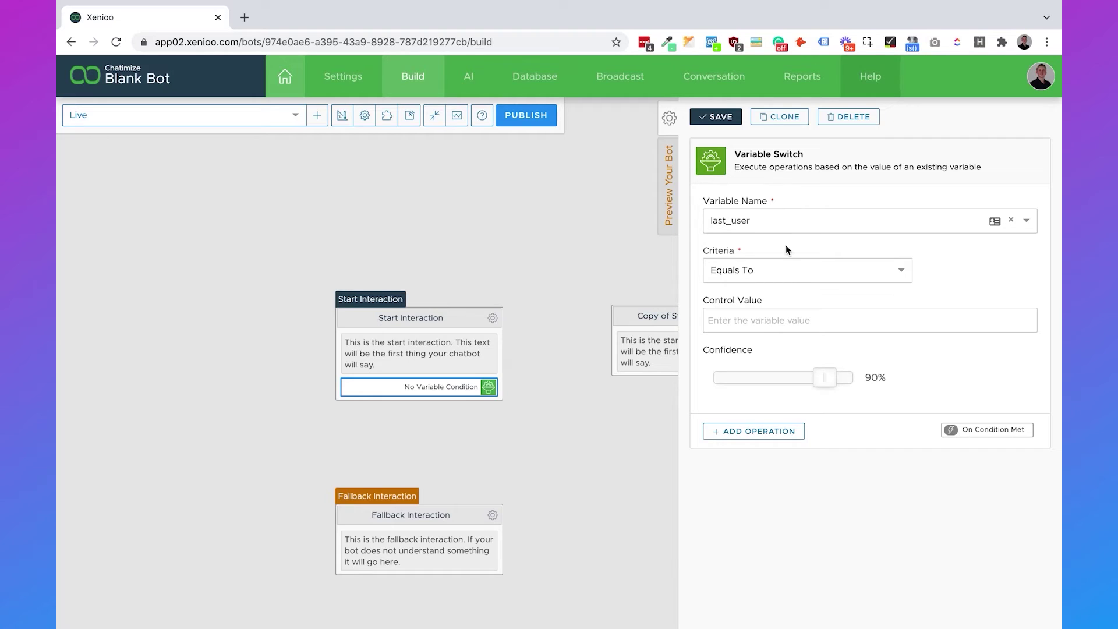
{"action": "left_click", "coordinate": [771, 328]}
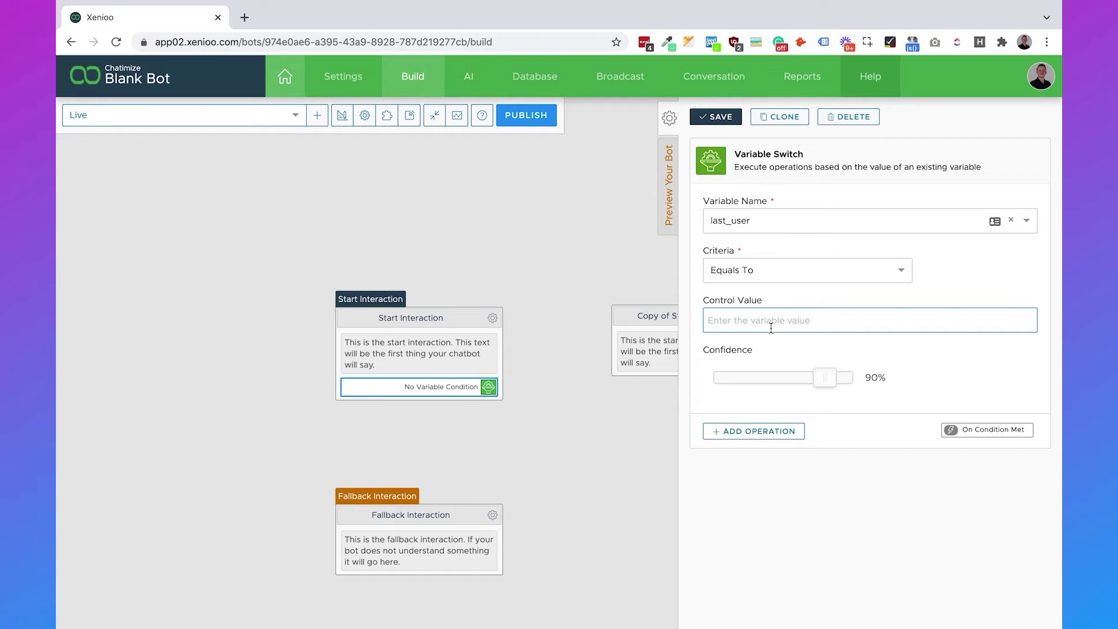
{"action": "type", "text": "general"}
{"action": "left_click", "coordinate": [974, 271]}
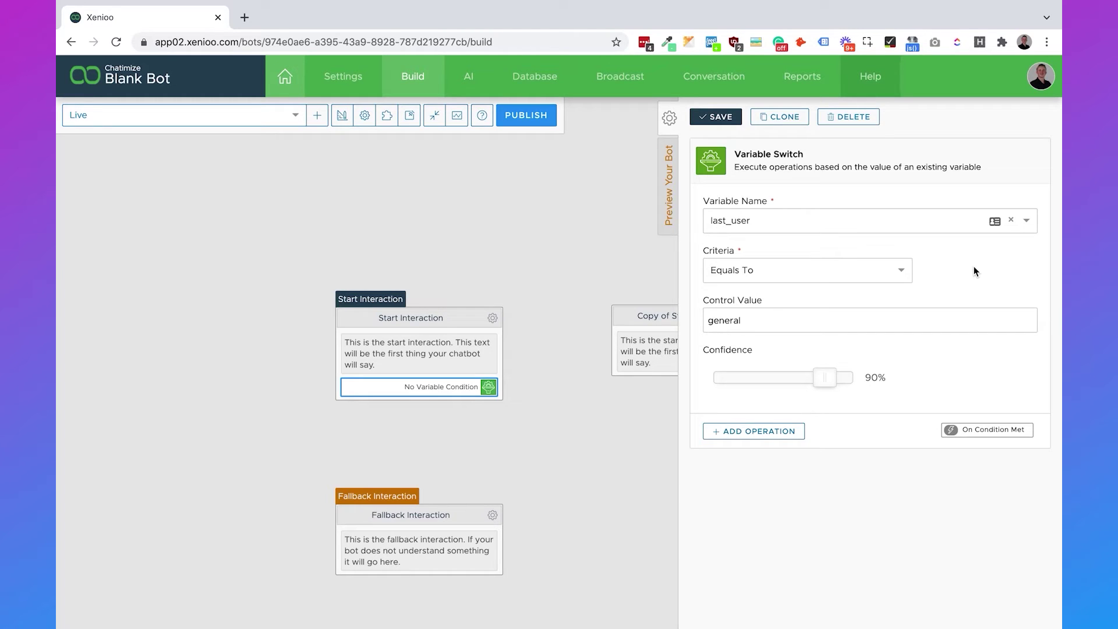
{"action": "left_click_drag", "start_coordinate": [789, 316], "coordinate": [698, 317]}
{"action": "left_click", "coordinate": [994, 269]}
Add a Go To Bot Interaction operation targeting Copy of Start Interaction and save the switch.
{"action": "left_click", "coordinate": [771, 435]}
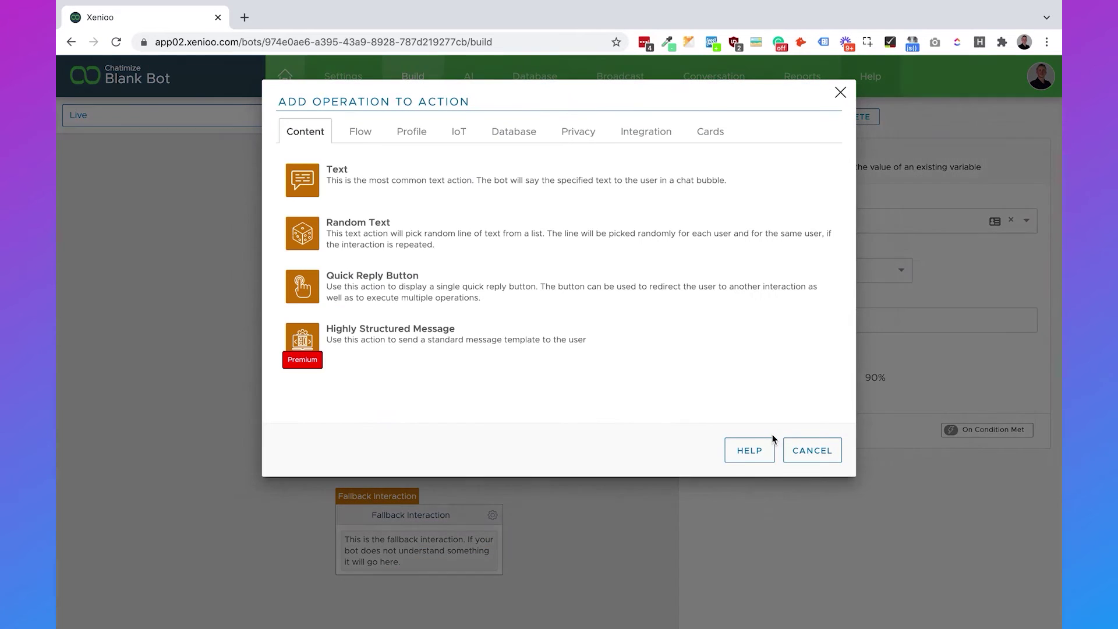
{"action": "left_click", "coordinate": [370, 135]}
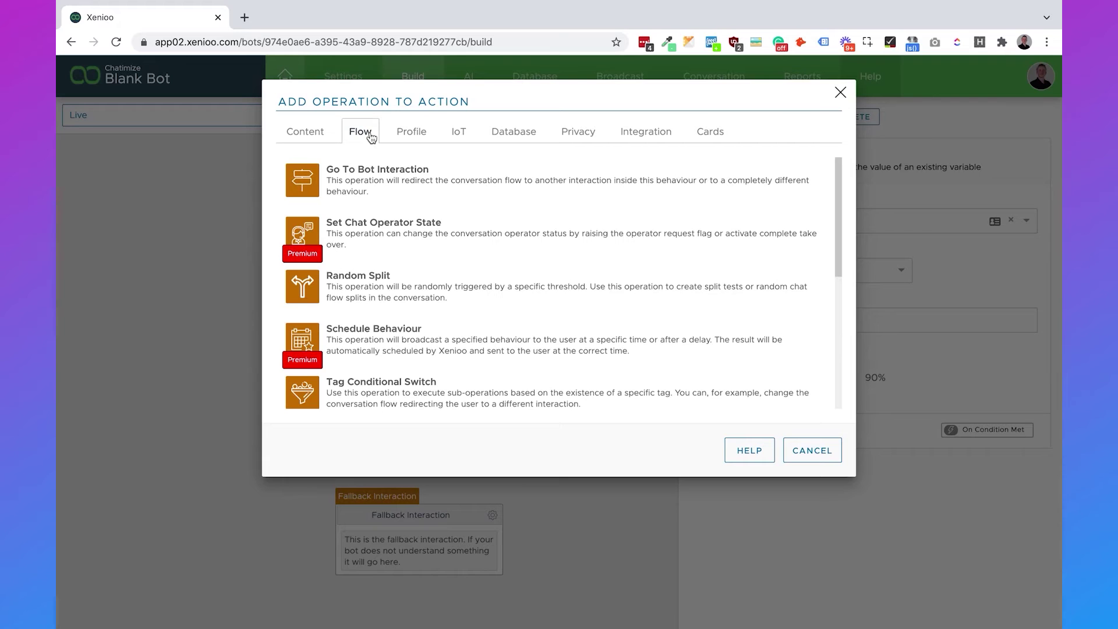
{"action": "left_click", "coordinate": [439, 184]}
{"action": "scroll", "coordinate": [796, 343], "scroll_direction": "down", "scroll_amount": 1}
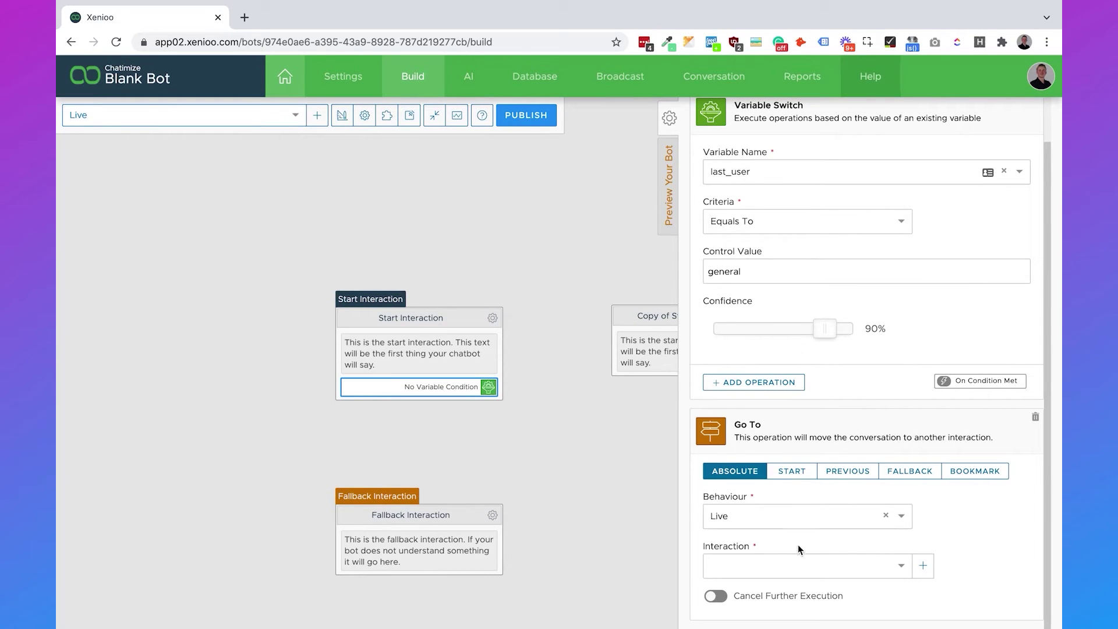
{"action": "left_click", "coordinate": [801, 565]}
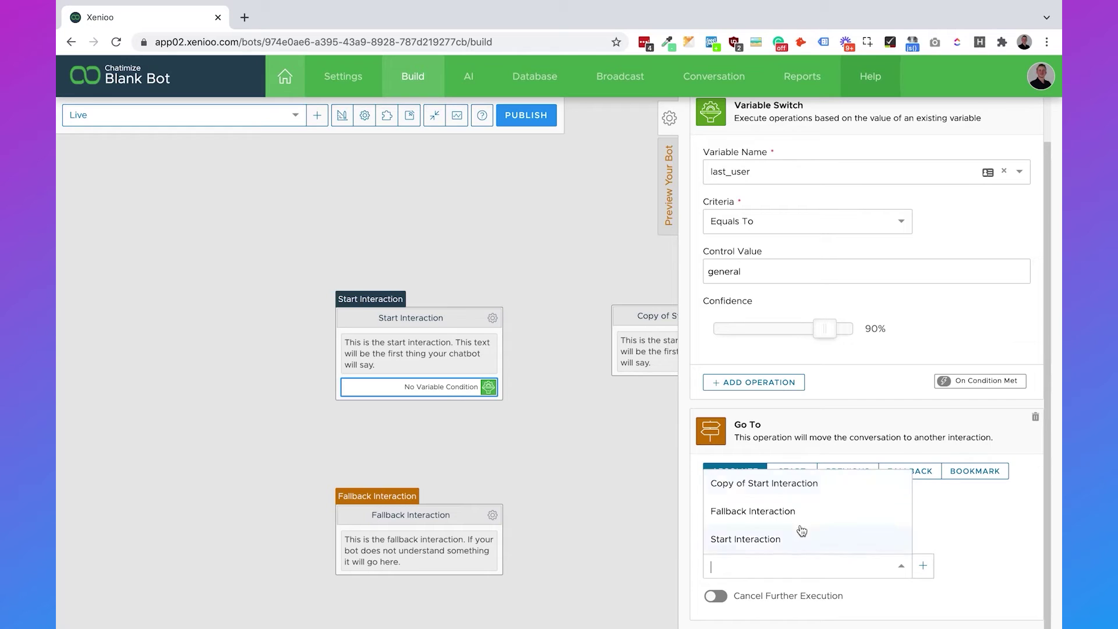
{"action": "left_click", "coordinate": [806, 485]}
{"action": "scroll", "coordinate": [833, 434], "scroll_direction": "up", "scroll_amount": 1}
{"action": "left_click", "coordinate": [715, 116]}
{"action": "left_click", "coordinate": [606, 190]}
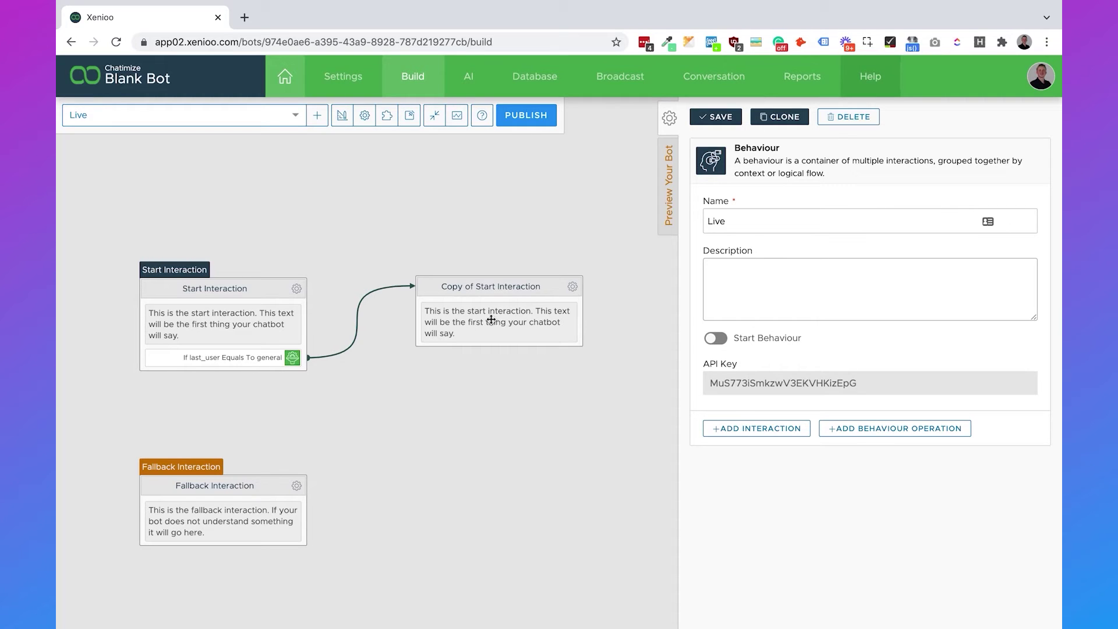
Delete the Start Interaction's original text message.
{"action": "left_click", "coordinate": [271, 326]}
{"action": "left_click", "coordinate": [853, 117]}
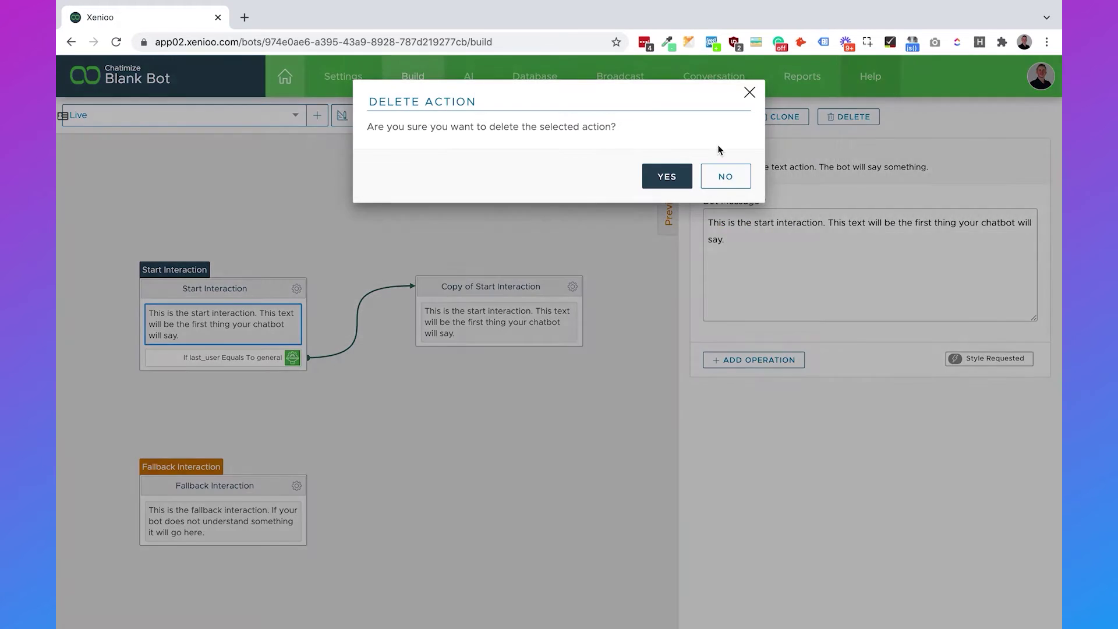
{"action": "left_click", "coordinate": [671, 176]}
Replace Copy of Start Interaction's message with the 'We are going live every Tuesday at 5PM' announcement and save.
{"action": "left_click", "coordinate": [506, 320]}
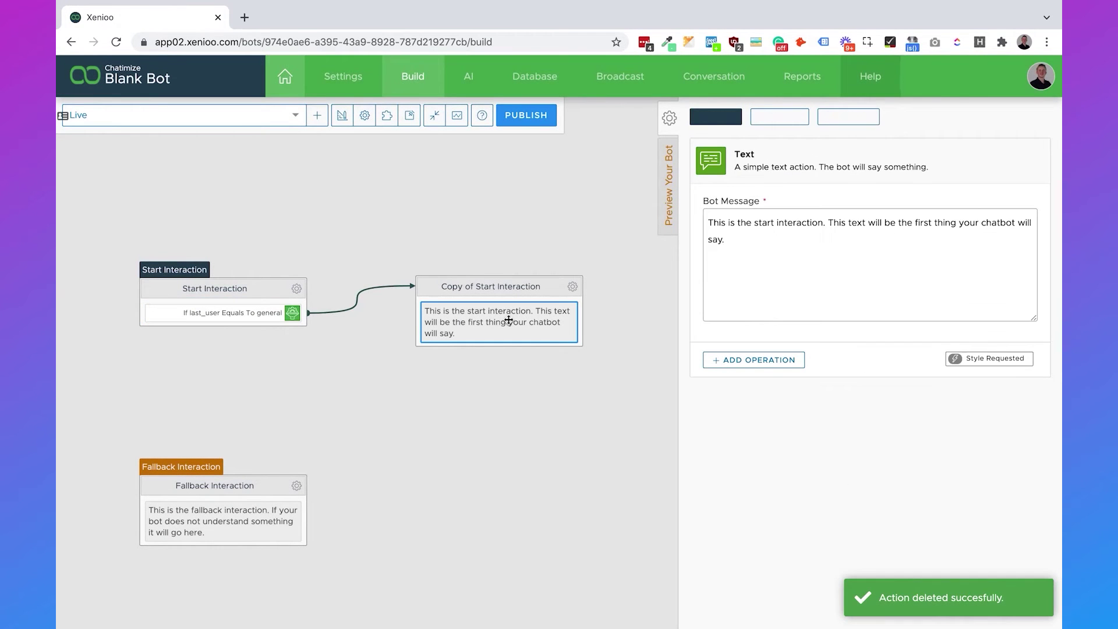
{"action": "left_click", "coordinate": [773, 268]}
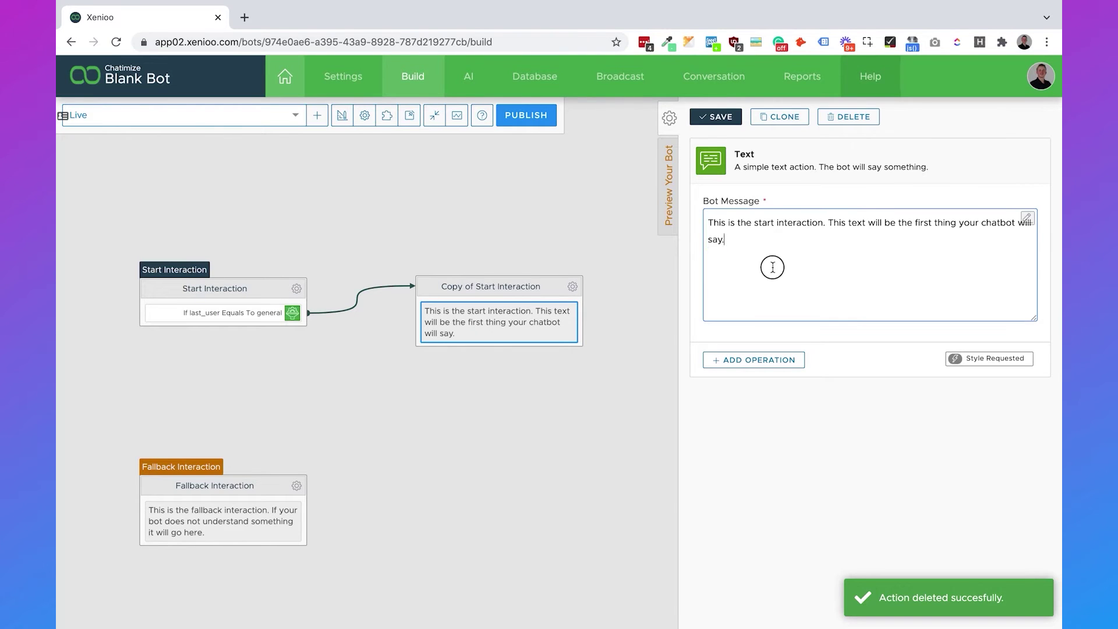
{"action": "key", "text": "ctrl+a"}
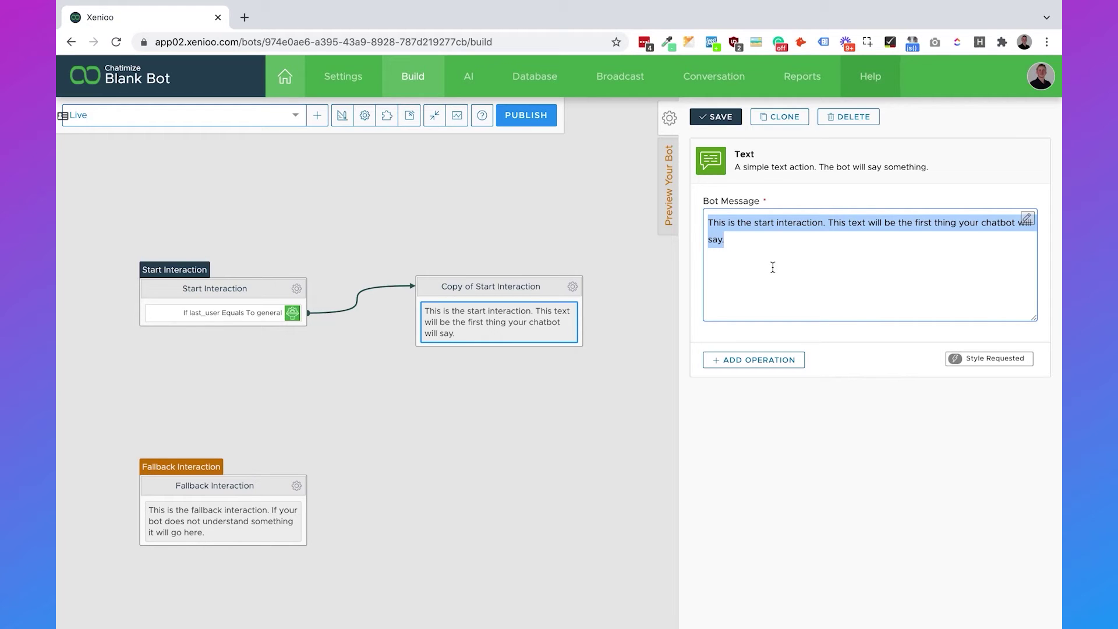
{"action": "type", "text": "We"}
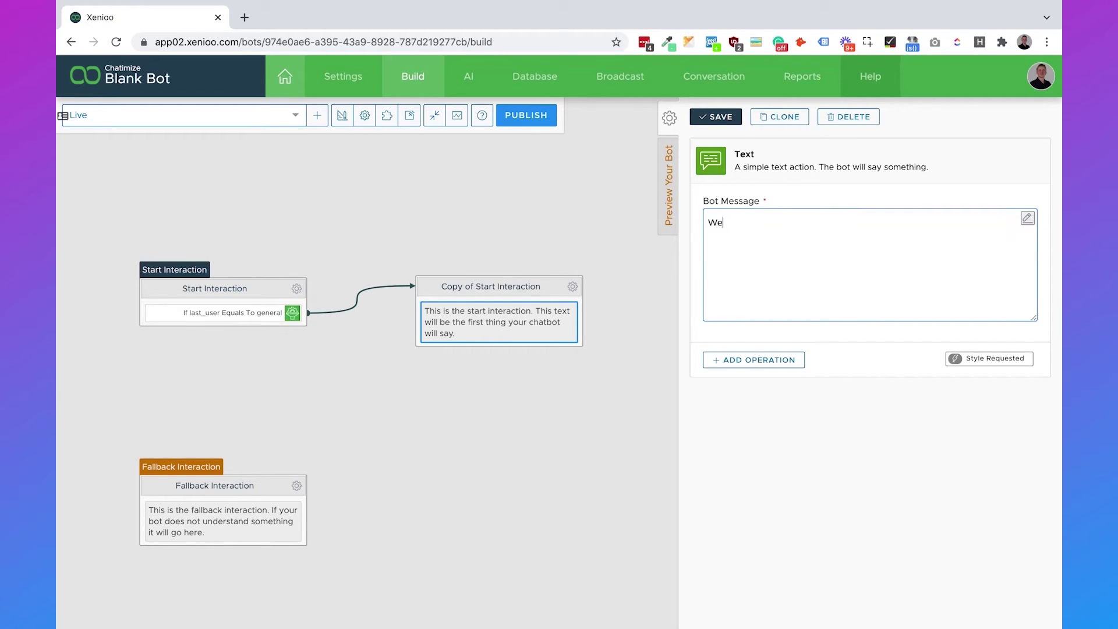
{"action": "type", "text": " are going live every Tuesday at"}
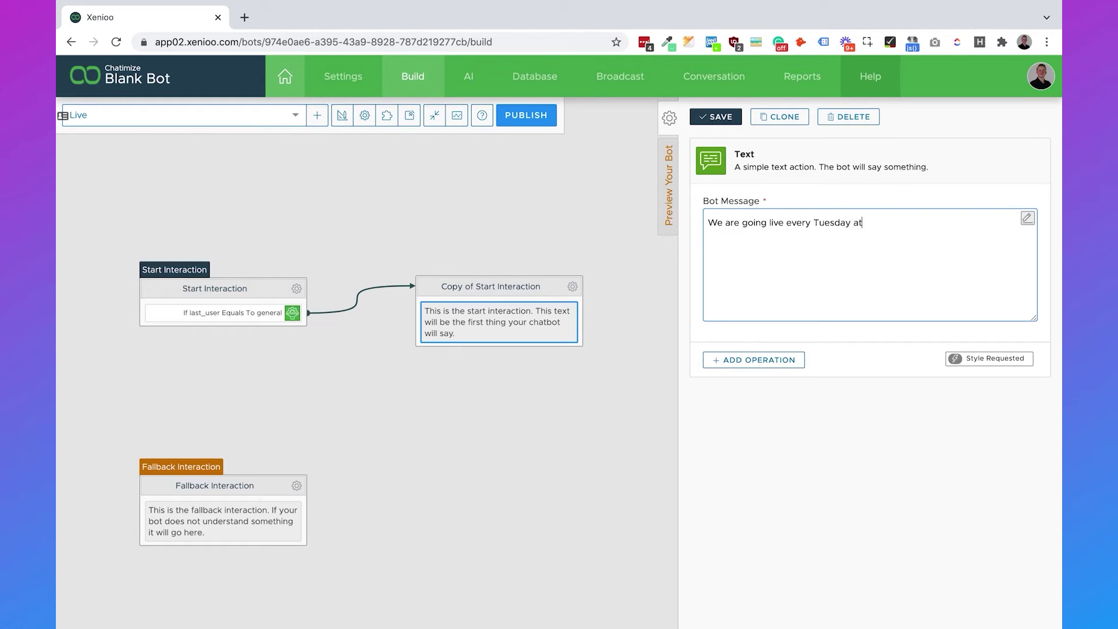
{"action": "type", "text": " 5PM. If oyu want to"}
{"action": "key", "text": "BackSpace"}
{"action": "key", "text": "BackSpace"}
{"action": "key", "text": "BackSpace"}
{"action": "key", "text": "BackSpace"}
{"action": "key", "text": "BackSpace"}
{"action": "key", "text": "BackSpace"}
{"action": "key", "text": "BackSpace"}
{"action": "key", "text": "BackSpace"}
{"action": "key", "text": "BackSpace"}
{"action": "key", "text": "BackSpace"}
{"action": "key", "text": "BackSpace"}
{"action": "type", "text": "you want to get a reminder in"}
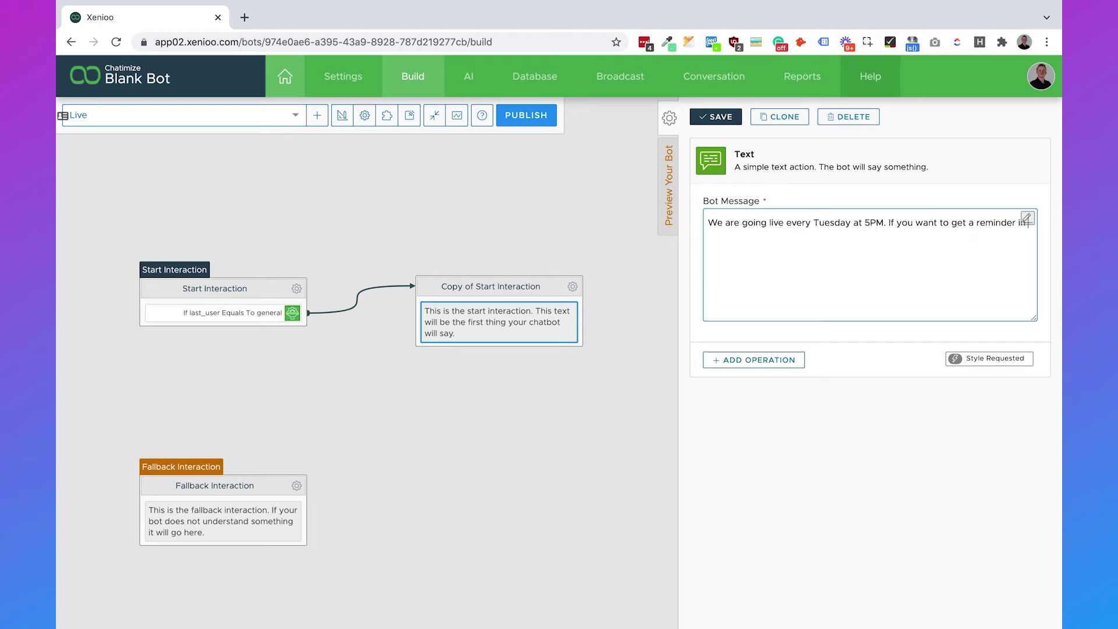
{"action": "type", "text": " your email inbox, please send me a"}
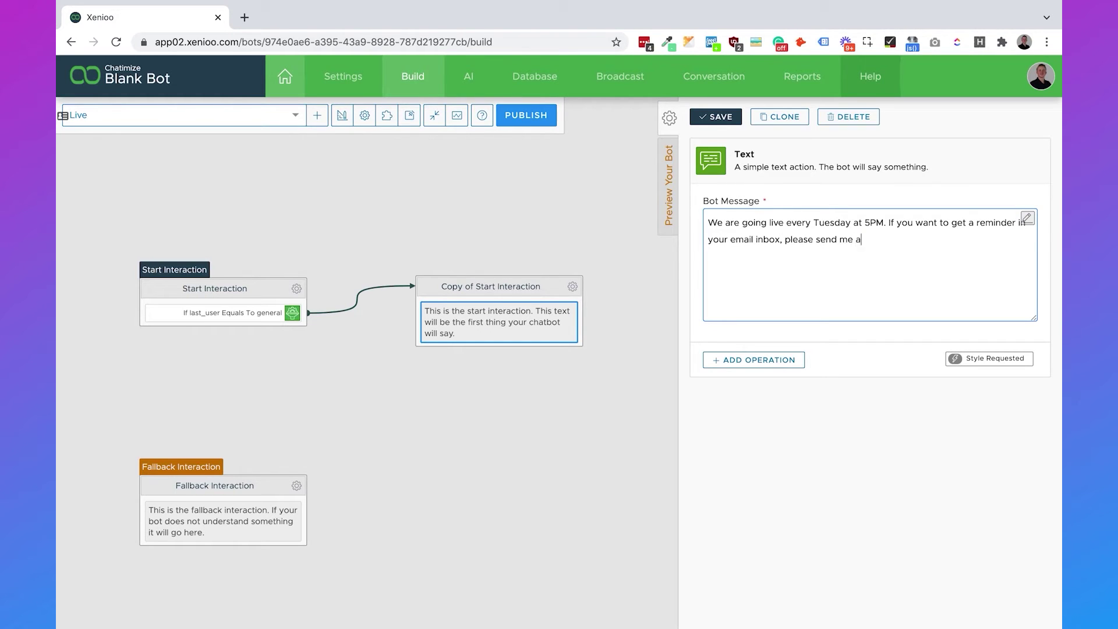
{"action": "type", "text": " message in a private chat :)"}
{"action": "left_click", "coordinate": [769, 417]}
{"action": "left_click", "coordinate": [703, 119]}
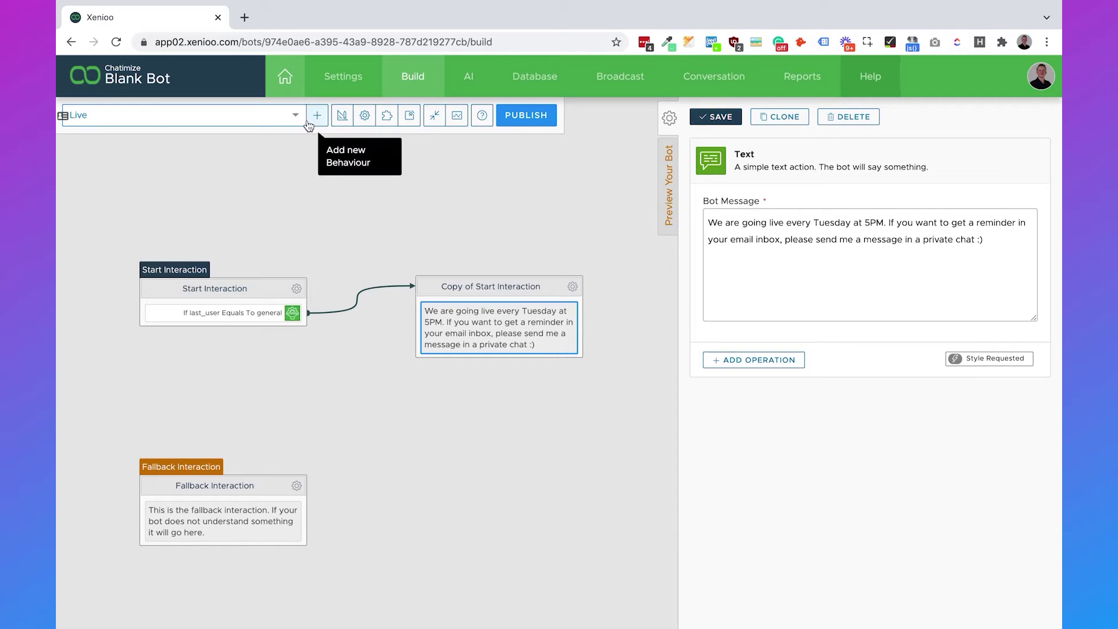
Add a Text action to Start Interaction asking whether users want a Tuesday 5PM email reminder.
{"action": "left_click", "coordinate": [293, 312]}
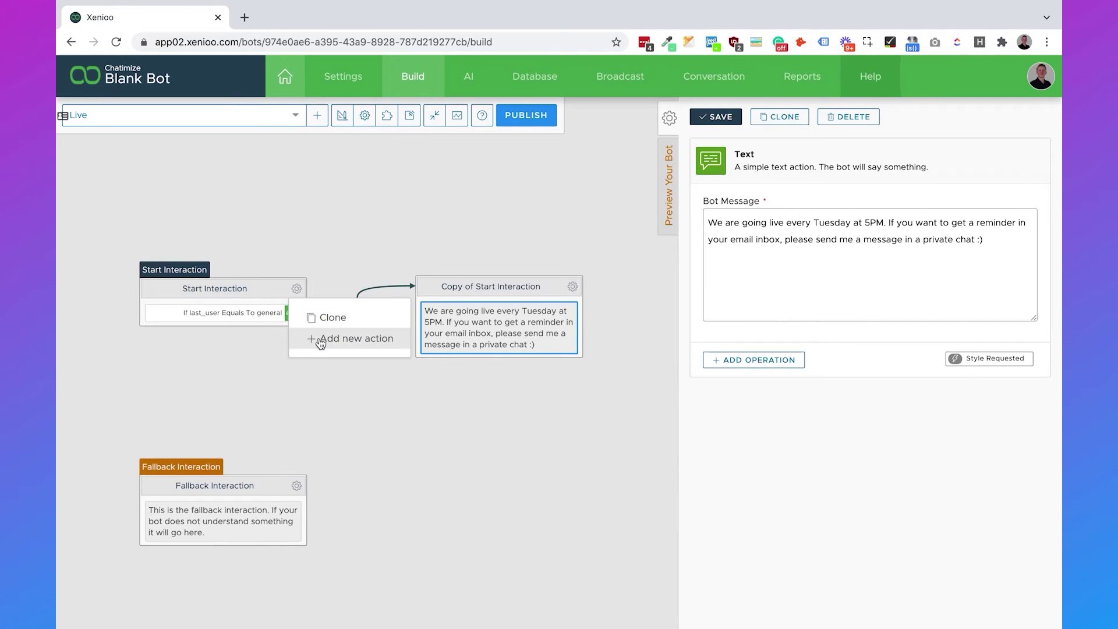
{"action": "left_click", "coordinate": [321, 340]}
{"action": "left_click", "coordinate": [390, 186]}
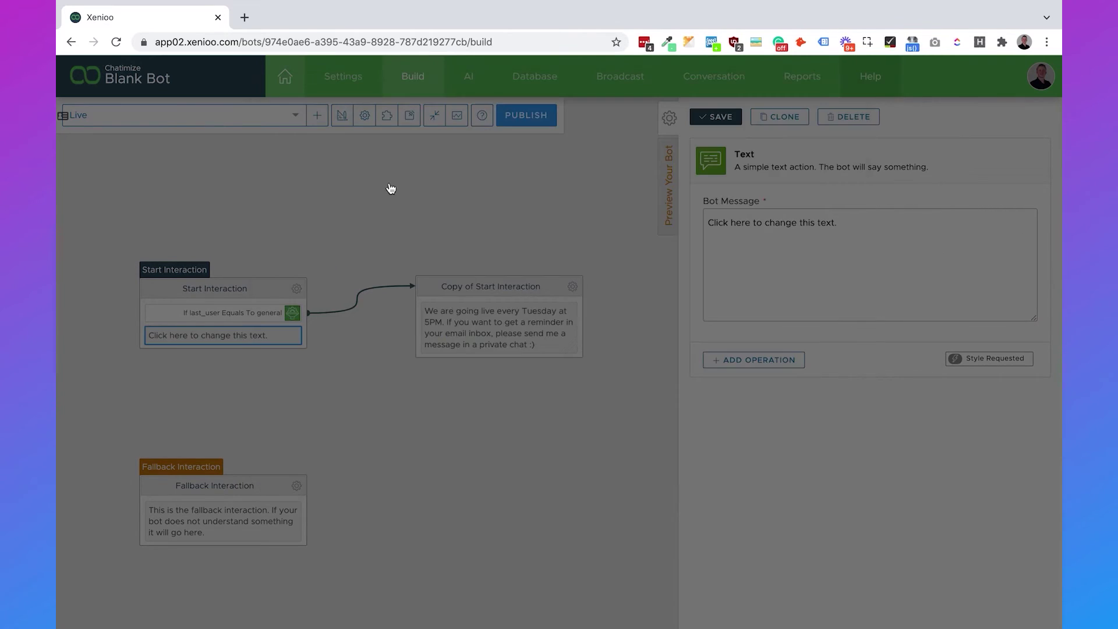
{"action": "left_click", "coordinate": [818, 259]}
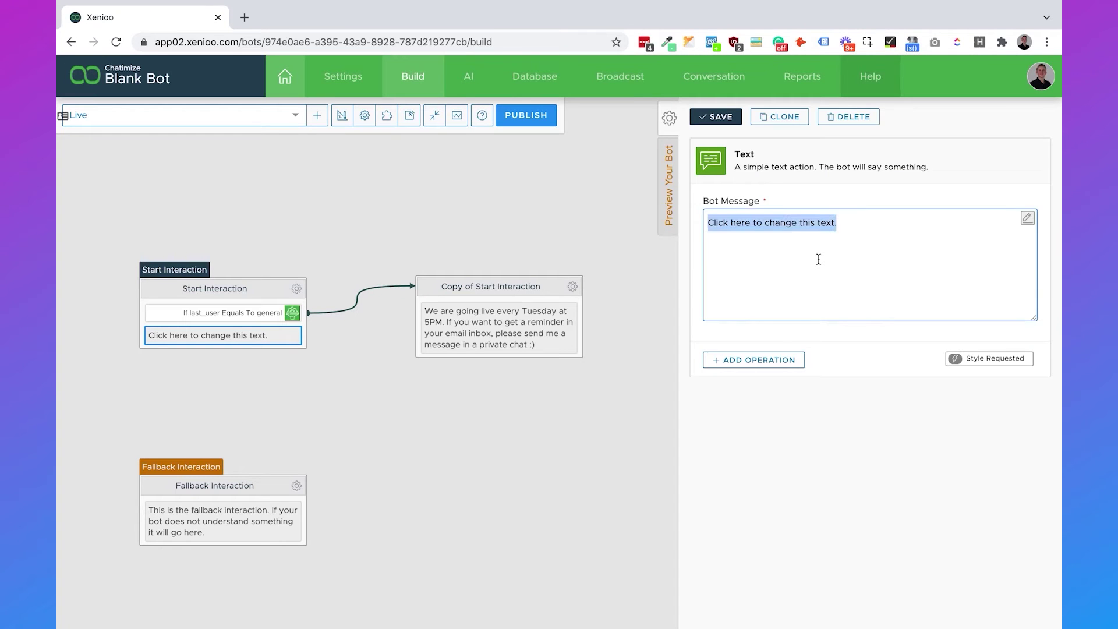
{"action": "type", "text": "We are goin"}
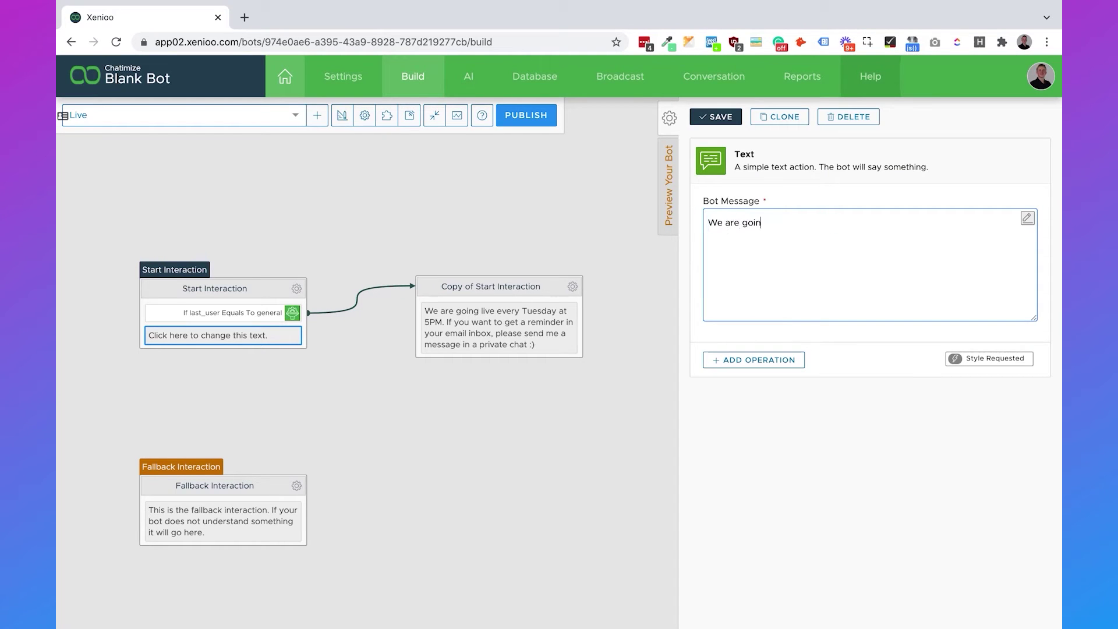
{"action": "type", "text": "g live every Tuesday a"}
{"action": "type", "text": "t 5PM"}
{"action": "type", "text": ". Would you like"}
{"action": "type", "text": " to get a reminder"}
{"action": "type", "text": " in your email inb"}
{"action": "type", "text": "ox?  "}
{"action": "type", "text": "Just simply reply "}
{"action": "type", "text": "with \"Yes\""}
{"action": "type", "text": " or \""}
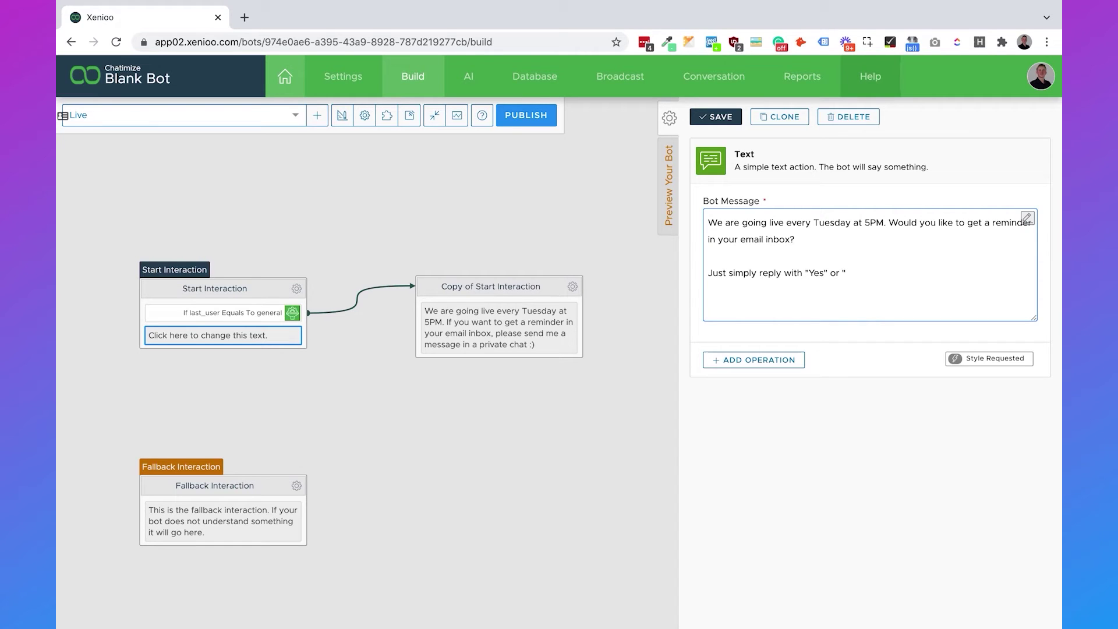
{"action": "type", "text": "No\""}
Insert a 👇 emoji after the 'Yes' or 'No' prompt and save the message.
{"action": "right_click", "coordinate": [876, 288]}
{"action": "left_click", "coordinate": [862, 288]}
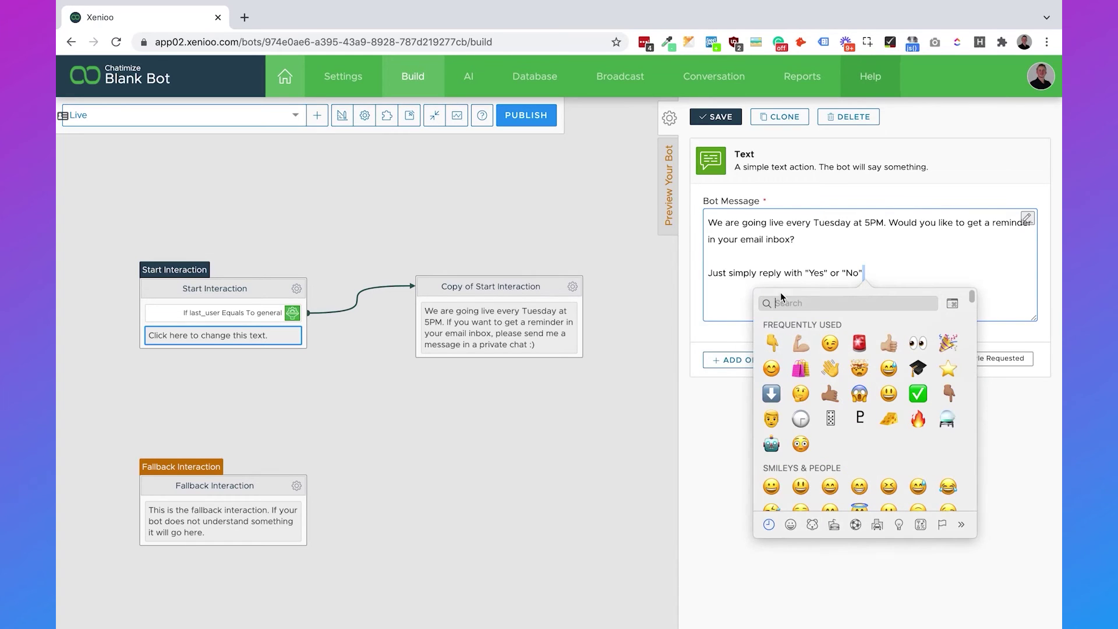
{"action": "left_click", "coordinate": [772, 343]}
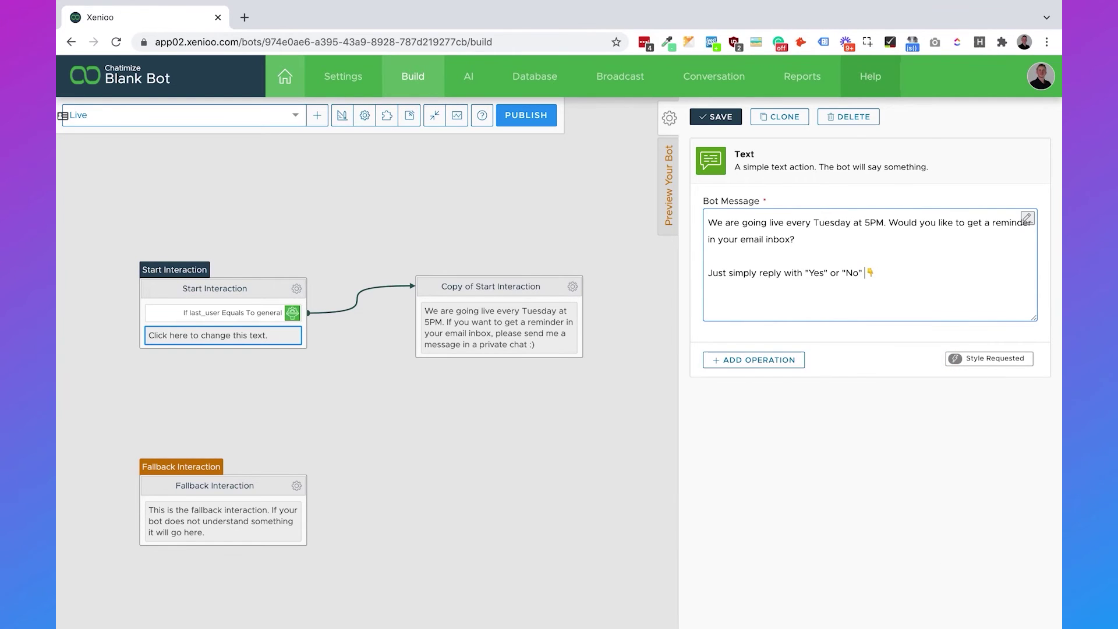
{"action": "left_click", "coordinate": [720, 117]}
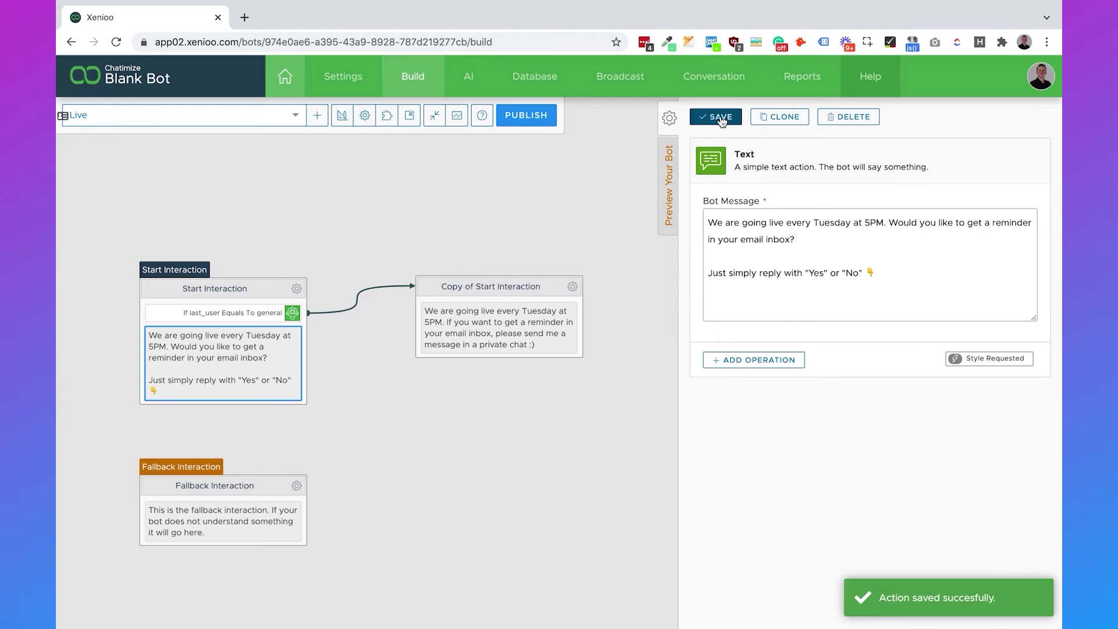
{"action": "left_click", "coordinate": [438, 197]}
Move the Fallback node down and add a Quick Reply Button titled Yes with trigger text yes.
{"action": "left_click_drag", "start_coordinate": [262, 489], "coordinate": [257, 576]}
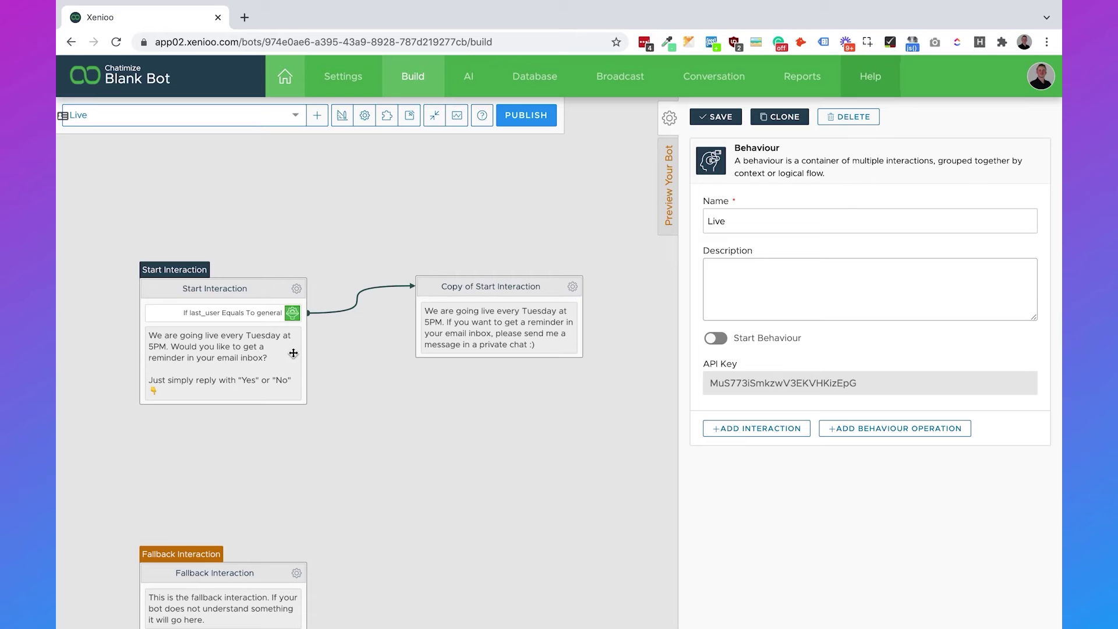
{"action": "left_click", "coordinate": [292, 309]}
{"action": "left_click", "coordinate": [336, 337]}
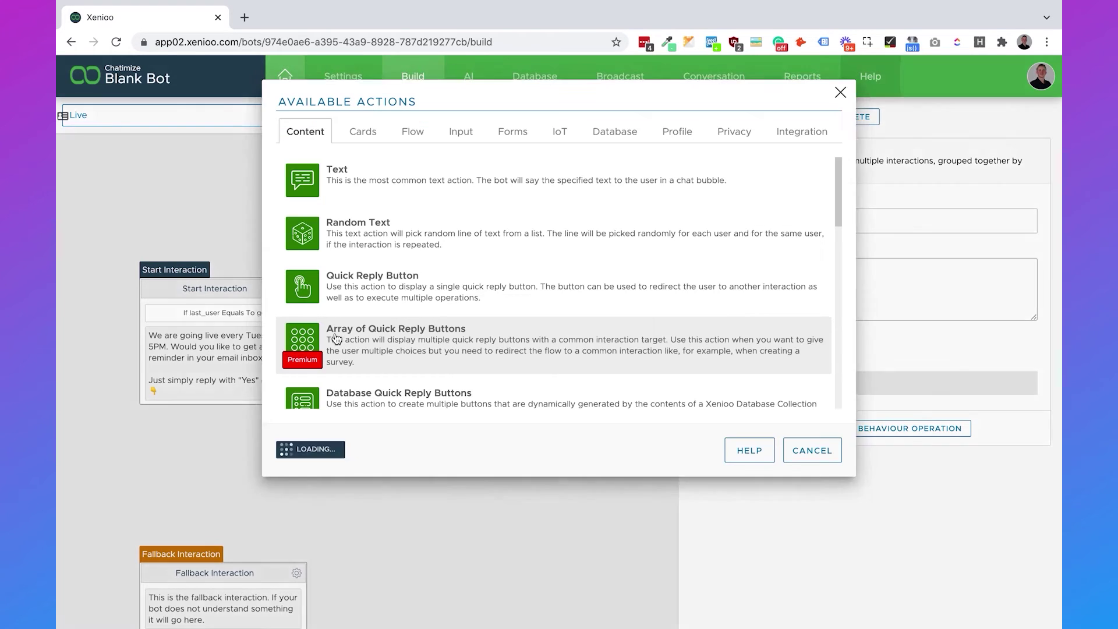
{"action": "left_click", "coordinate": [408, 291]}
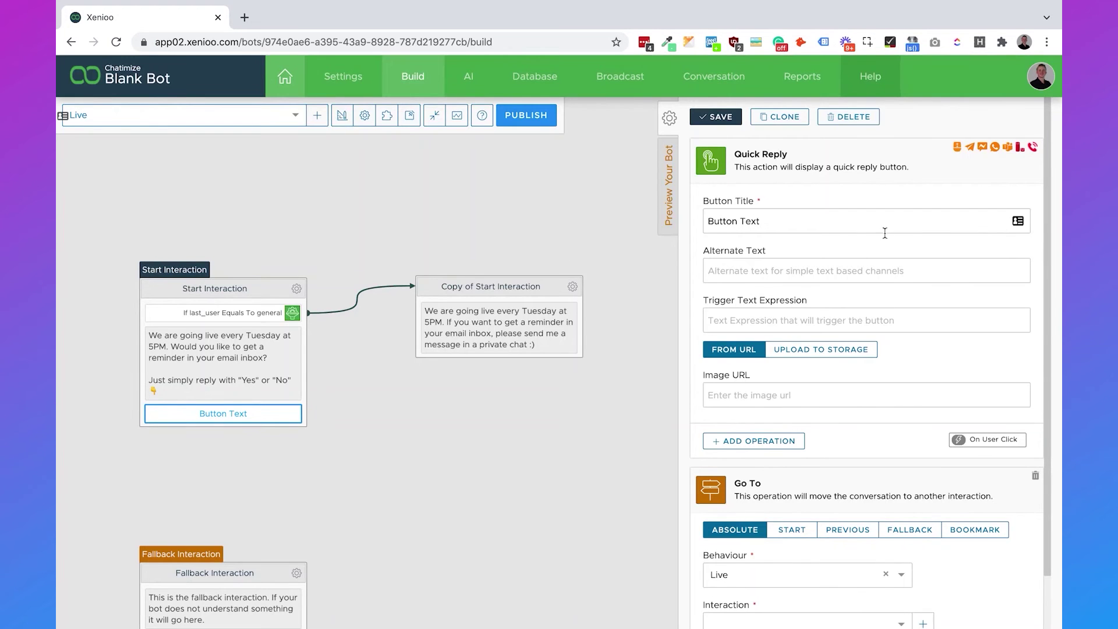
{"action": "triple_click", "coordinate": [767, 216]}
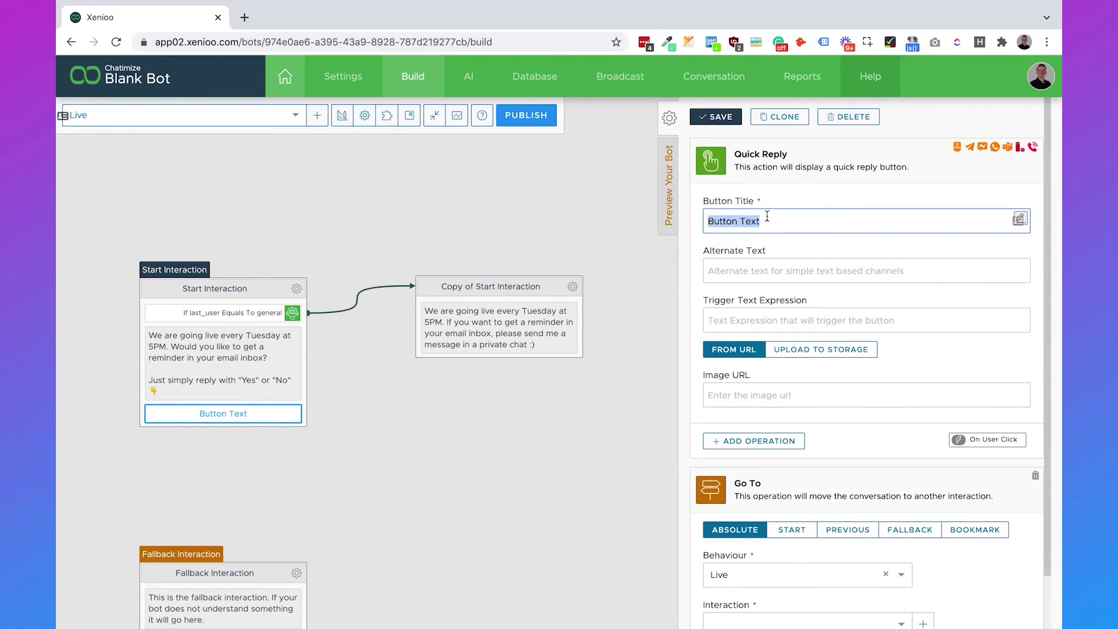
{"action": "type", "text": "Yes"}
{"action": "left_click", "coordinate": [763, 318]}
{"action": "type", "text": "yes"}
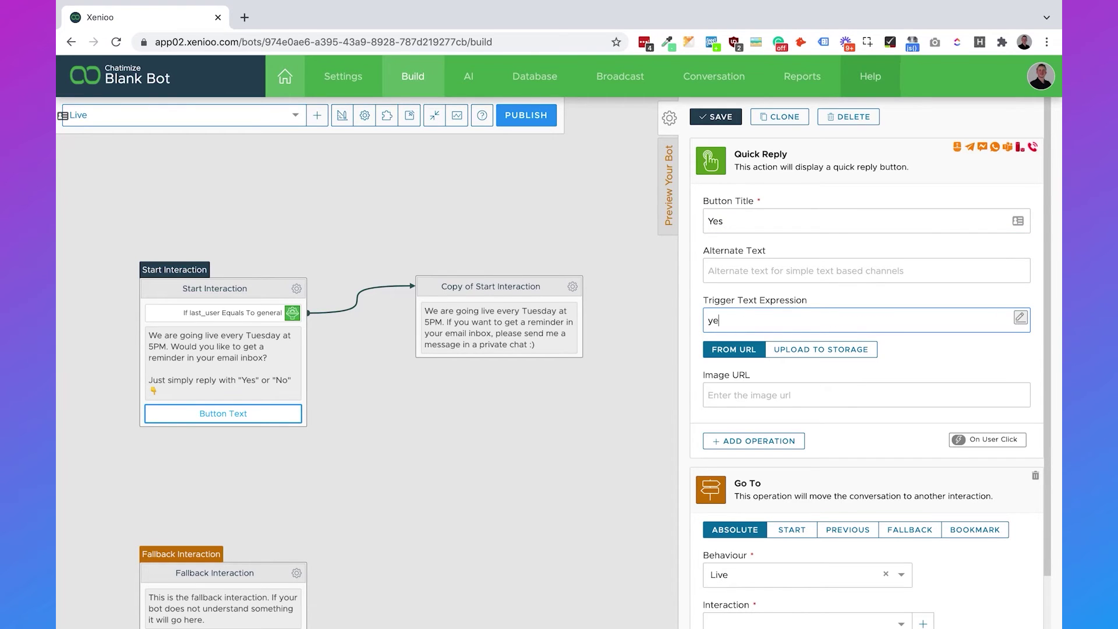
{"action": "left_click", "coordinate": [807, 298]}
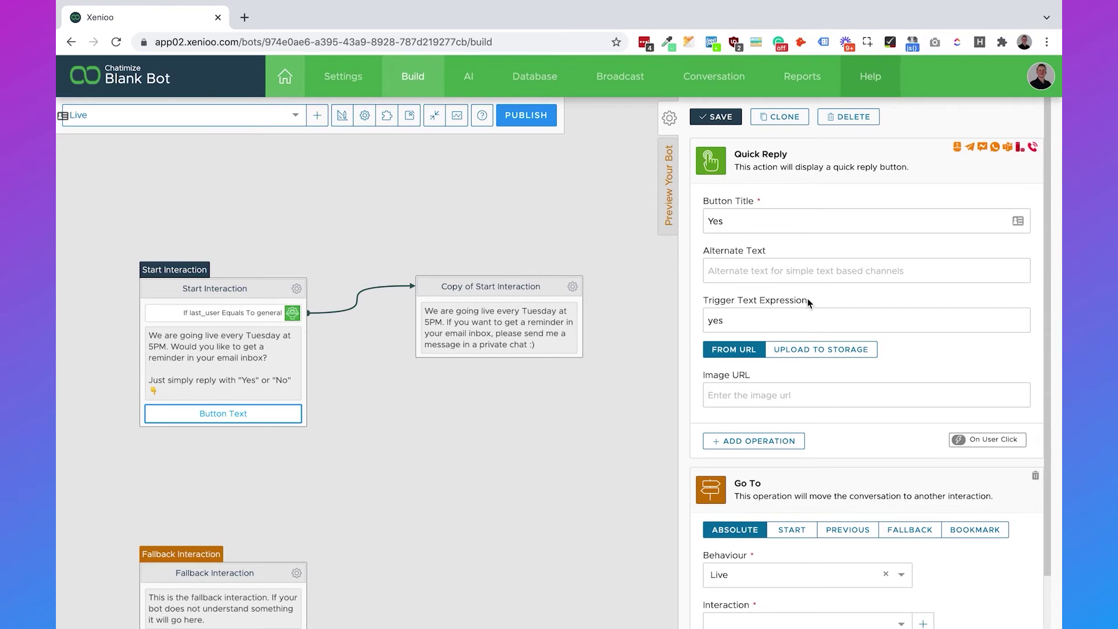
{"action": "left_click", "coordinate": [792, 317]}
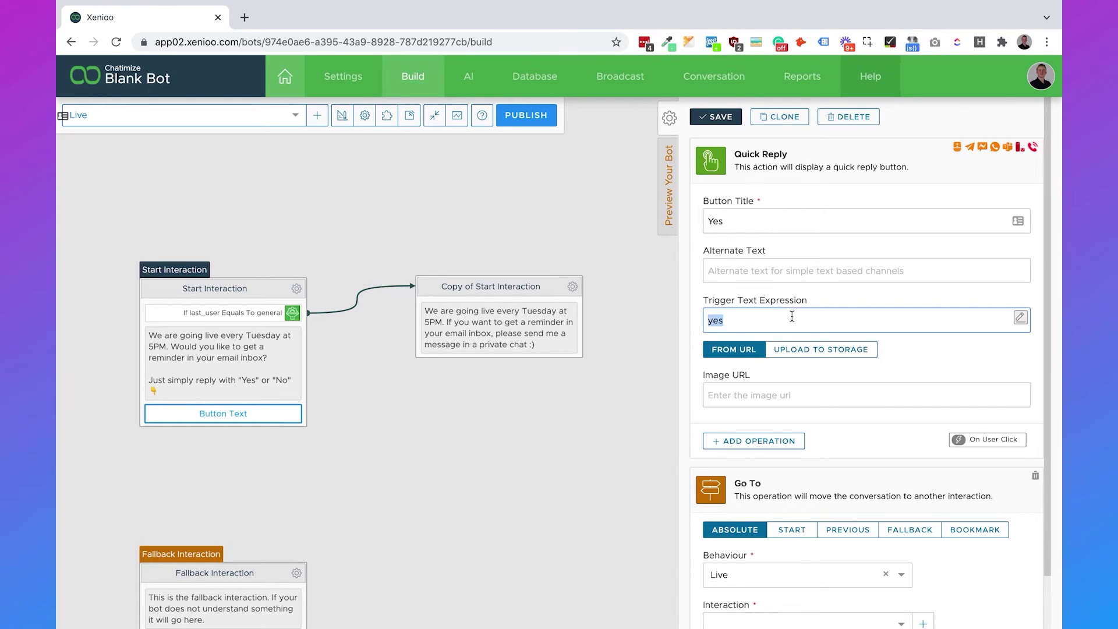
{"action": "left_click", "coordinate": [792, 316]}
Point the Yes reply to Copy of Start Interaction, save it, and add a new interaction.
{"action": "scroll", "coordinate": [826, 293], "scroll_direction": "down", "scroll_amount": 1}
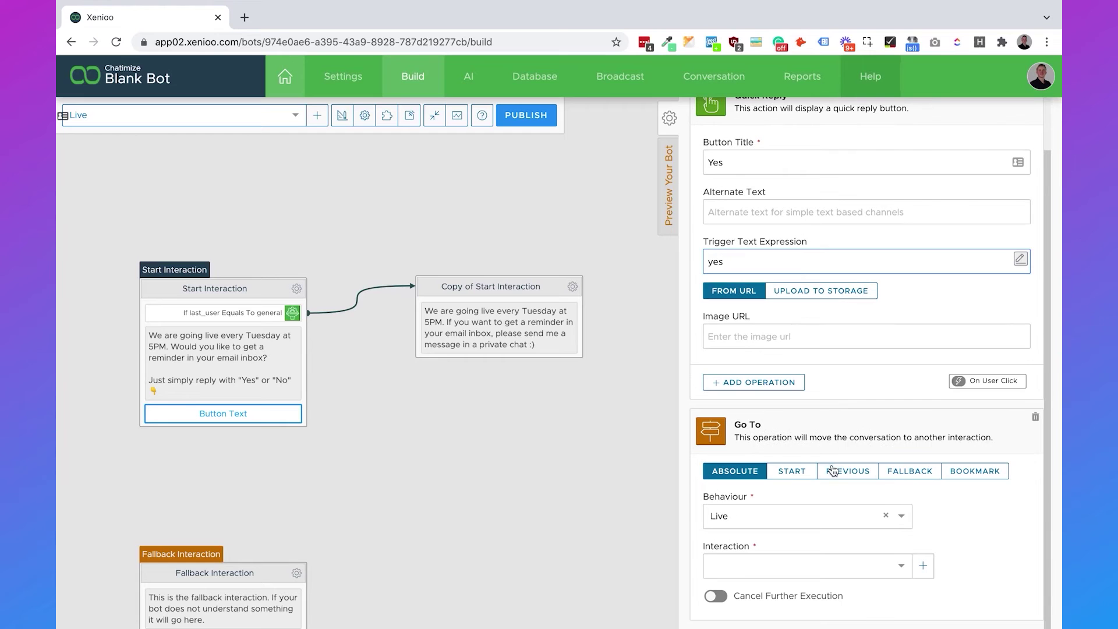
{"action": "left_click", "coordinate": [805, 560]}
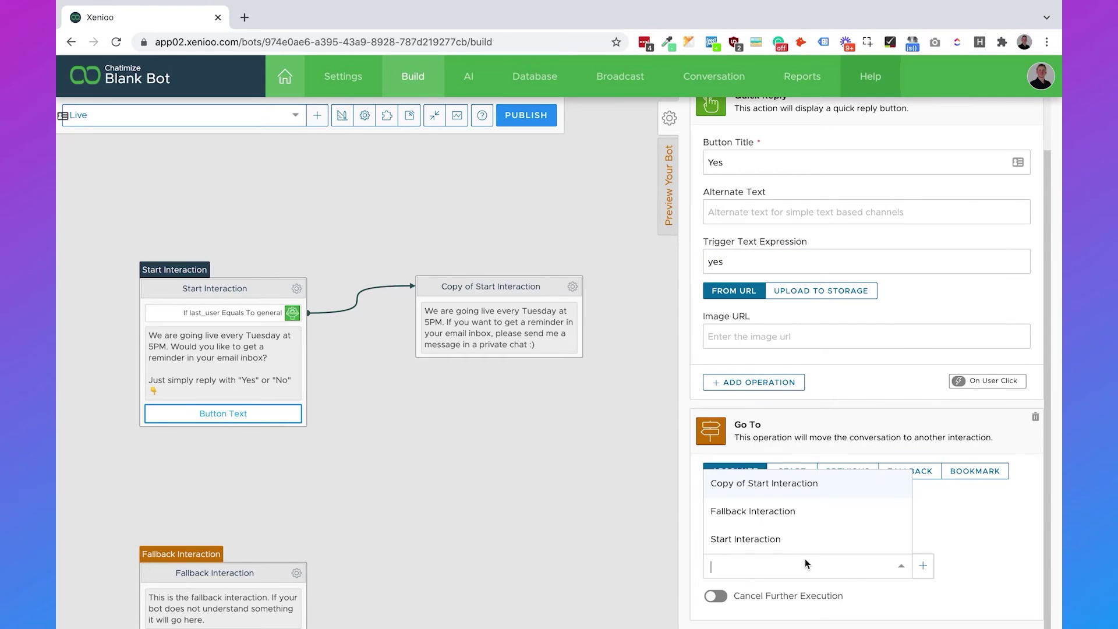
{"action": "left_click", "coordinate": [786, 485]}
{"action": "scroll", "coordinate": [813, 402], "scroll_direction": "up", "scroll_amount": 1}
{"action": "left_click", "coordinate": [715, 116]}
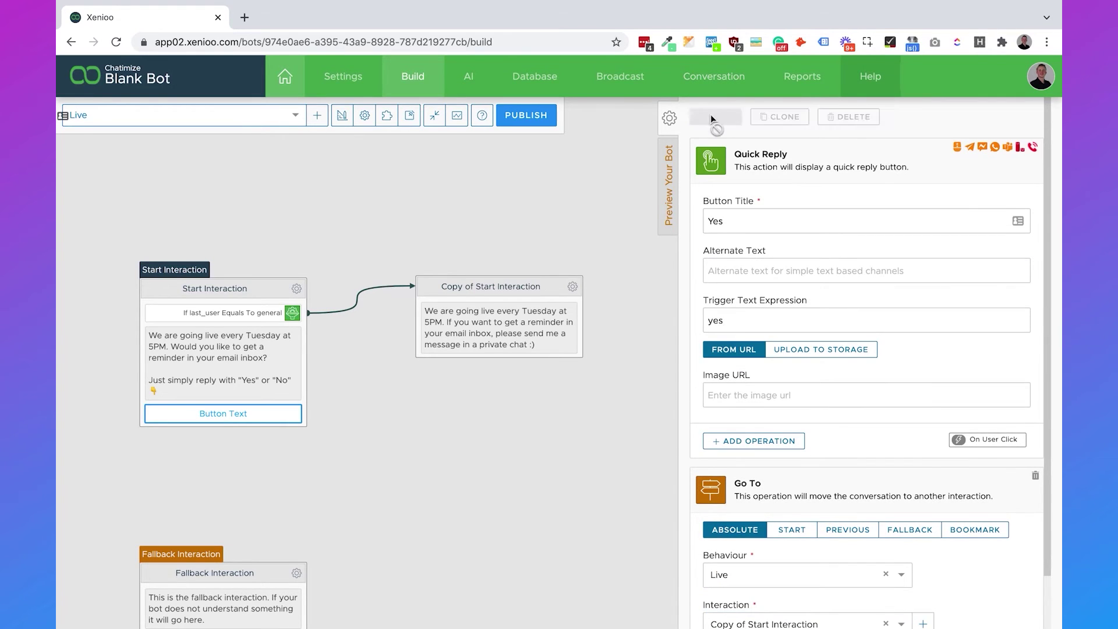
{"action": "scroll", "coordinate": [487, 182], "scroll_direction": "down", "scroll_amount": 1}
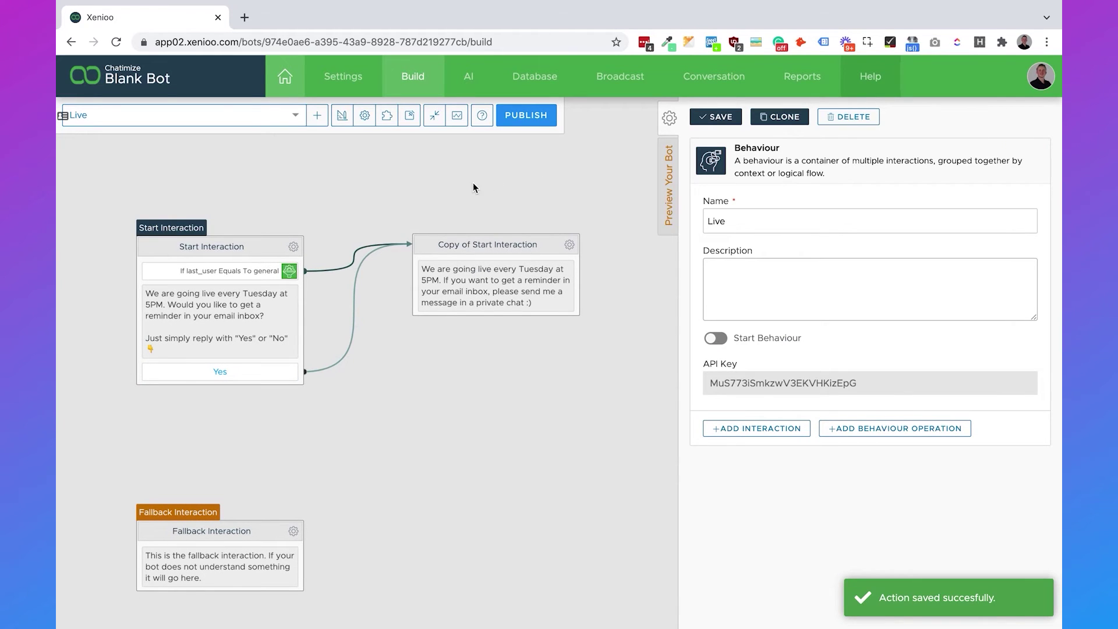
{"action": "left_click", "coordinate": [388, 120]}
Add Bot Interactions #3 and #4 and arrange them beside Bot Interaction #2 on the canvas.
{"action": "left_click", "coordinate": [388, 121]}
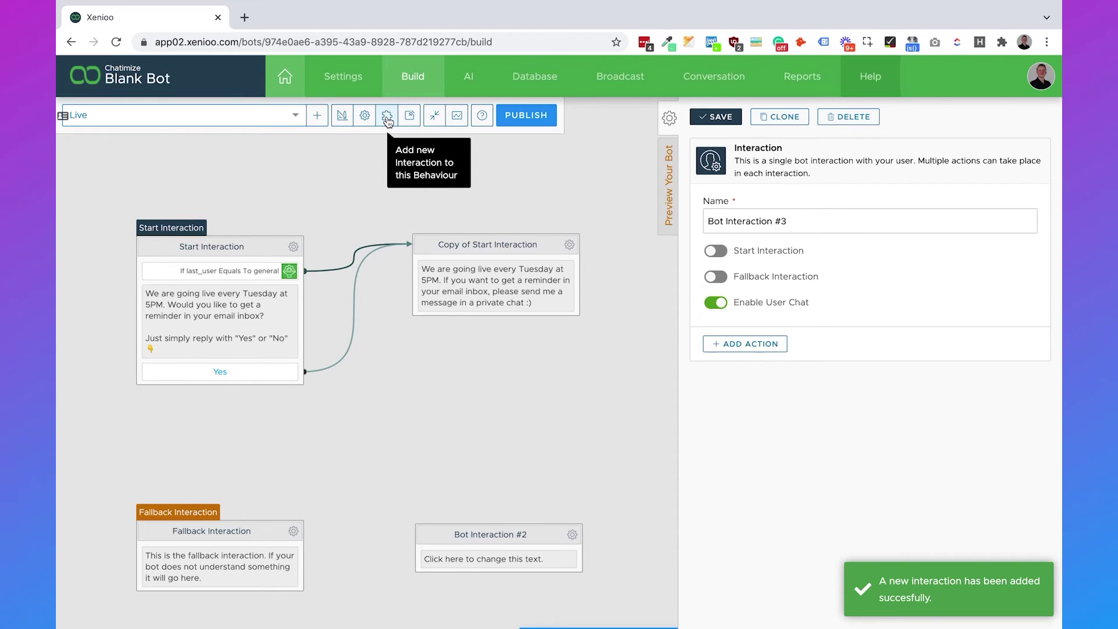
{"action": "left_click_drag", "start_coordinate": [477, 464], "coordinate": [444, 208]}
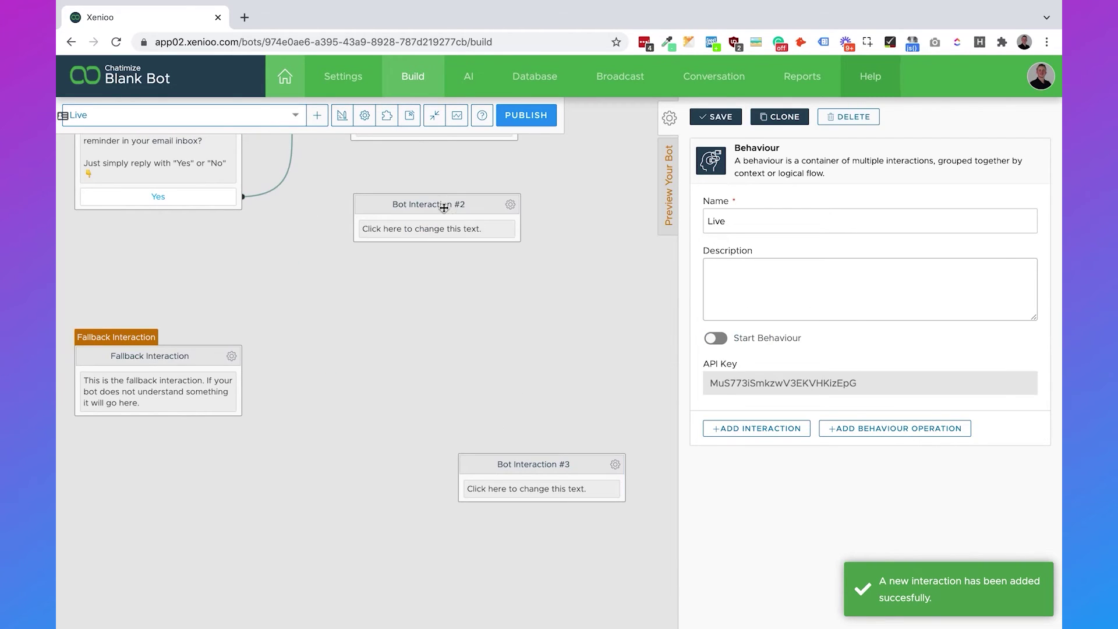
{"action": "left_click_drag", "start_coordinate": [552, 463], "coordinate": [448, 294]}
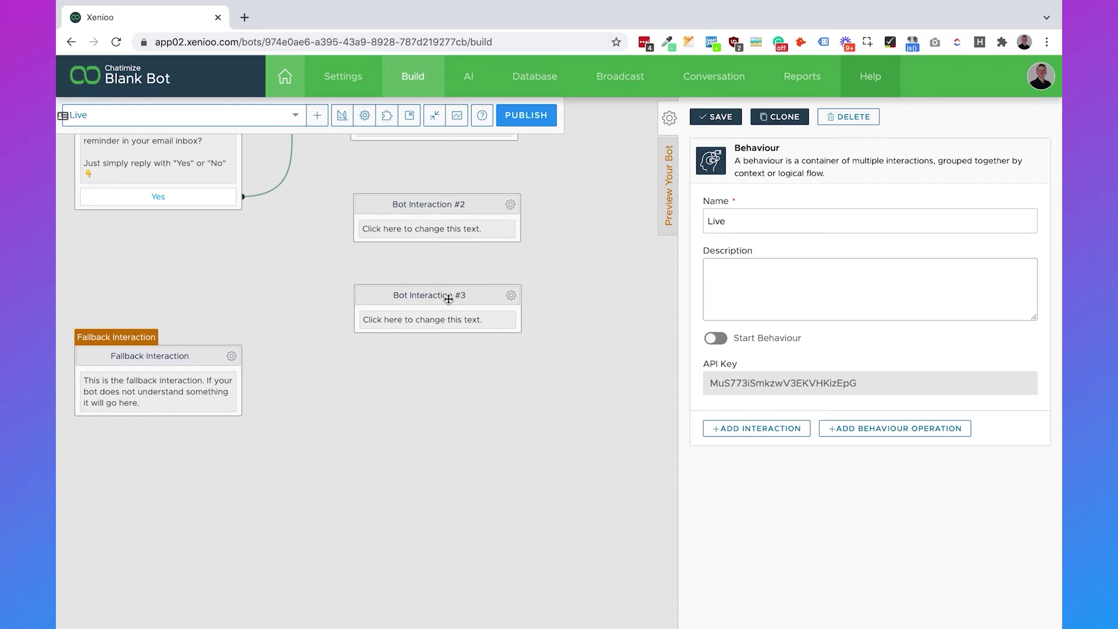
{"action": "left_click", "coordinate": [386, 117]}
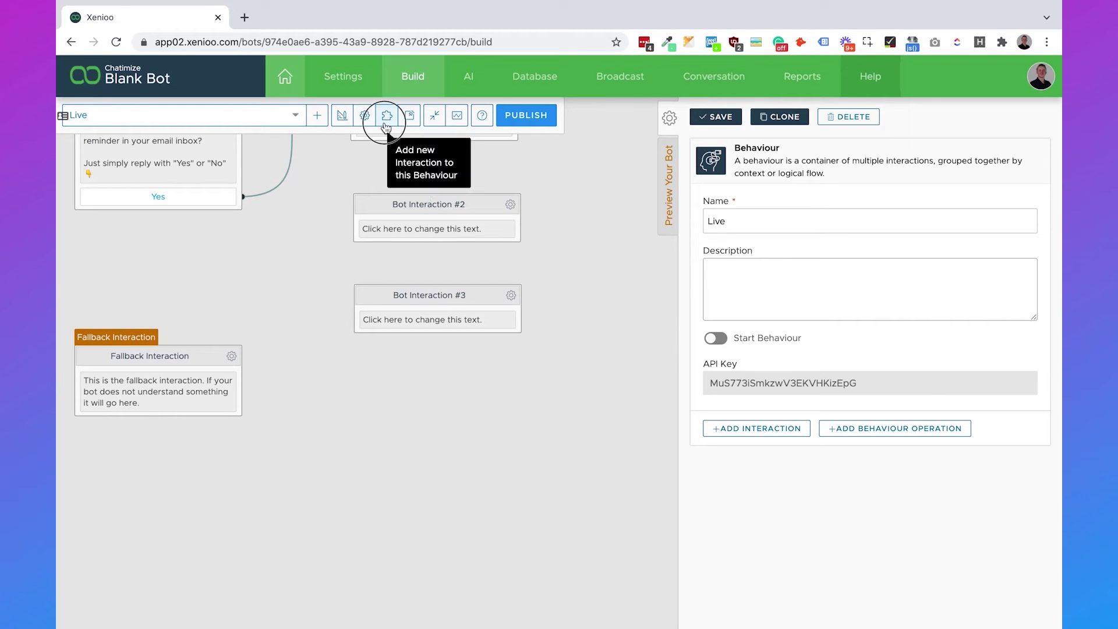
{"action": "left_click_drag", "start_coordinate": [624, 303], "coordinate": [474, 439]}
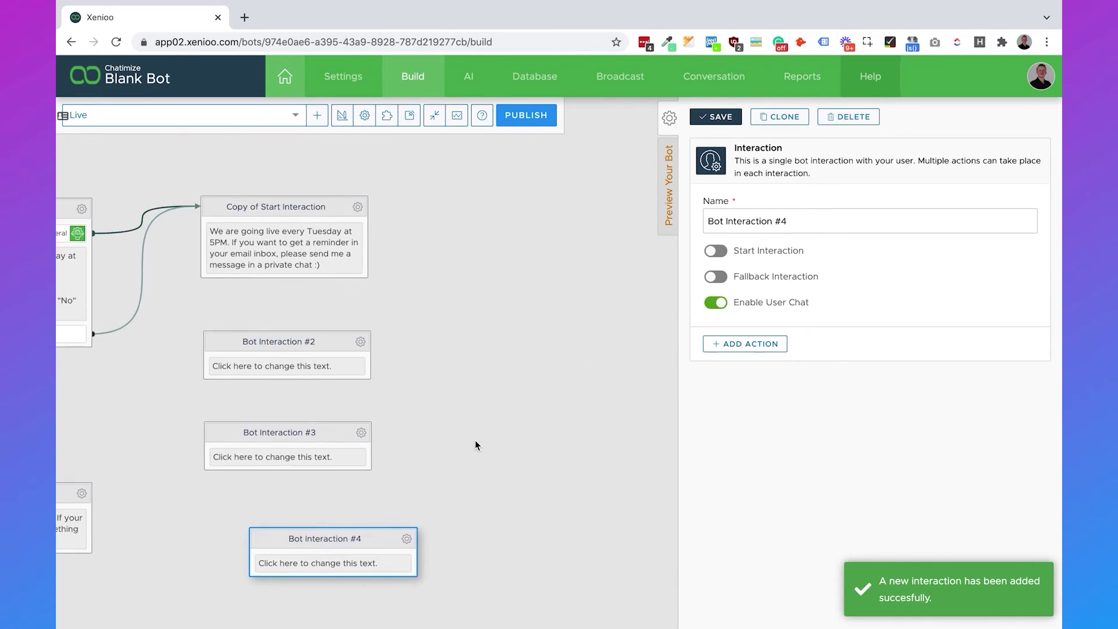
{"action": "left_click_drag", "start_coordinate": [327, 535], "coordinate": [537, 334]}
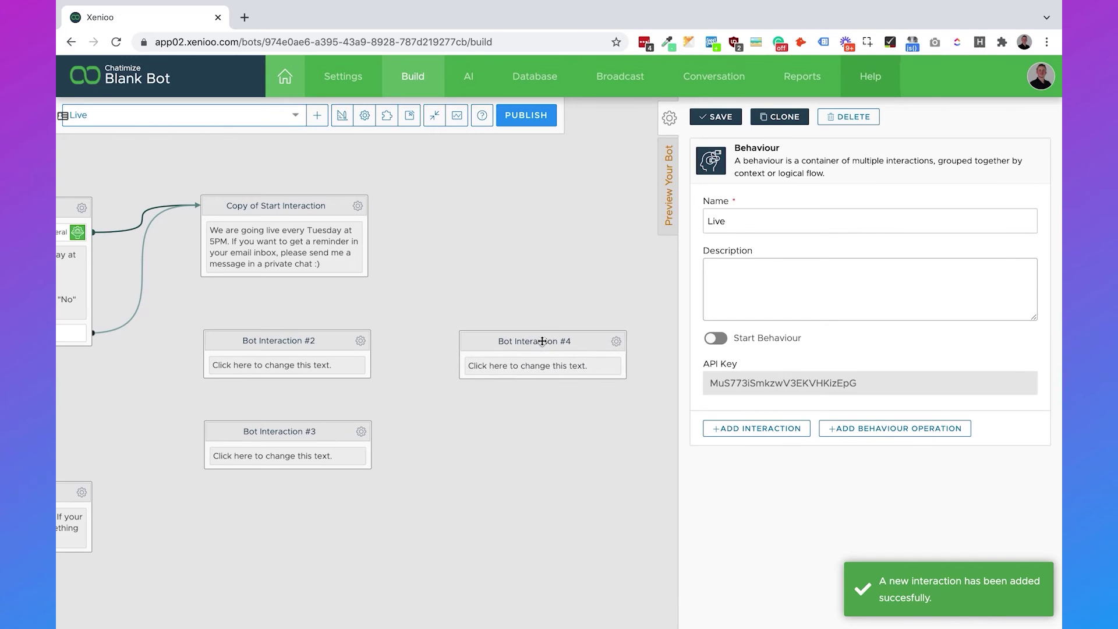
{"action": "left_click_drag", "start_coordinate": [456, 281], "coordinate": [572, 280]}
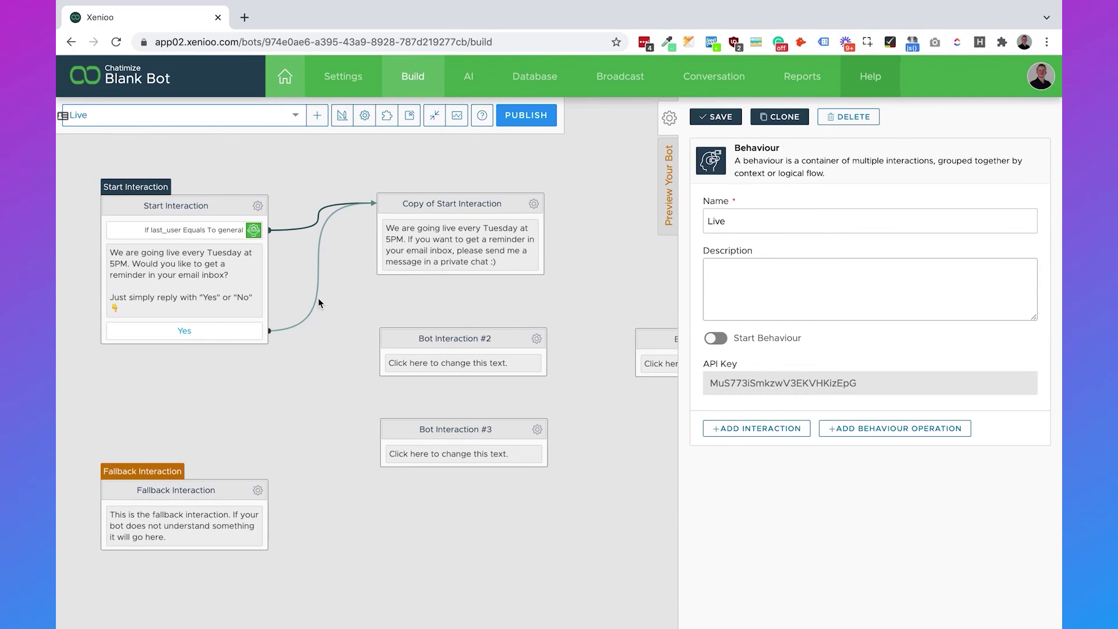
Redirect the Yes quick reply to Bot Interaction #2, save, and clone it.
{"action": "left_click", "coordinate": [231, 331]}
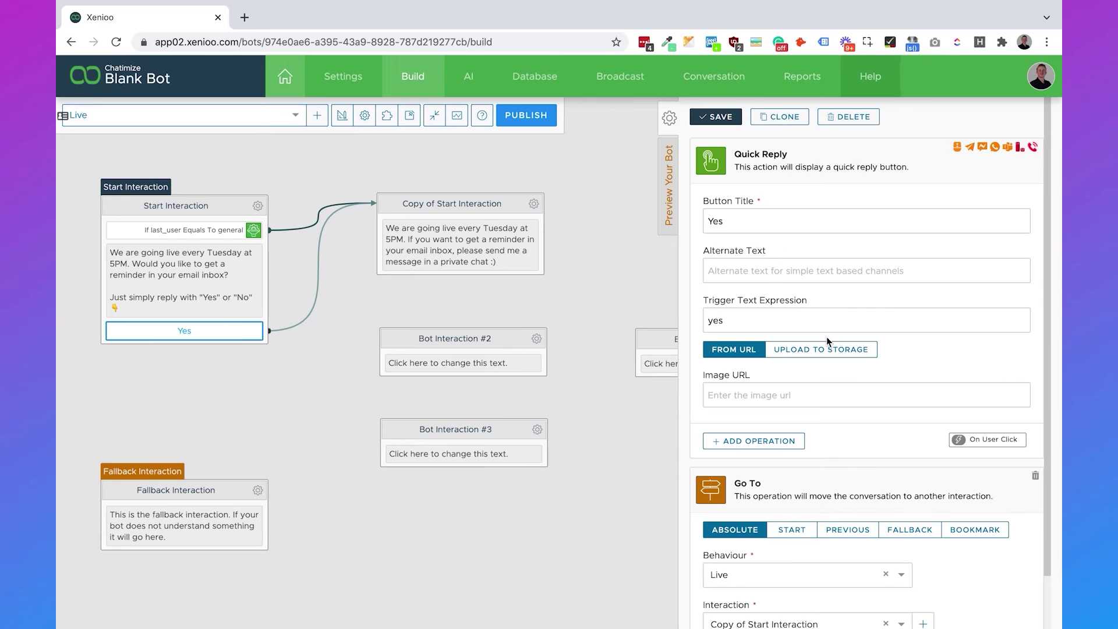
{"action": "double_click", "coordinate": [745, 325]}
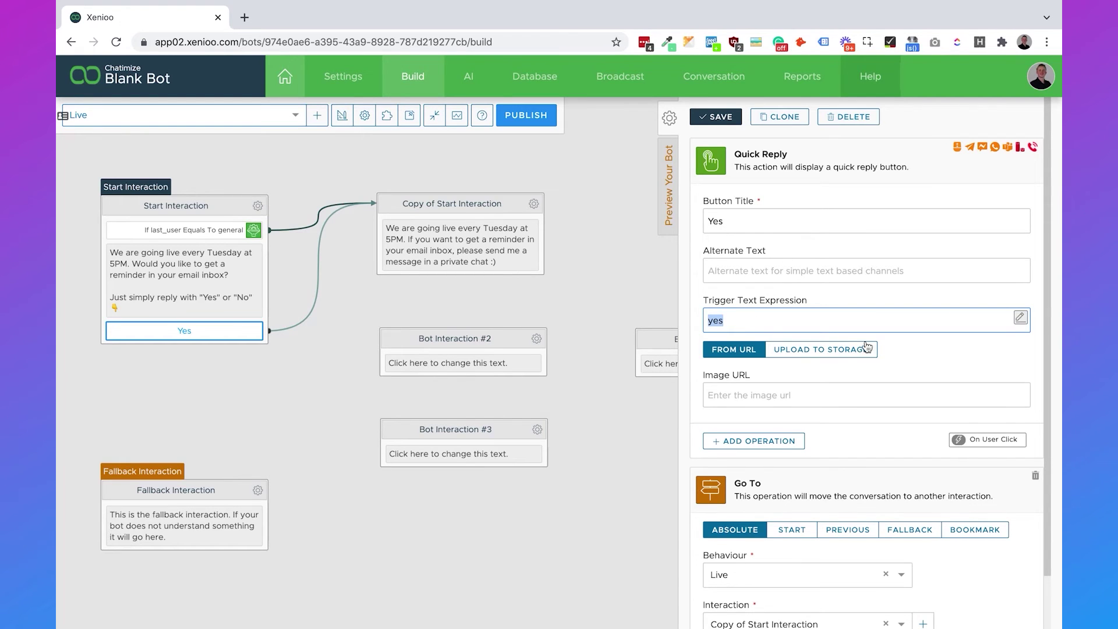
{"action": "scroll", "coordinate": [965, 343], "scroll_direction": "down", "scroll_amount": 1}
{"action": "left_click", "coordinate": [815, 566]}
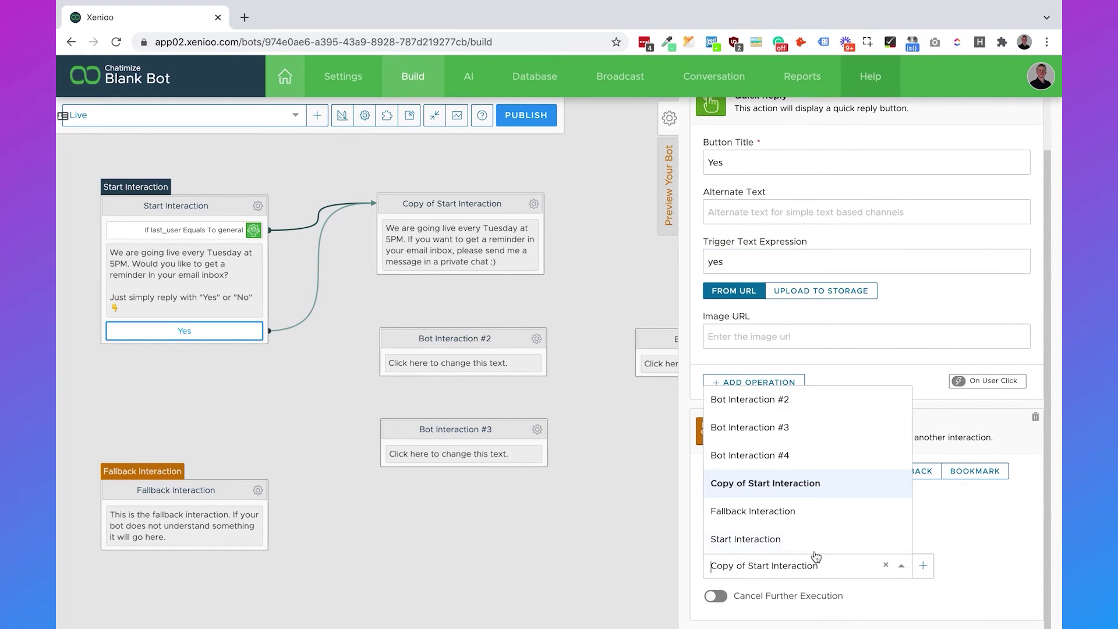
{"action": "left_click", "coordinate": [797, 406]}
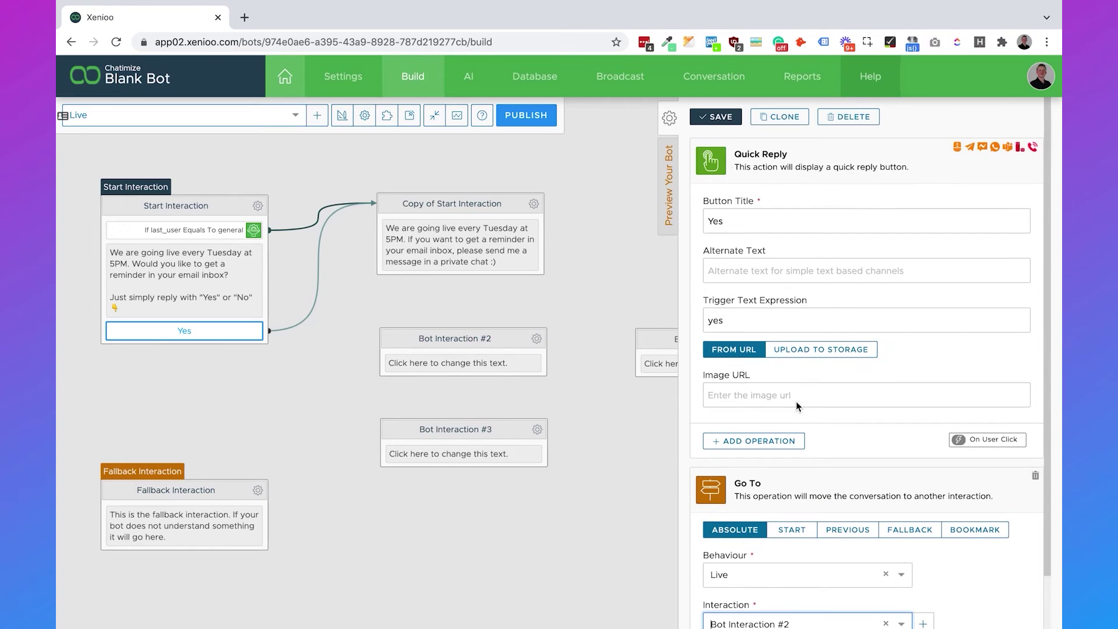
{"action": "left_click", "coordinate": [718, 115]}
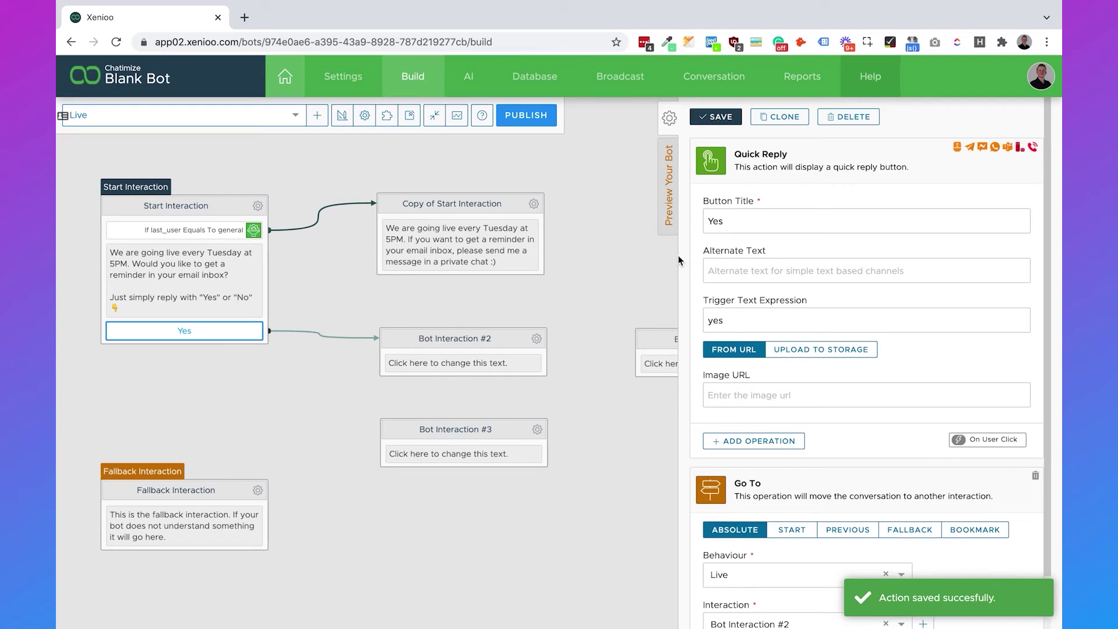
{"action": "left_click", "coordinate": [777, 118]}
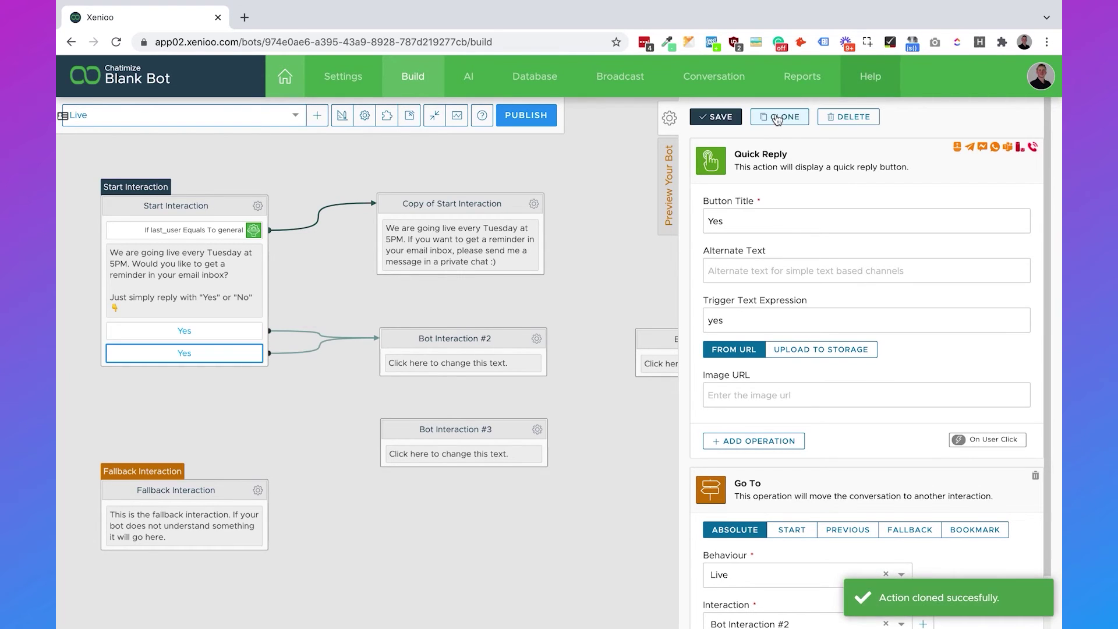
Turn the cloned reply into 'No' with trigger no, leading to Bot Interaction #3, and save.
{"action": "double_click", "coordinate": [716, 221]}
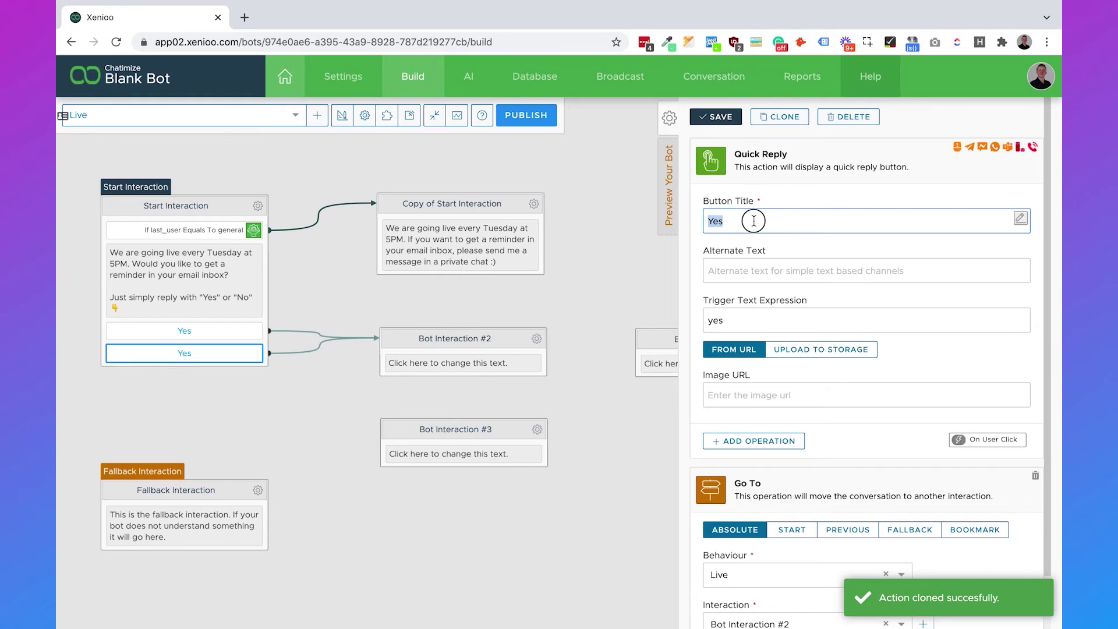
{"action": "type", "text": "No"}
{"action": "double_click", "coordinate": [761, 327]}
{"action": "type", "text": "no"}
{"action": "left_click", "coordinate": [960, 385]}
{"action": "scroll", "coordinate": [960, 385], "scroll_direction": "down", "scroll_amount": 1}
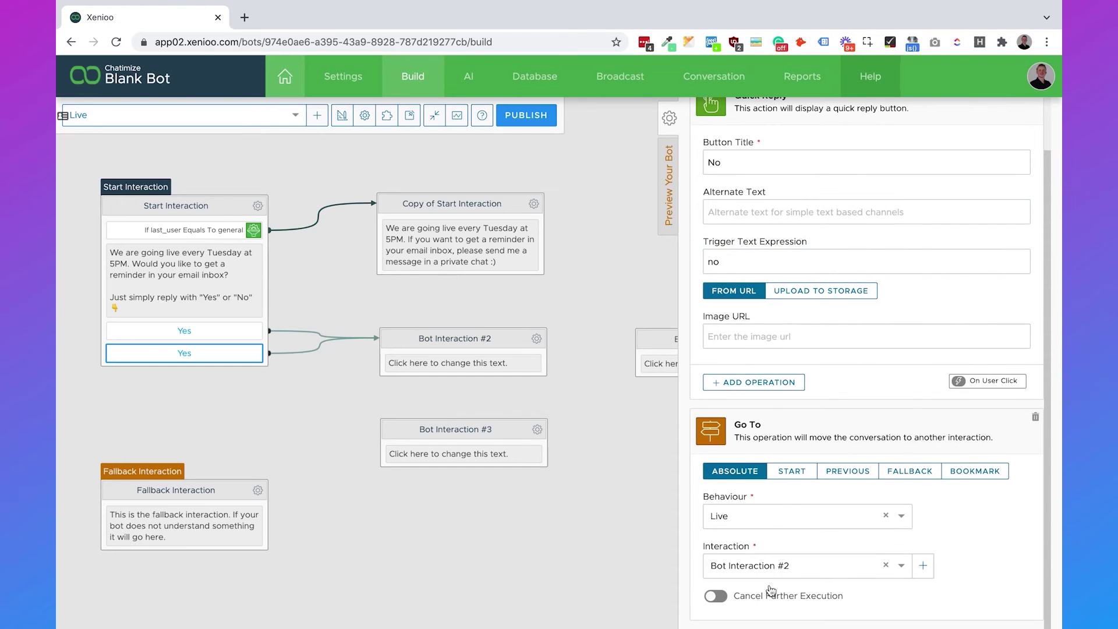
{"action": "left_click", "coordinate": [766, 566]}
{"action": "left_click", "coordinate": [777, 432]}
{"action": "scroll", "coordinate": [951, 539], "scroll_direction": "up", "scroll_amount": 1}
{"action": "left_click", "coordinate": [718, 117]}
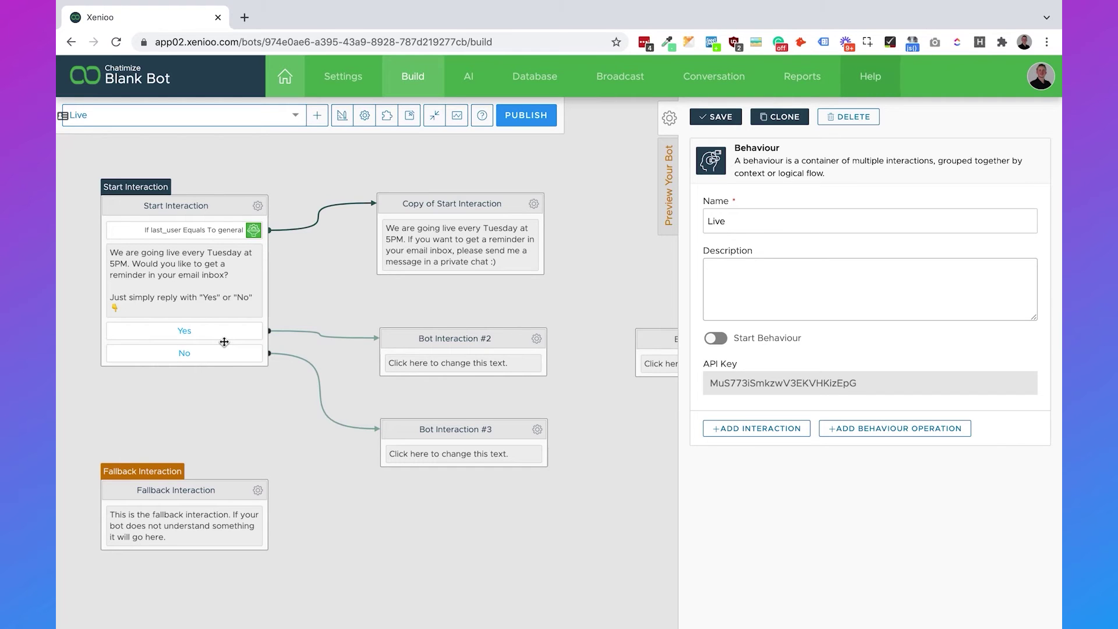
Extend the Yes reply's trigger expression to yes|yeah and save.
{"action": "left_click", "coordinate": [218, 331]}
{"action": "double_click", "coordinate": [757, 317]}
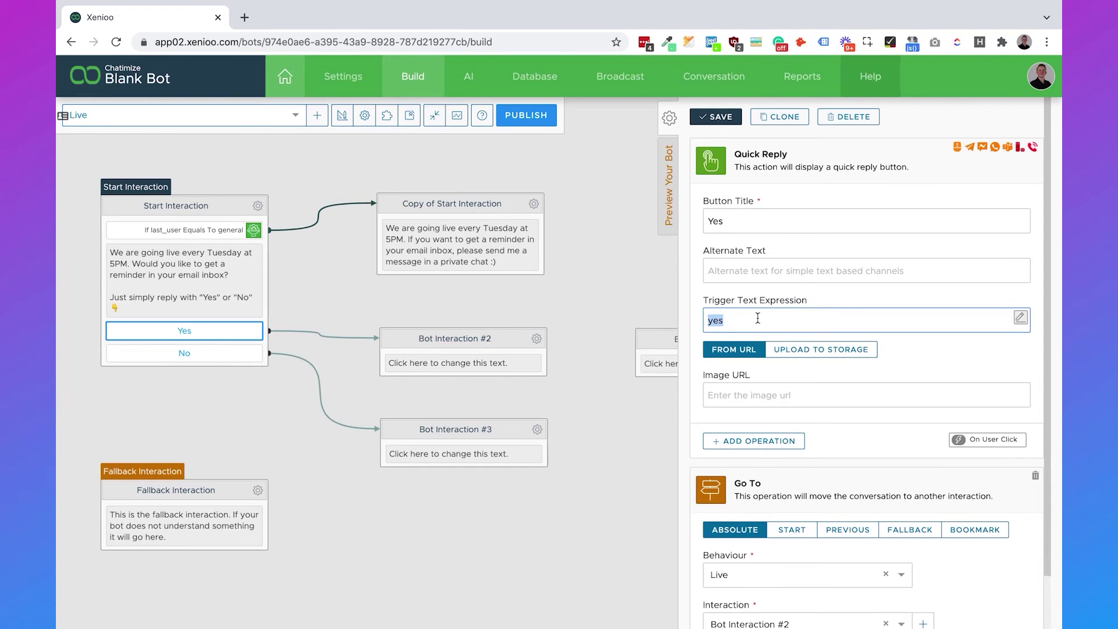
{"action": "left_click", "coordinate": [812, 300]}
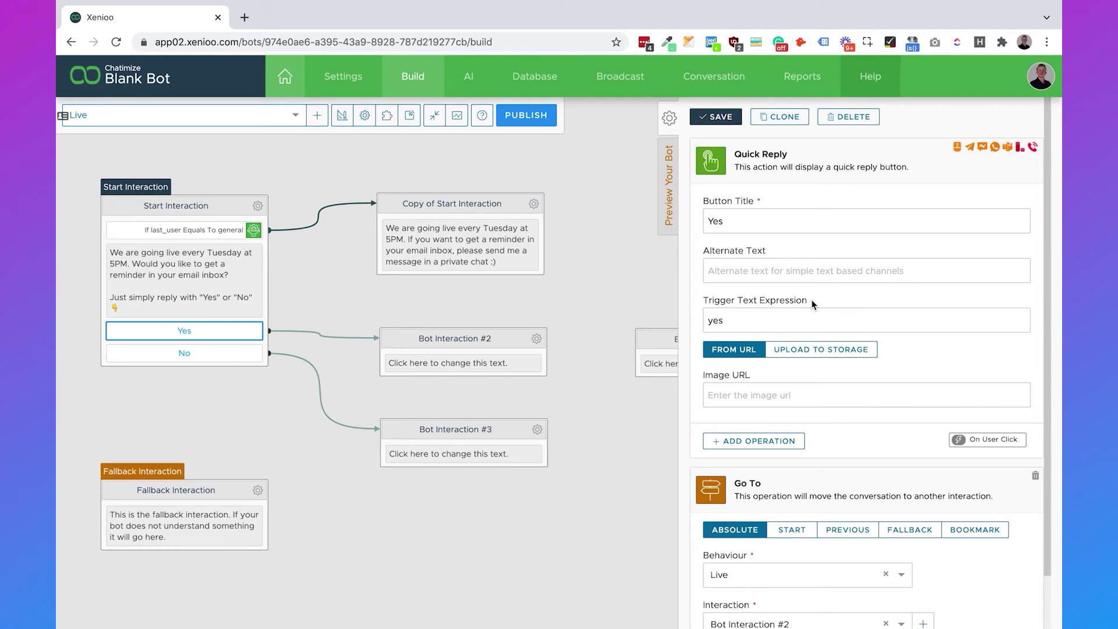
{"action": "left_click", "coordinate": [812, 318]}
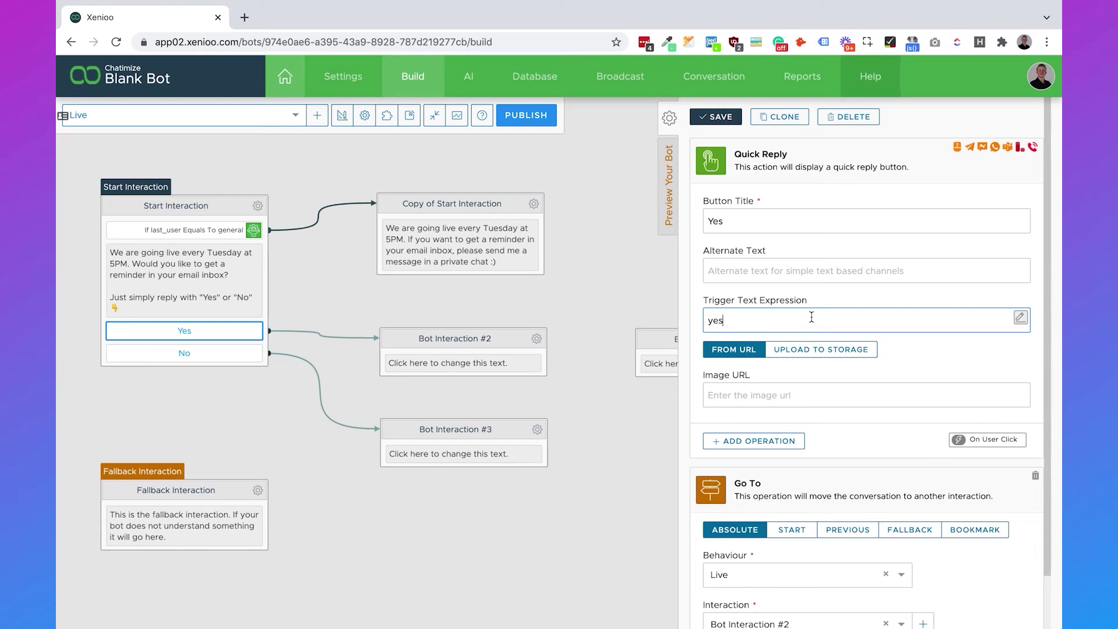
{"action": "type", "text": "|yeah"}
{"action": "left_click", "coordinate": [716, 117]}
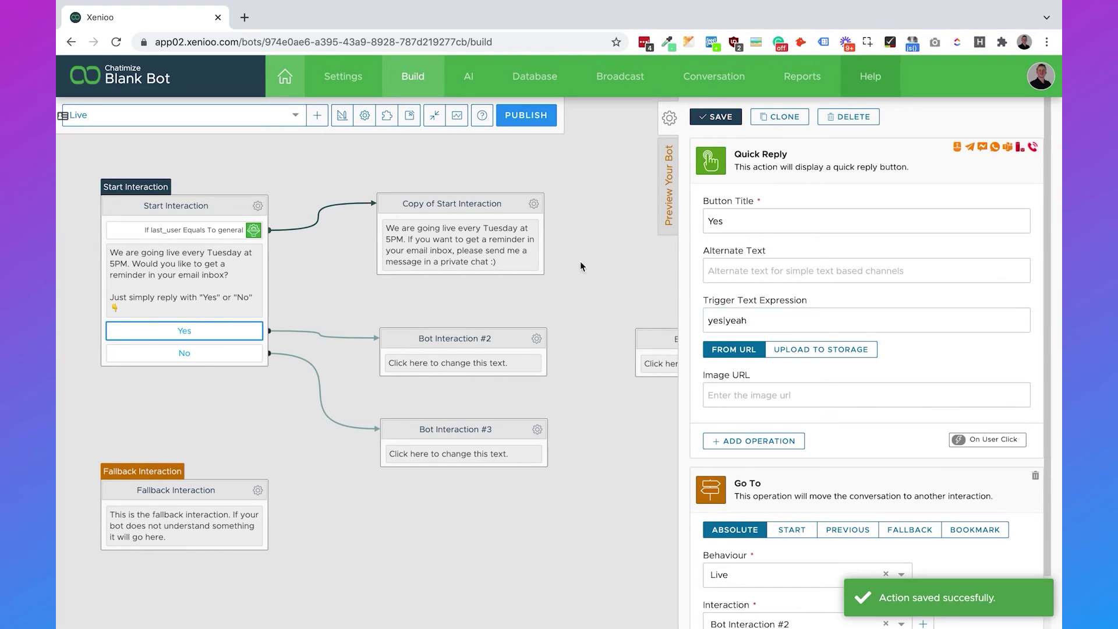
Set Bot Interaction #2's message to 'Awesome! What is your email?' and save.
{"action": "left_click", "coordinate": [433, 361]}
{"action": "left_click", "coordinate": [751, 285]}
{"action": "key", "text": "ctrl+a"}
{"action": "type", "text": "Awesome! What is your email?"}
{"action": "left_click", "coordinate": [706, 122]}
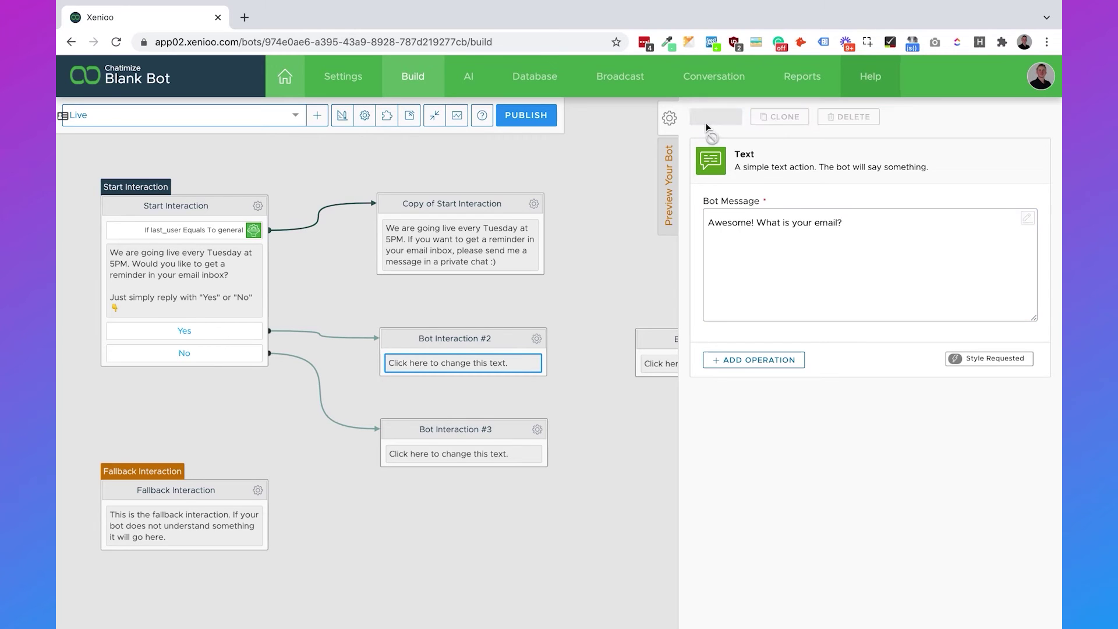
Add an EMail Address Input action to Bot Interaction #2.
{"action": "left_click", "coordinate": [537, 338]}
{"action": "left_click", "coordinate": [575, 410]}
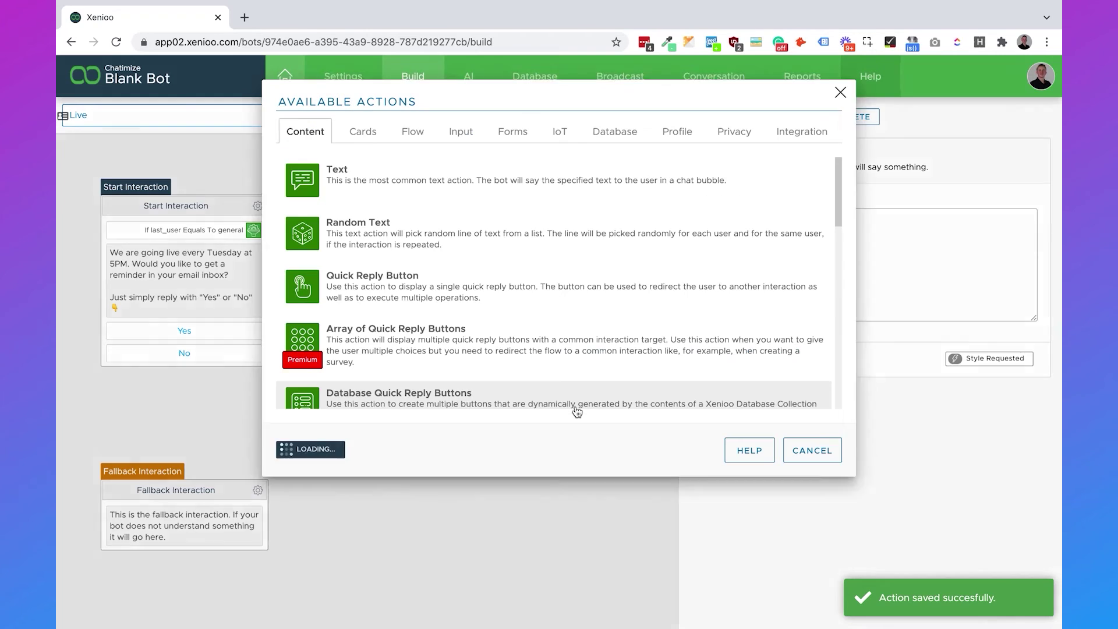
{"action": "left_click", "coordinate": [465, 134]}
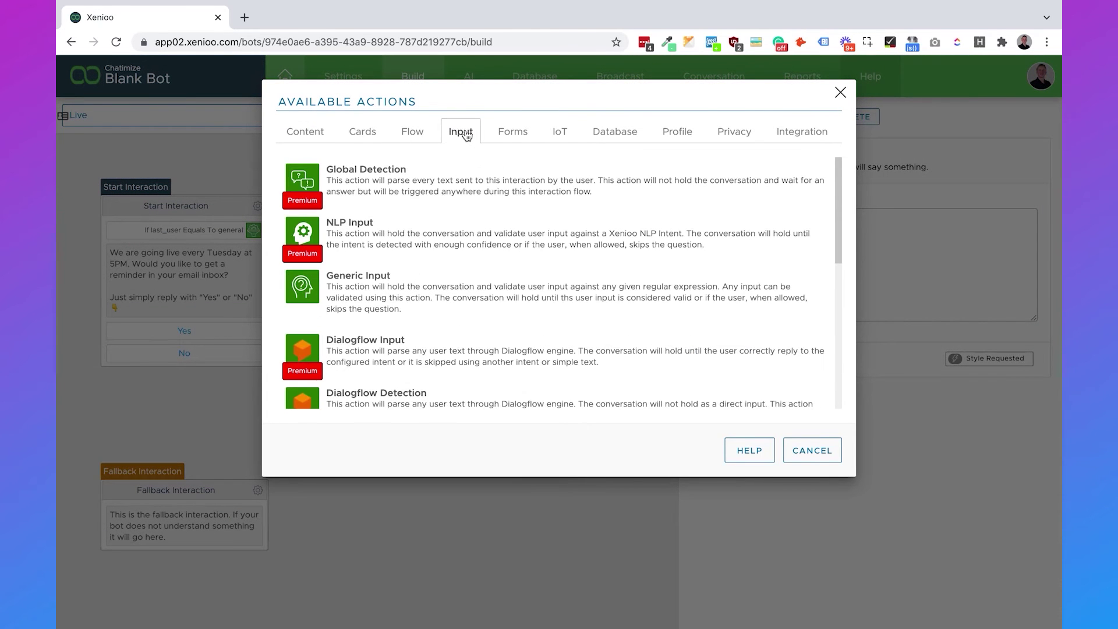
{"action": "scroll", "coordinate": [464, 243], "scroll_direction": "down", "scroll_amount": 6}
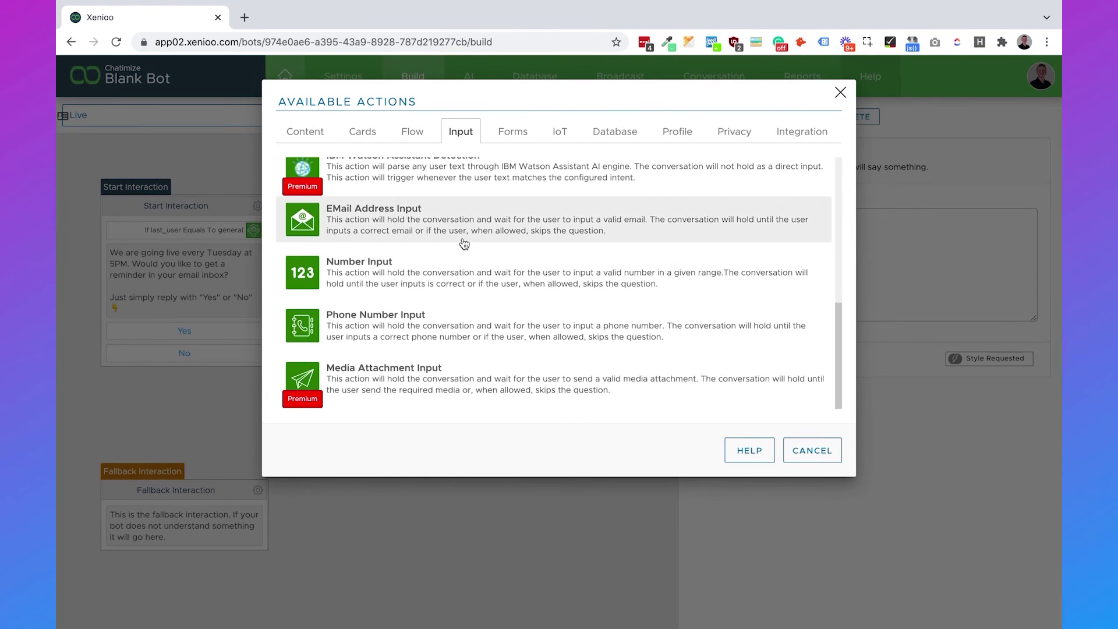
{"action": "left_click", "coordinate": [445, 228]}
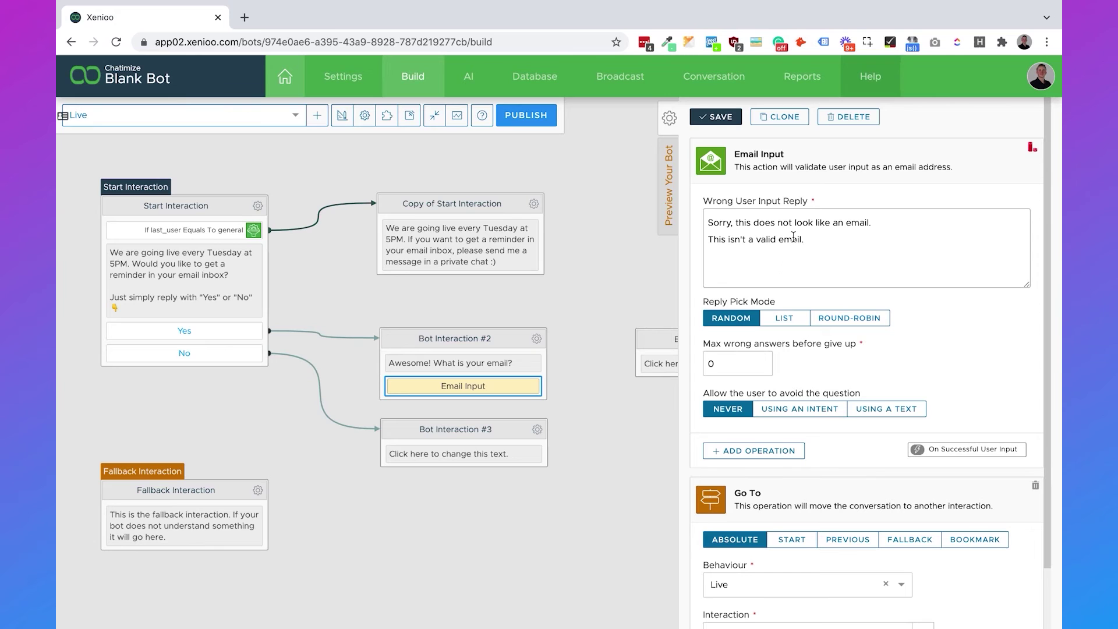
Send valid emails on to Bot Interaction #4 and save the email input.
{"action": "left_click_drag", "start_coordinate": [871, 222], "coordinate": [720, 222]}
{"action": "left_click", "coordinate": [929, 331]}
{"action": "scroll", "coordinate": [930, 331], "scroll_direction": "down", "scroll_amount": 1}
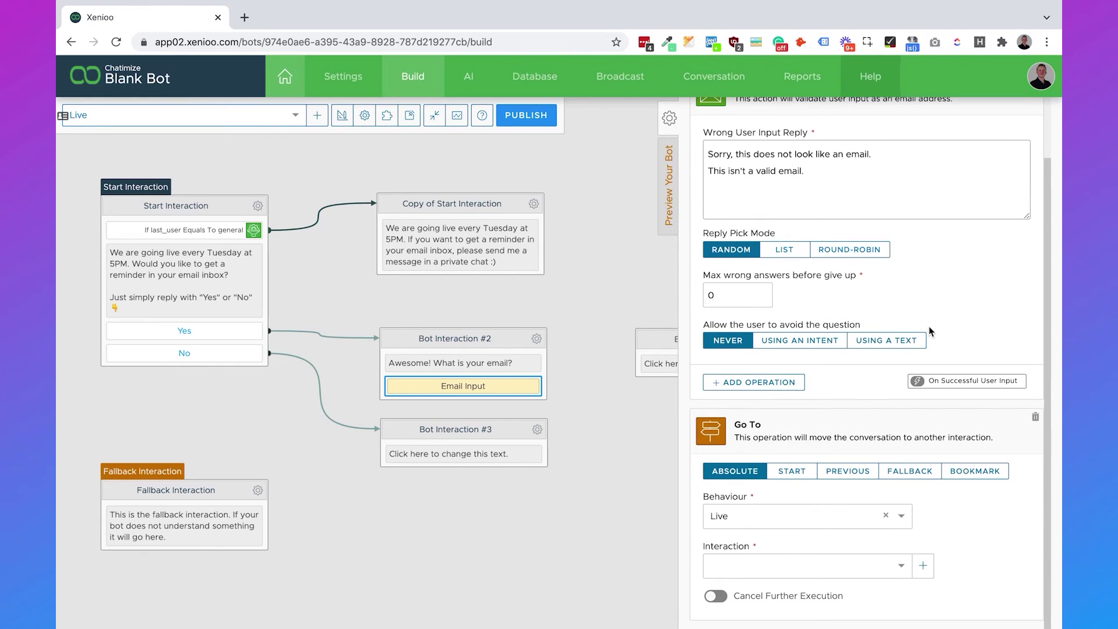
{"action": "left_click", "coordinate": [809, 563]}
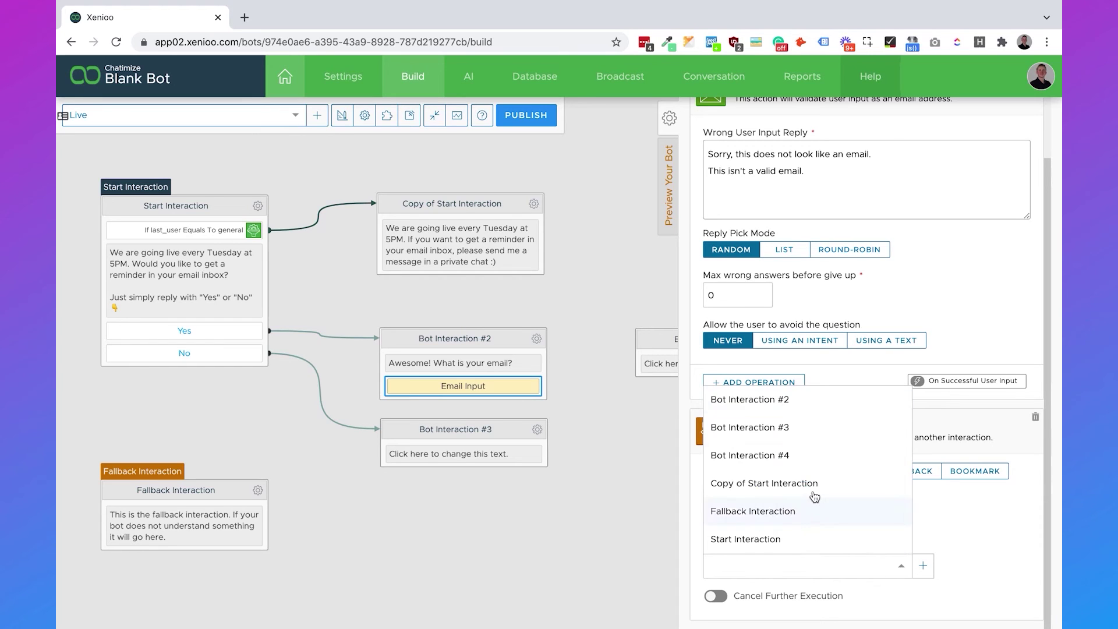
{"action": "left_click", "coordinate": [804, 455]}
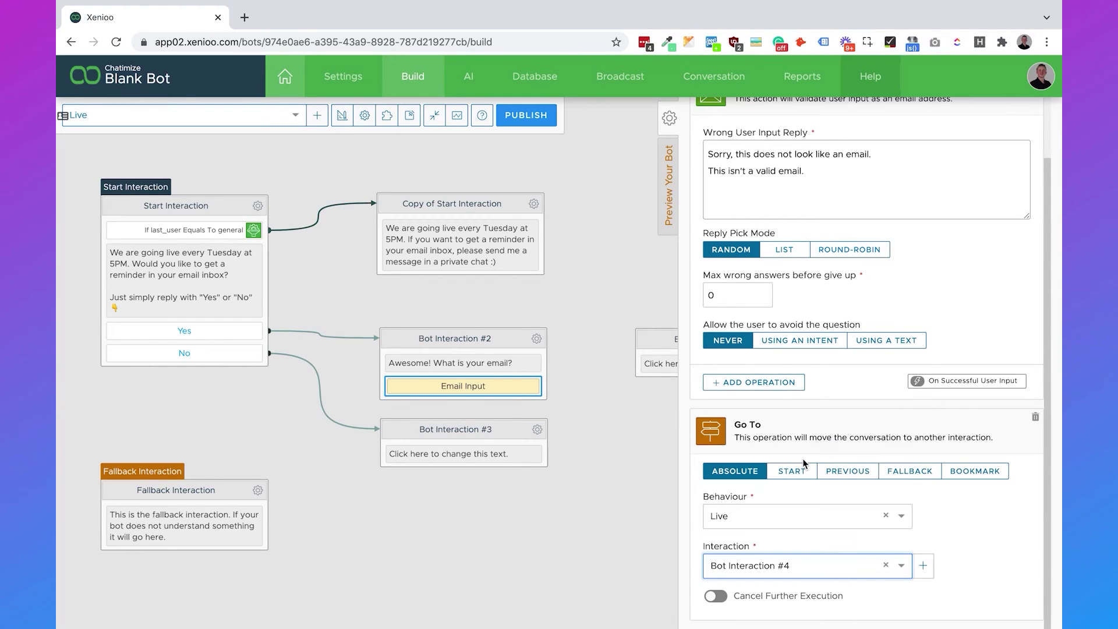
{"action": "scroll", "coordinate": [804, 463], "scroll_direction": "up", "scroll_amount": 1}
{"action": "left_click", "coordinate": [716, 118]}
{"action": "left_click_drag", "start_coordinate": [550, 415], "coordinate": [449, 412]}
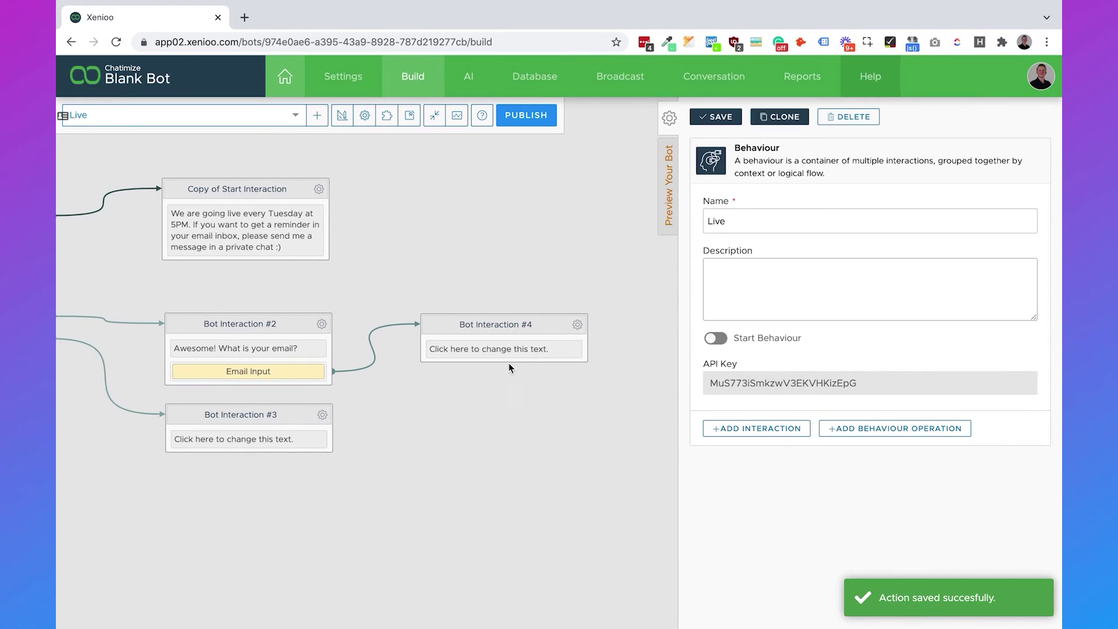
Write Bot Interaction #4's message: 'Thank you!' then 'We will send you a reminder once we go live'.
{"action": "left_click", "coordinate": [502, 354]}
{"action": "left_click", "coordinate": [762, 284]}
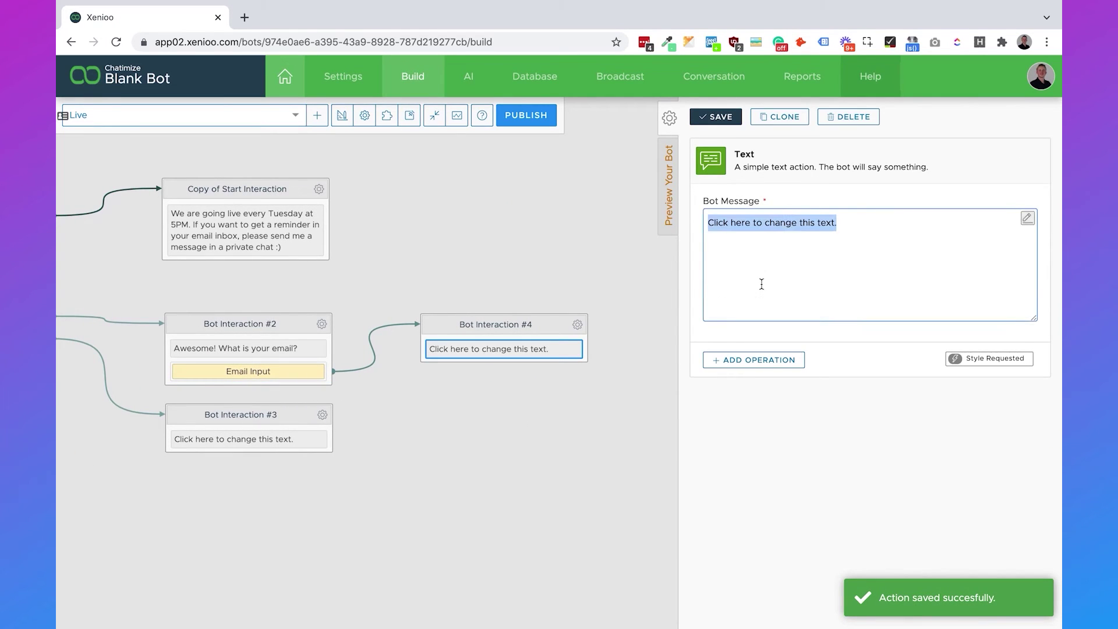
{"action": "type", "text": "Thank you!"}
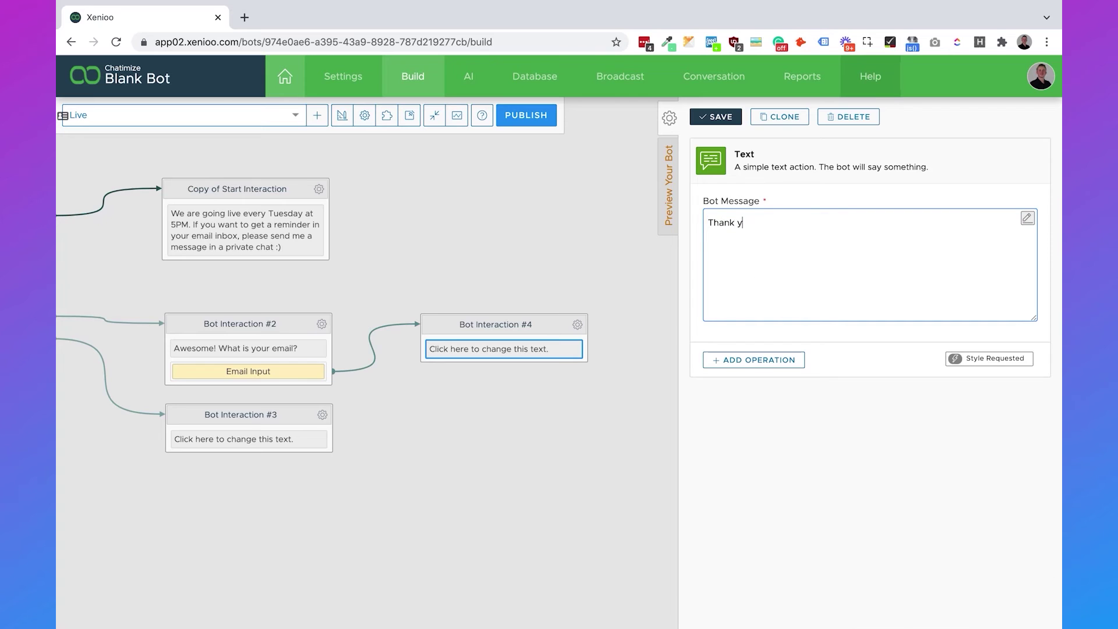
{"action": "key", "text": "Return"}
{"action": "key", "text": "Return"}
{"action": "type", "text": "We will send you a "}
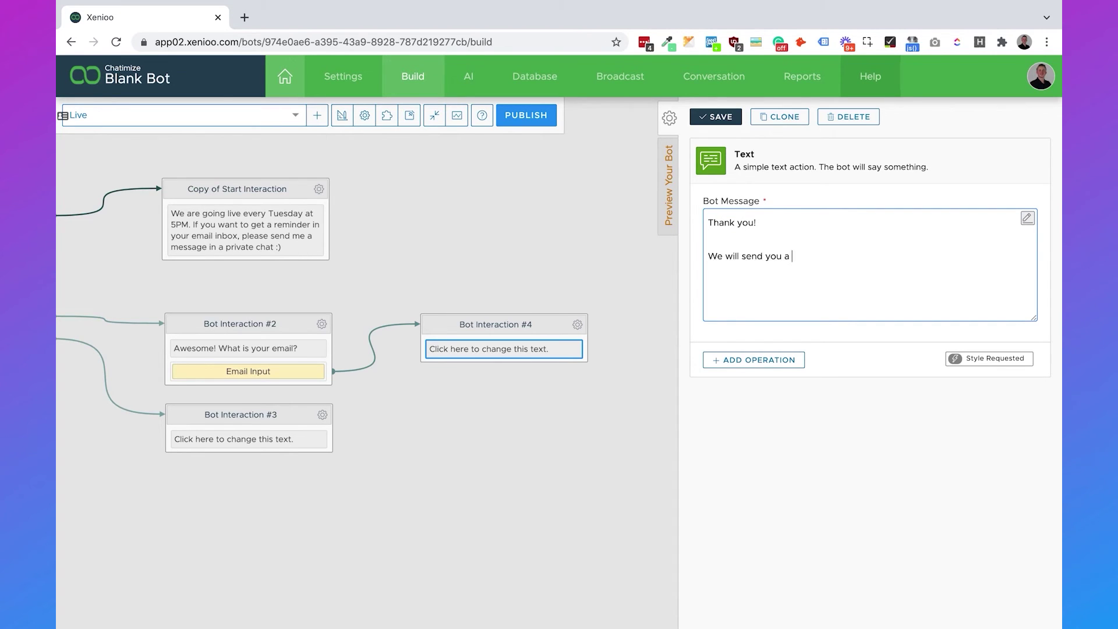
{"action": "type", "text": "reminder once we go live"}
Append a 💪 emoji after 'live' and save the message.
{"action": "right_click", "coordinate": [913, 267]}
{"action": "left_click", "coordinate": [886, 277]}
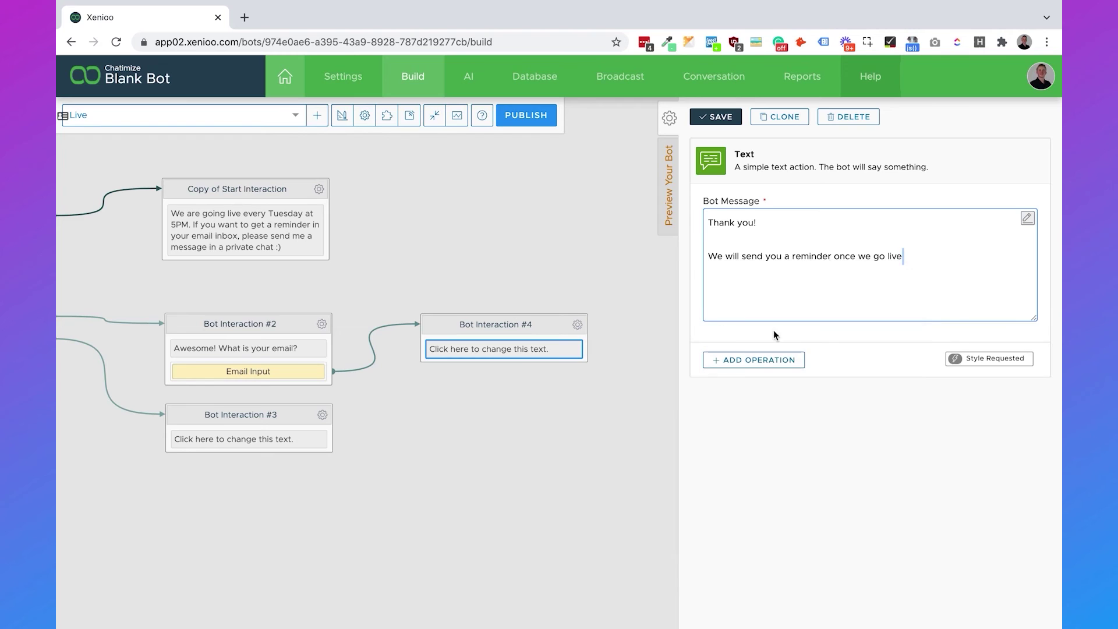
{"action": "left_click", "coordinate": [841, 327]}
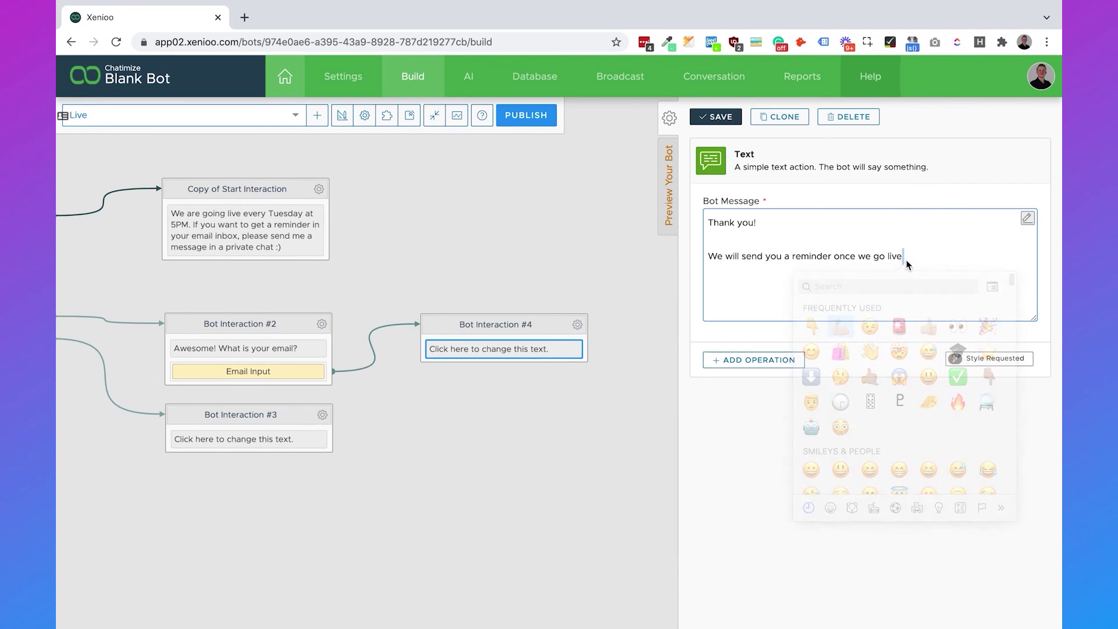
{"action": "left_click", "coordinate": [717, 116]}
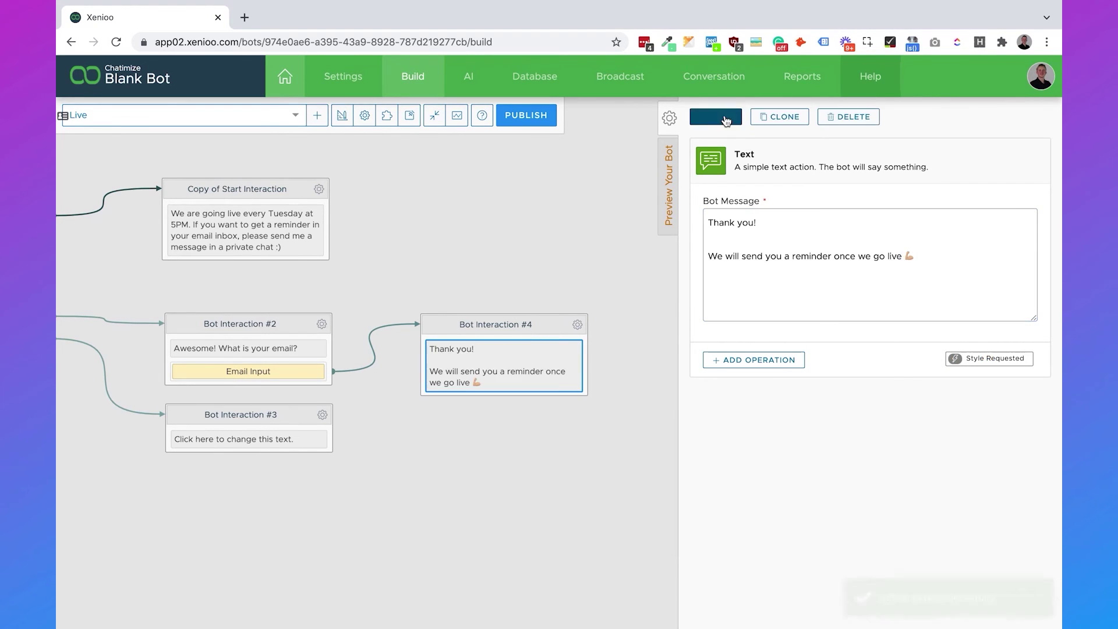
{"action": "left_click", "coordinate": [353, 263]}
{"action": "left_click_drag", "start_coordinate": [353, 261], "coordinate": [664, 261]}
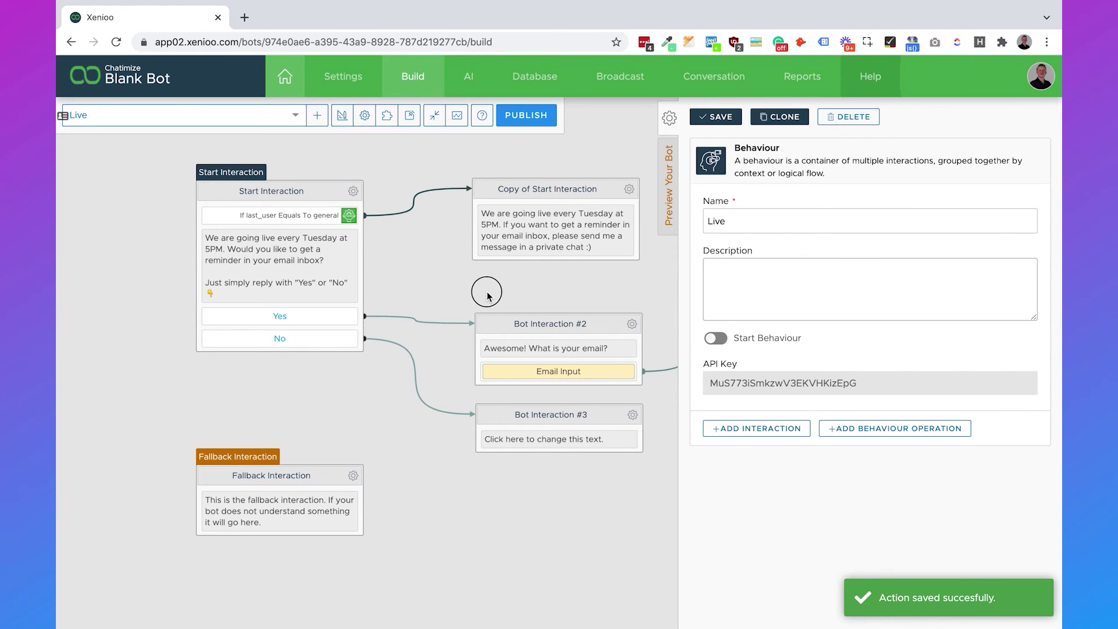
Change Bot Interaction #3's reply to 'No worries, it's not for everyone.' plus a smiling emoji, and save.
{"action": "left_click_drag", "start_coordinate": [486, 292], "coordinate": [369, 293]}
{"action": "left_click", "coordinate": [438, 441]}
{"action": "triple_click", "coordinate": [819, 259]}
{"action": "type", "text": "No worries, it'"}
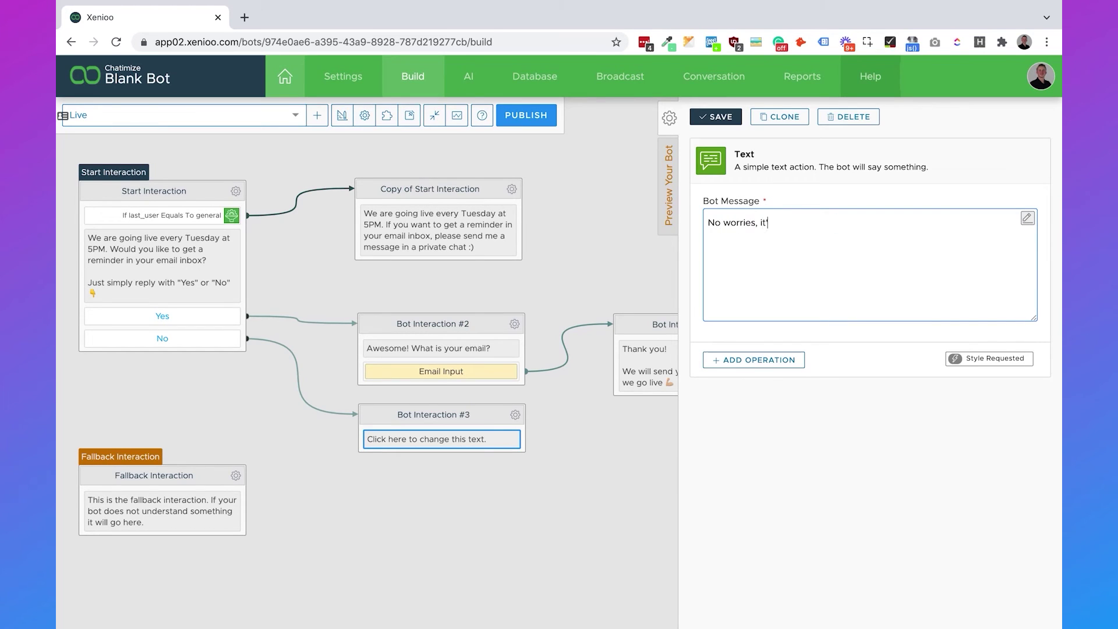
{"action": "type", "text": "s not for everyone."}
{"action": "right_click", "coordinate": [880, 226]}
{"action": "left_click", "coordinate": [855, 232]}
{"action": "left_click", "coordinate": [759, 318]}
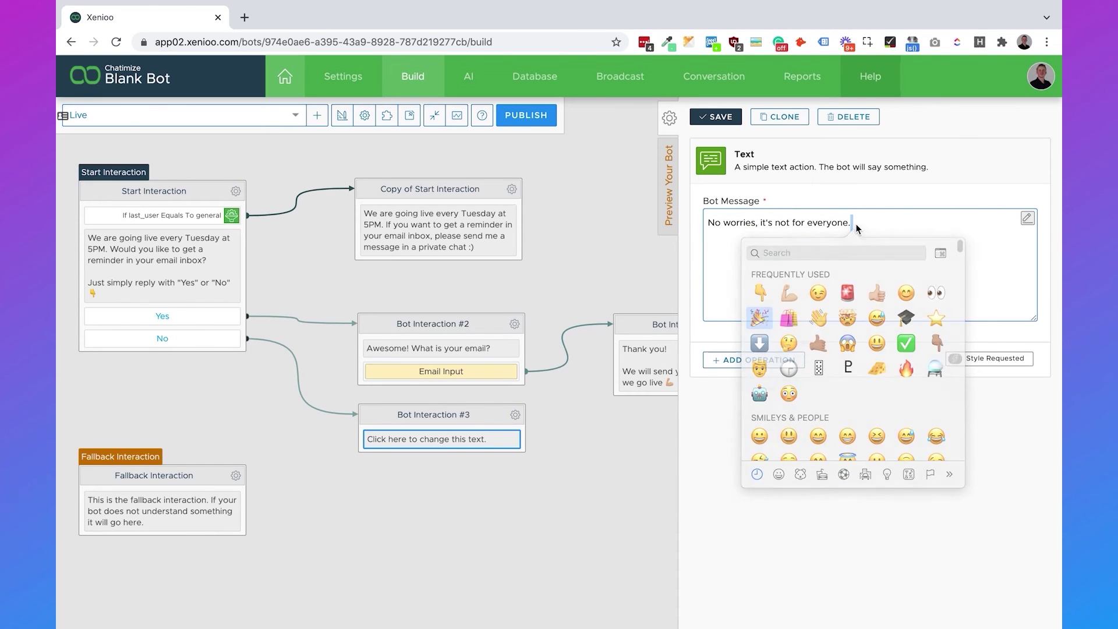
{"action": "left_click", "coordinate": [722, 117]}
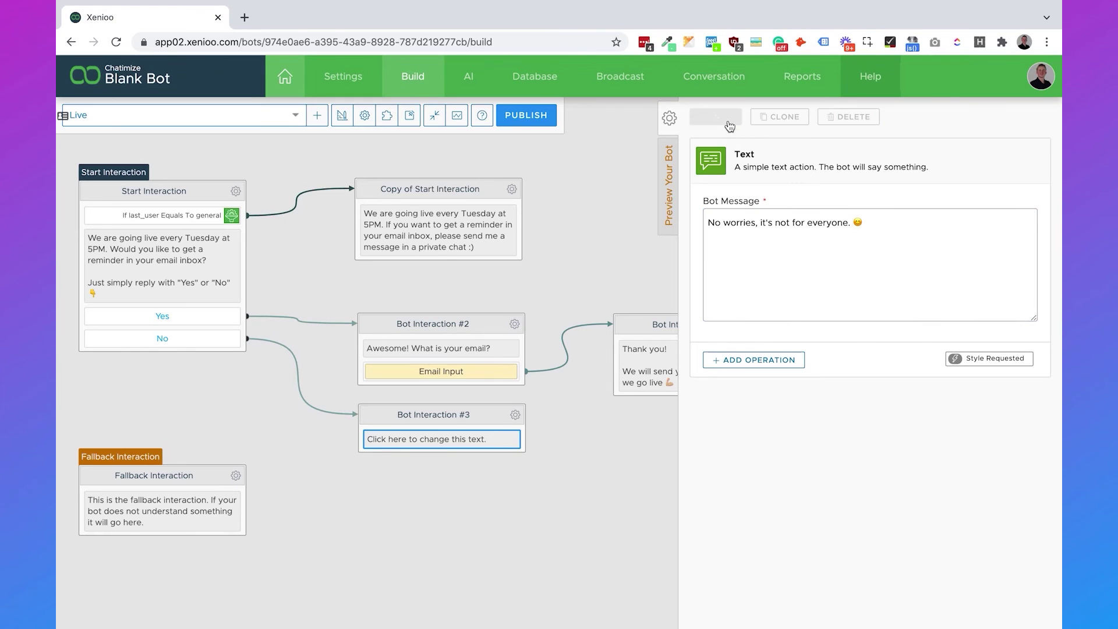
{"action": "left_click", "coordinate": [582, 425]}
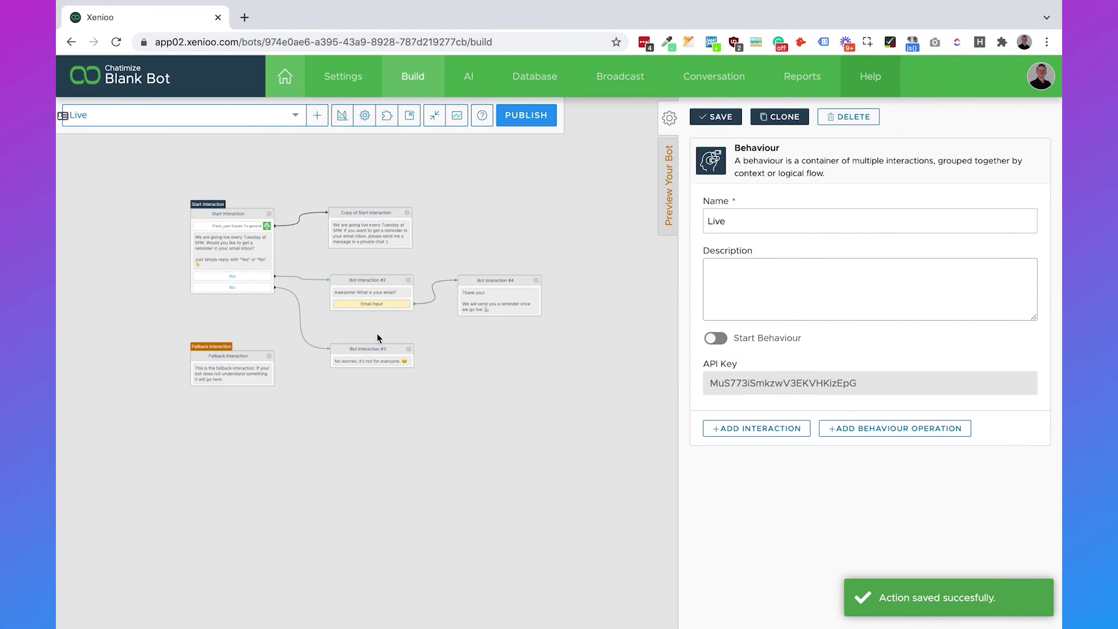
Hide the behaviour settings panel and pan the Live flow to show Bot Interactions #2–#4.
{"action": "scroll", "coordinate": [289, 316], "scroll_direction": "up", "scroll_amount": 5}
{"action": "left_click_drag", "start_coordinate": [243, 259], "coordinate": [449, 291]}
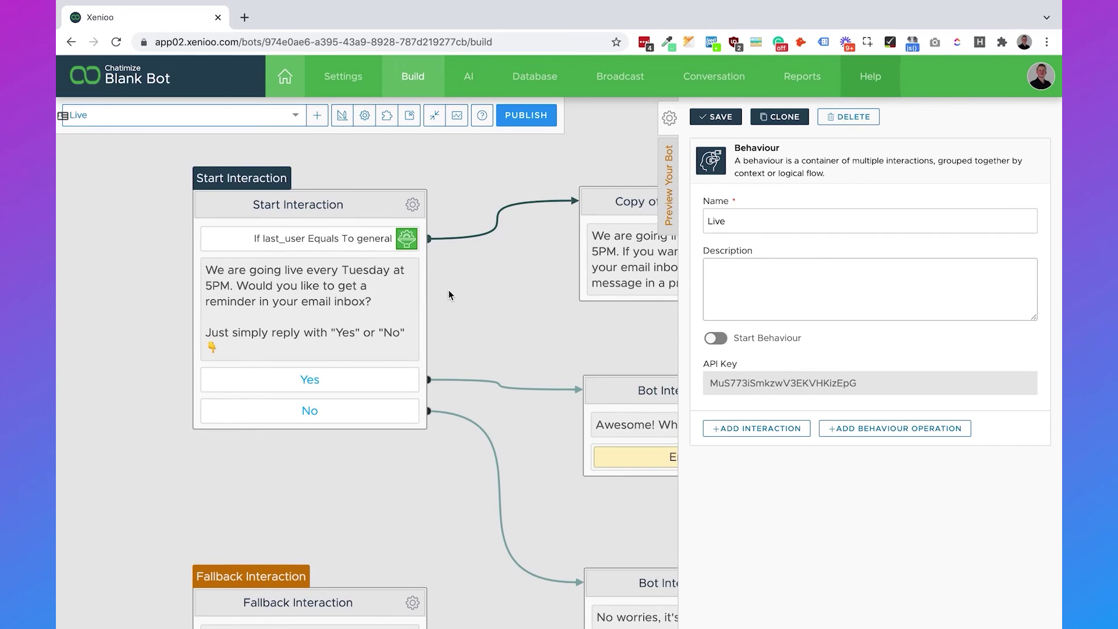
{"action": "left_click", "coordinate": [669, 118]}
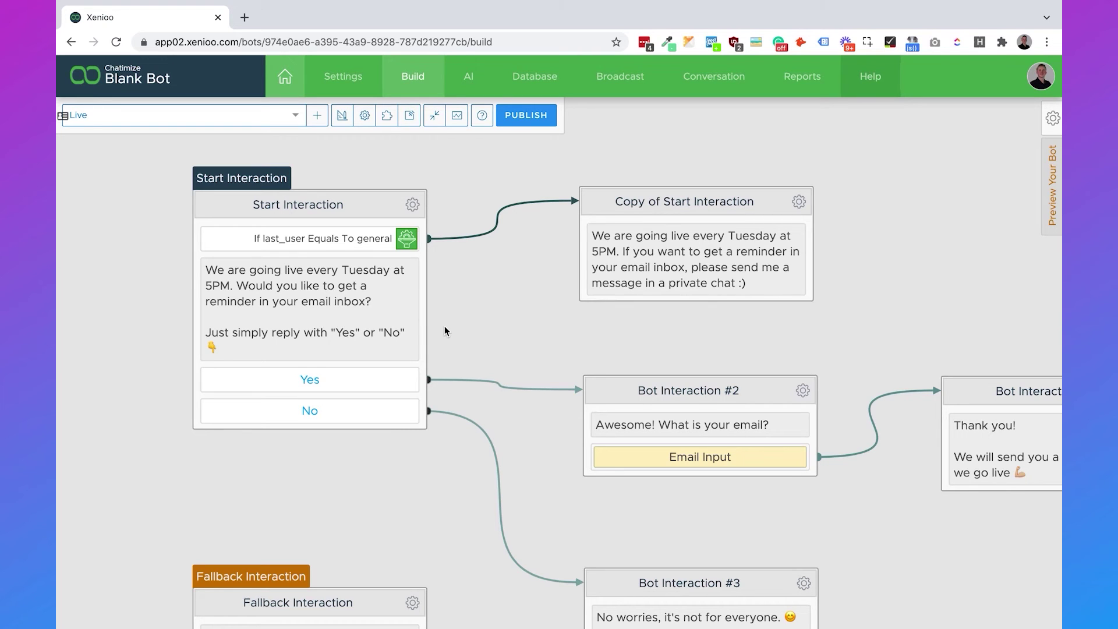
{"action": "left_click_drag", "start_coordinate": [519, 336], "coordinate": [441, 252]}
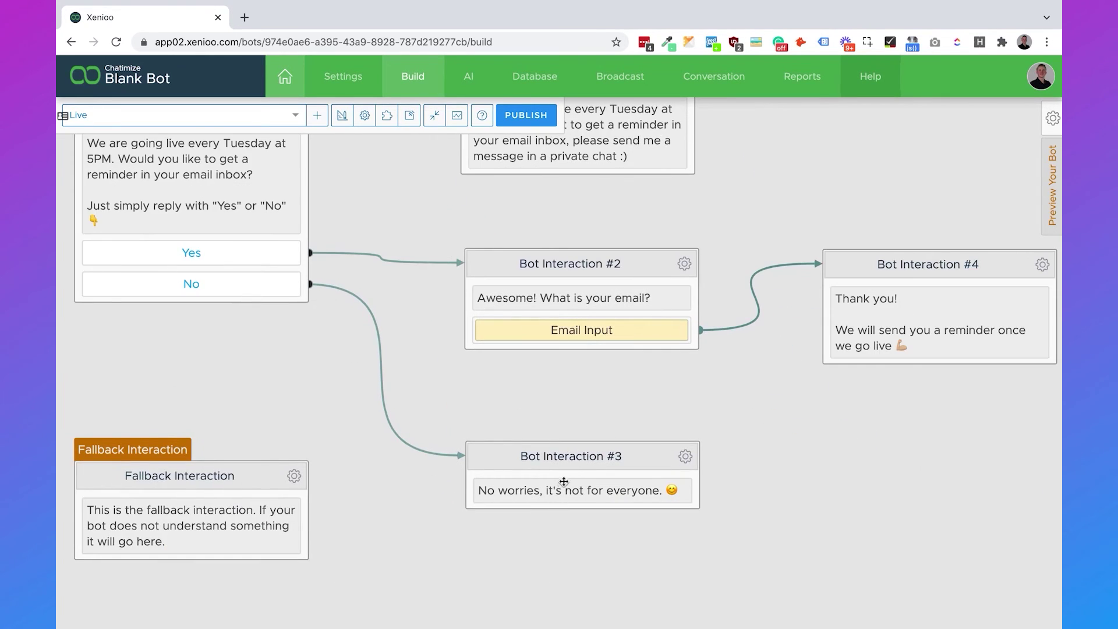
{"action": "left_click_drag", "start_coordinate": [677, 401], "coordinate": [585, 409]}
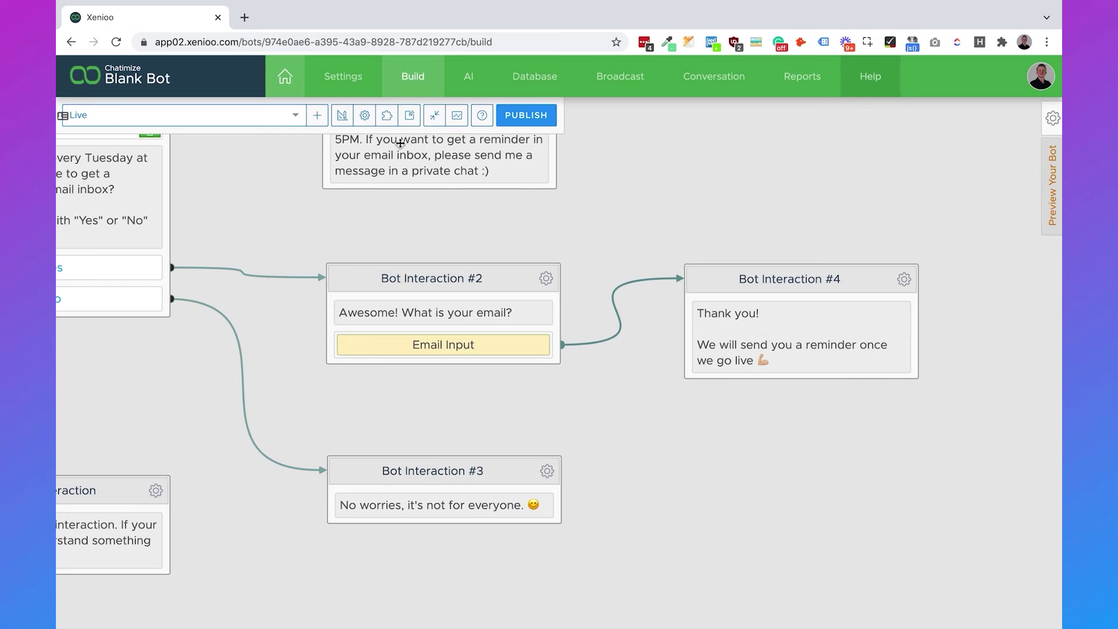
Add a global Text Parse bot operation with the trigger expression 'live'.
{"action": "left_click", "coordinate": [344, 120]}
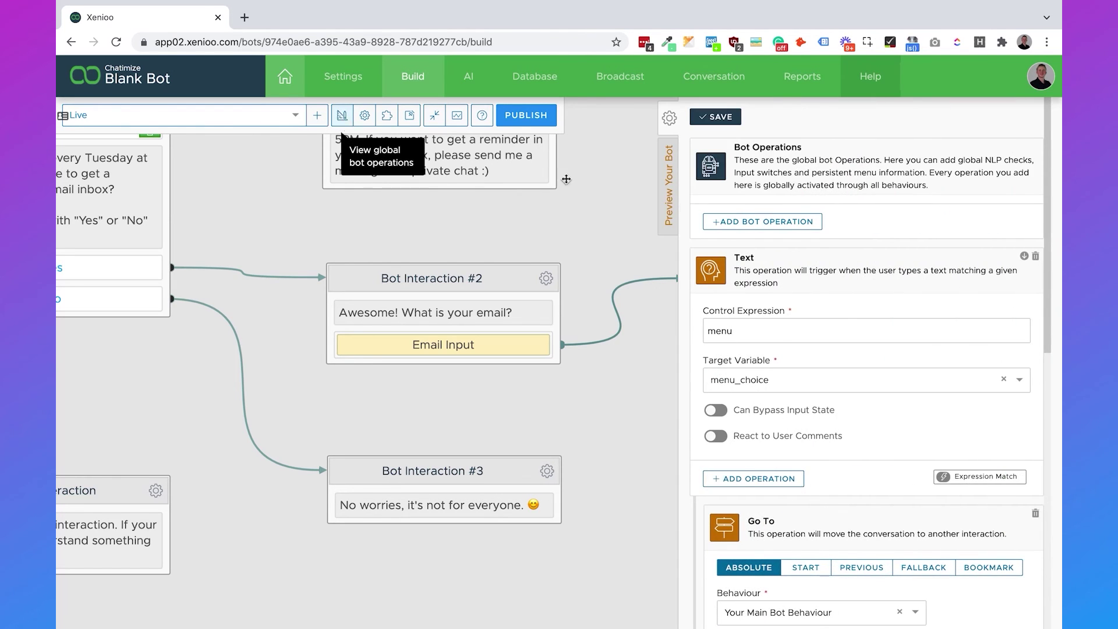
{"action": "left_click", "coordinate": [760, 221]}
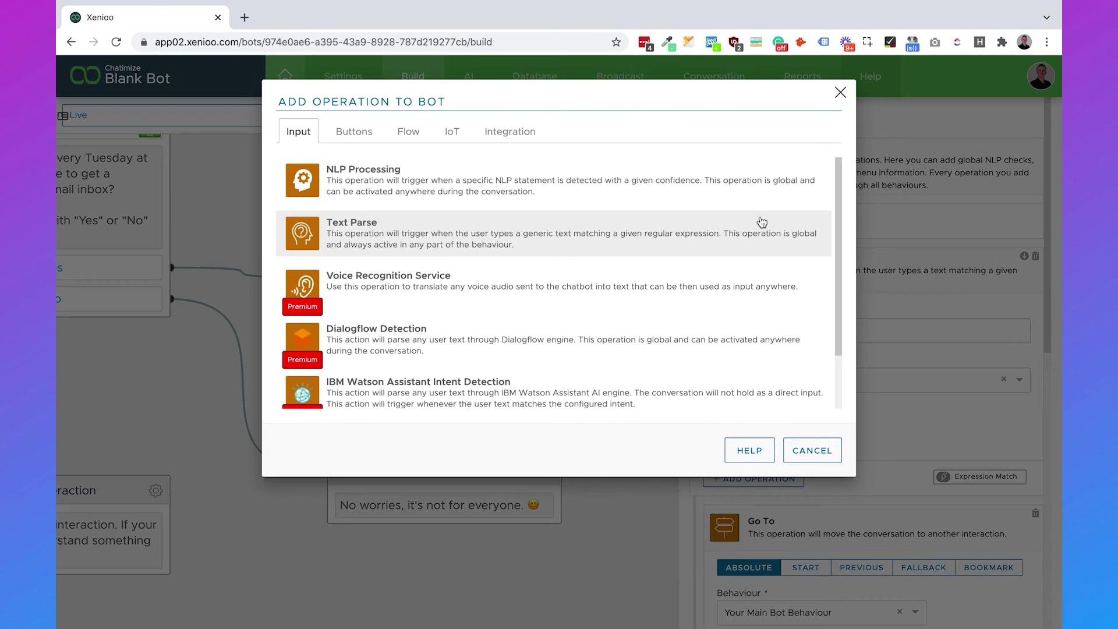
{"action": "left_click", "coordinate": [641, 245]}
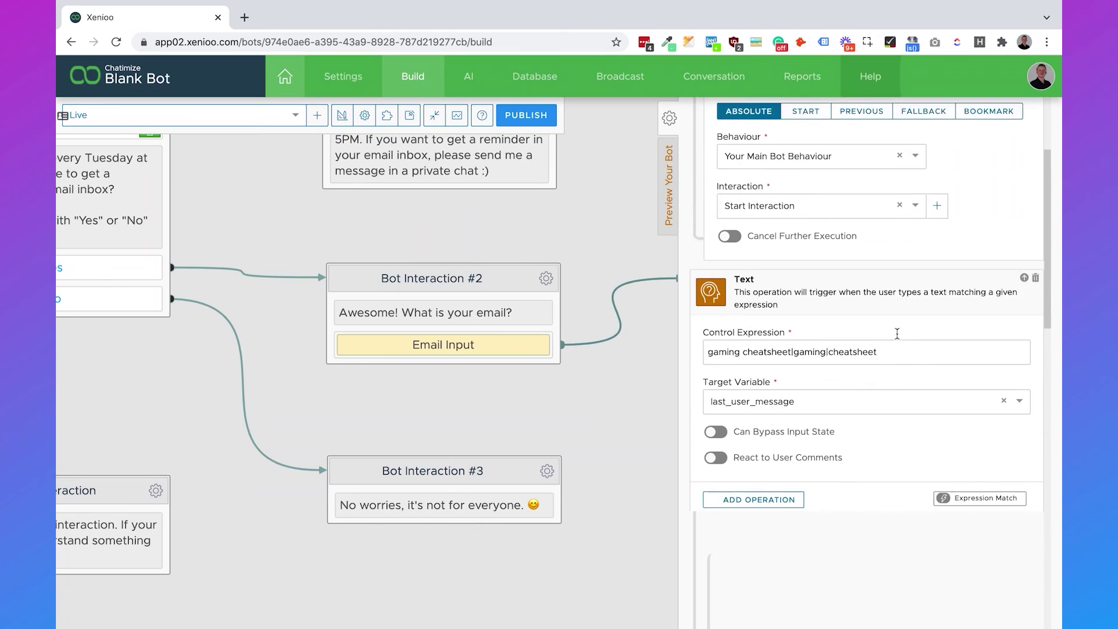
{"action": "left_click", "coordinate": [872, 326]}
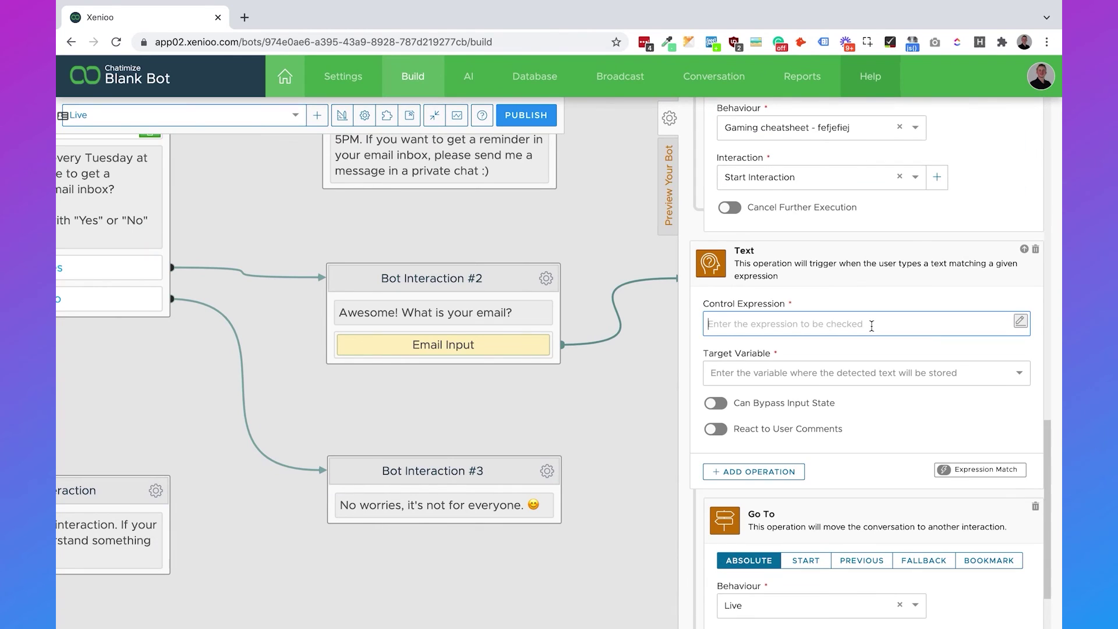
{"action": "type", "text": "live"}
{"action": "left_click", "coordinate": [926, 415]}
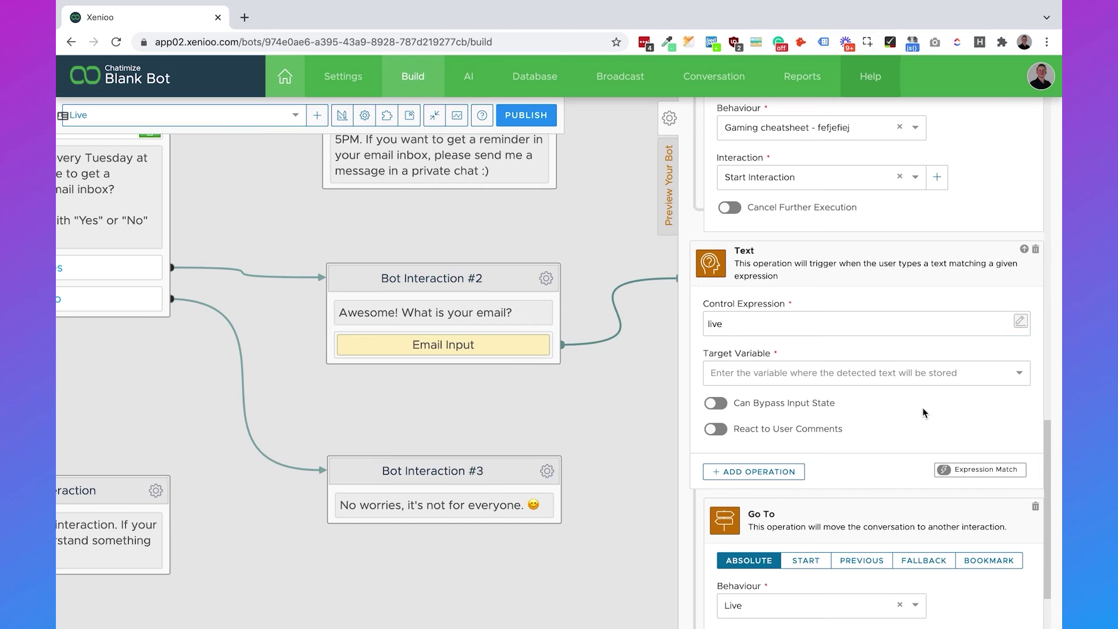
Store the match in last_user_message, jump to Live's Start Interaction, and save the operations.
{"action": "left_click", "coordinate": [897, 378]}
{"action": "type", "text": "last"}
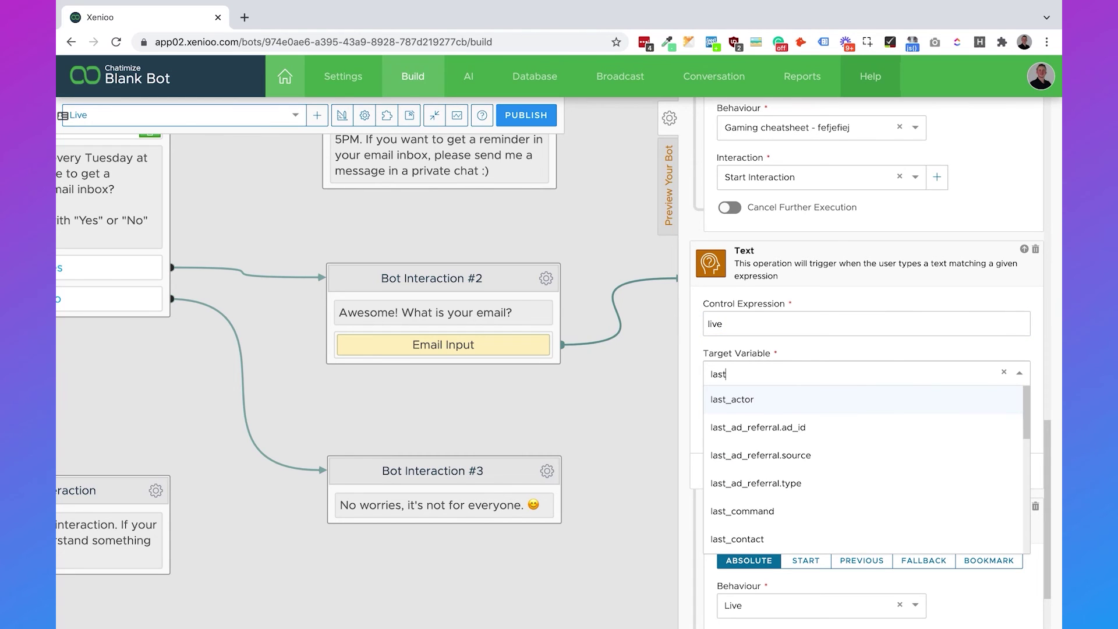
{"action": "type", "text": "_user_mess"}
{"action": "left_click", "coordinate": [883, 402]}
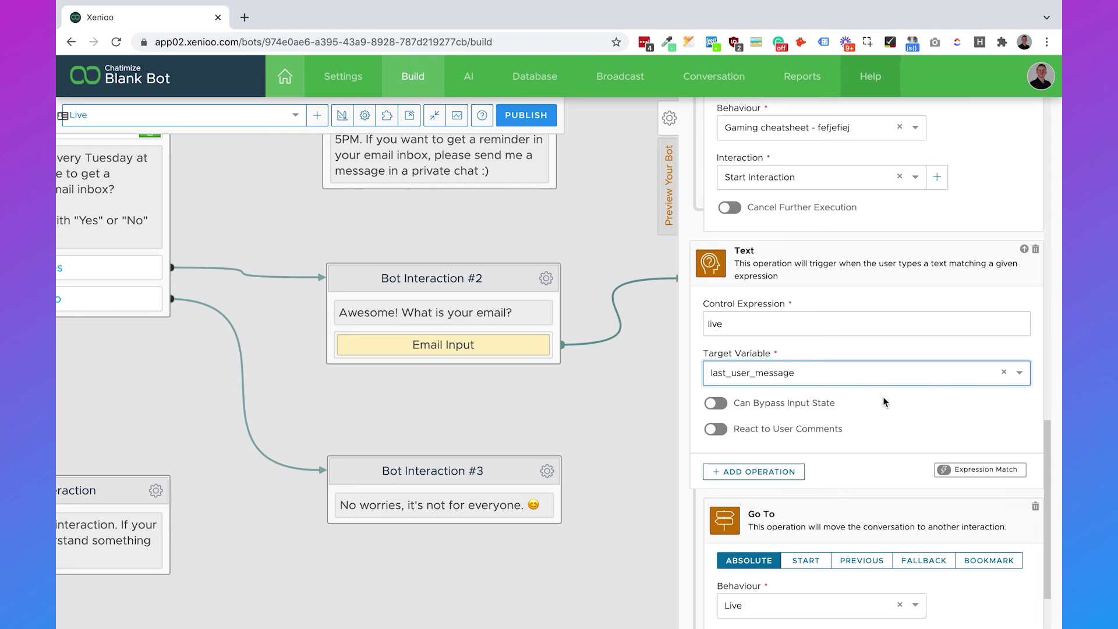
{"action": "scroll", "coordinate": [944, 448], "scroll_direction": "down", "scroll_amount": 2}
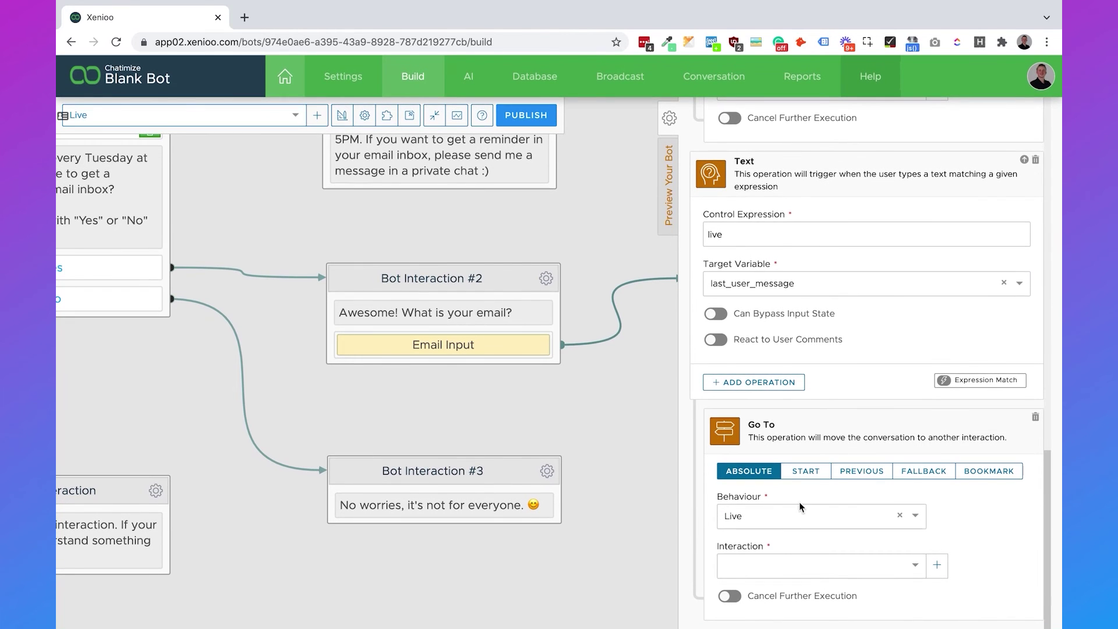
{"action": "left_click", "coordinate": [765, 572]}
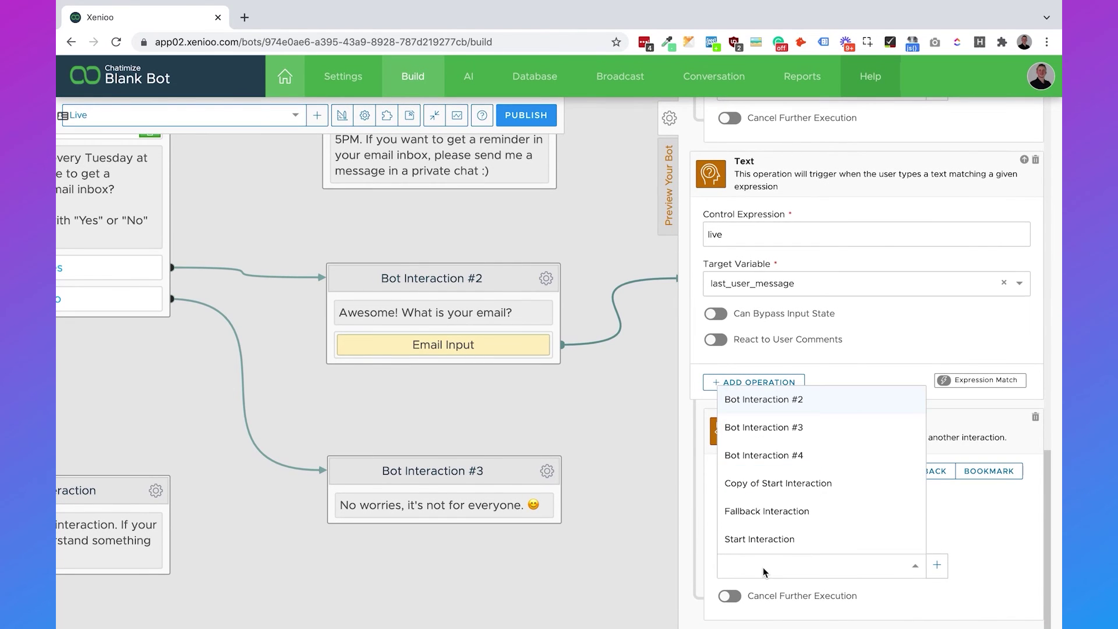
{"action": "left_click", "coordinate": [763, 545]}
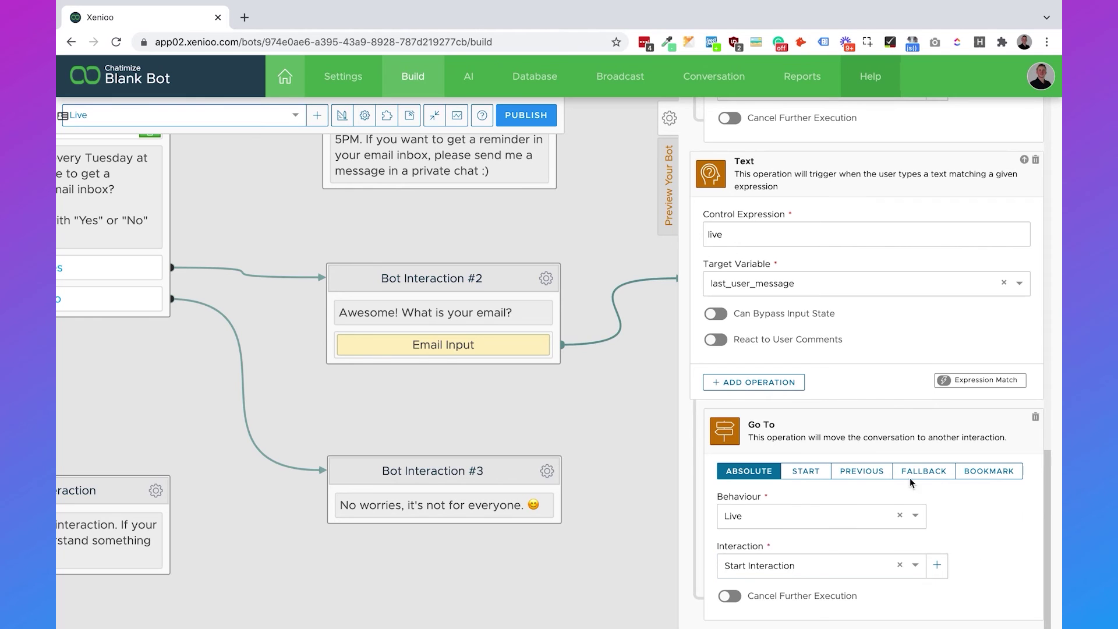
{"action": "scroll", "coordinate": [903, 442], "scroll_direction": "up", "scroll_amount": 15}
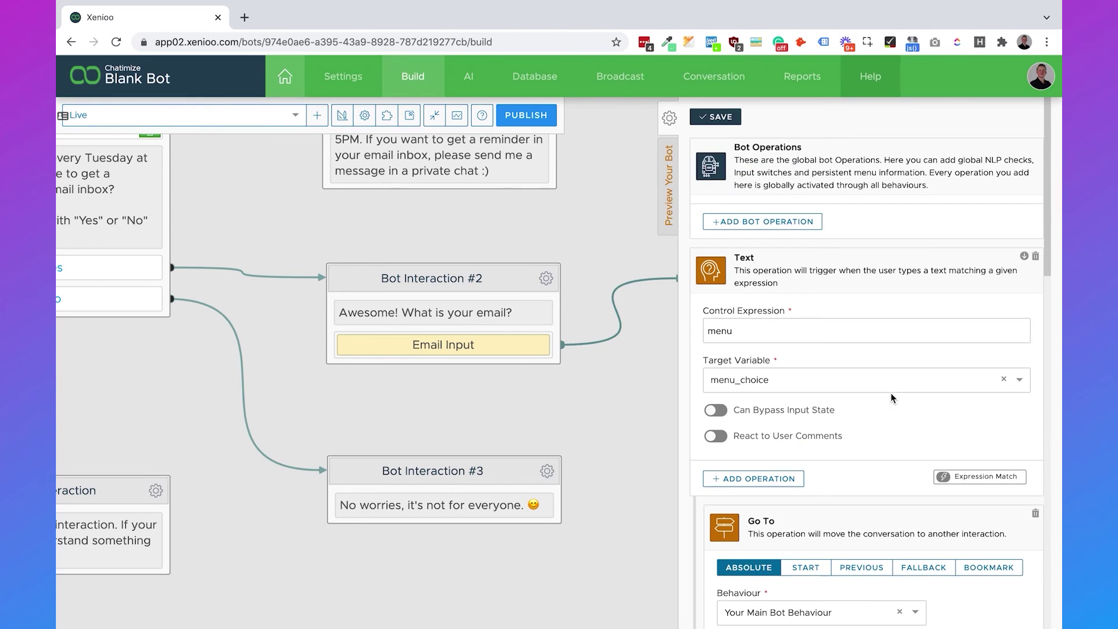
{"action": "left_click", "coordinate": [720, 118]}
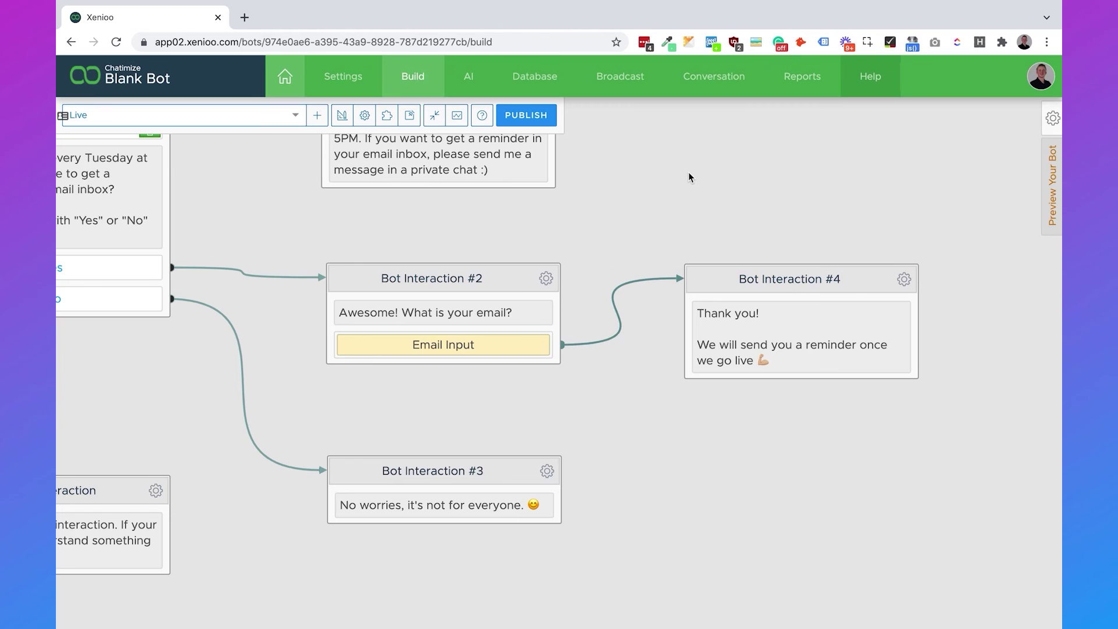
Zoom out and recentre the Live flow, then open the Fallback Interaction's text message.
{"action": "scroll", "coordinate": [689, 173], "scroll_direction": "down", "scroll_amount": 5}
{"action": "left_click_drag", "start_coordinate": [688, 173], "coordinate": [795, 226]}
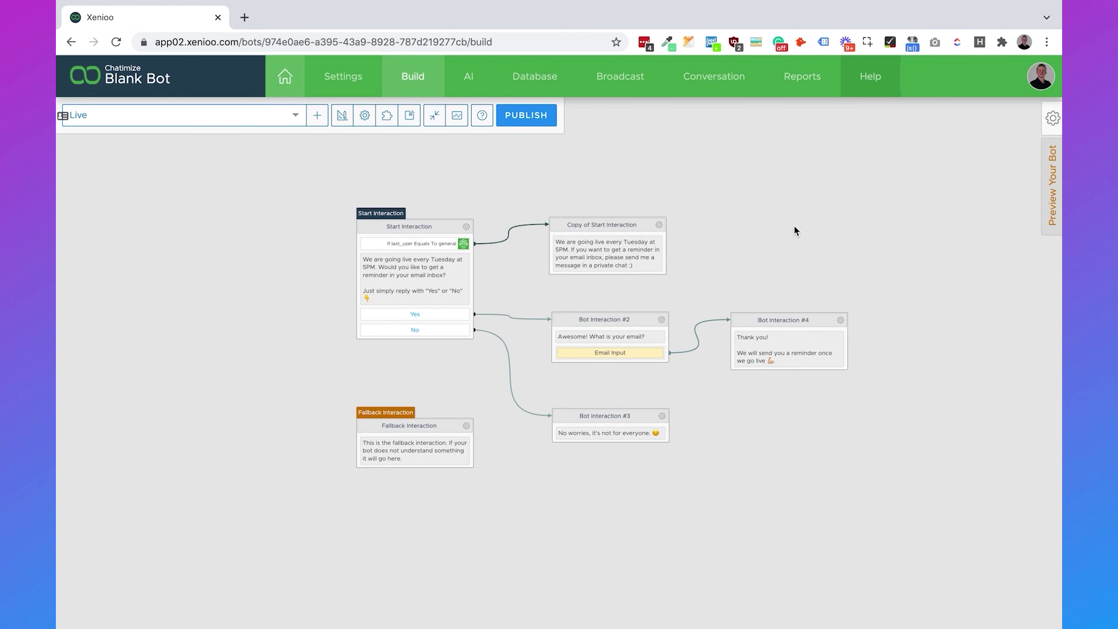
{"action": "scroll", "coordinate": [766, 251], "scroll_direction": "up", "scroll_amount": 5}
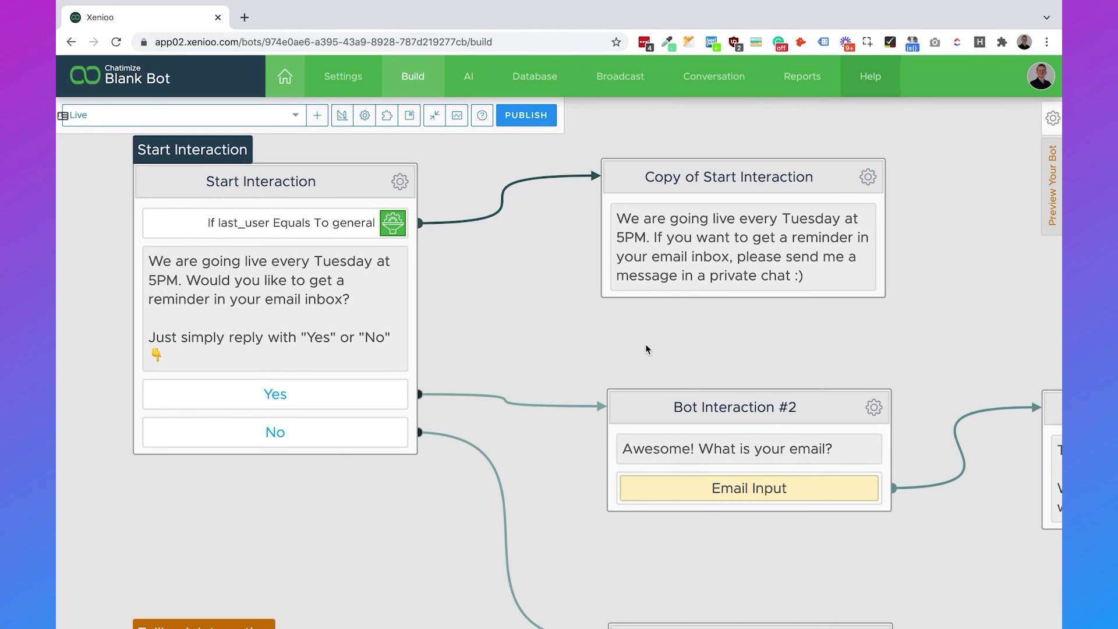
{"action": "scroll", "coordinate": [645, 343], "scroll_direction": "down", "scroll_amount": 5}
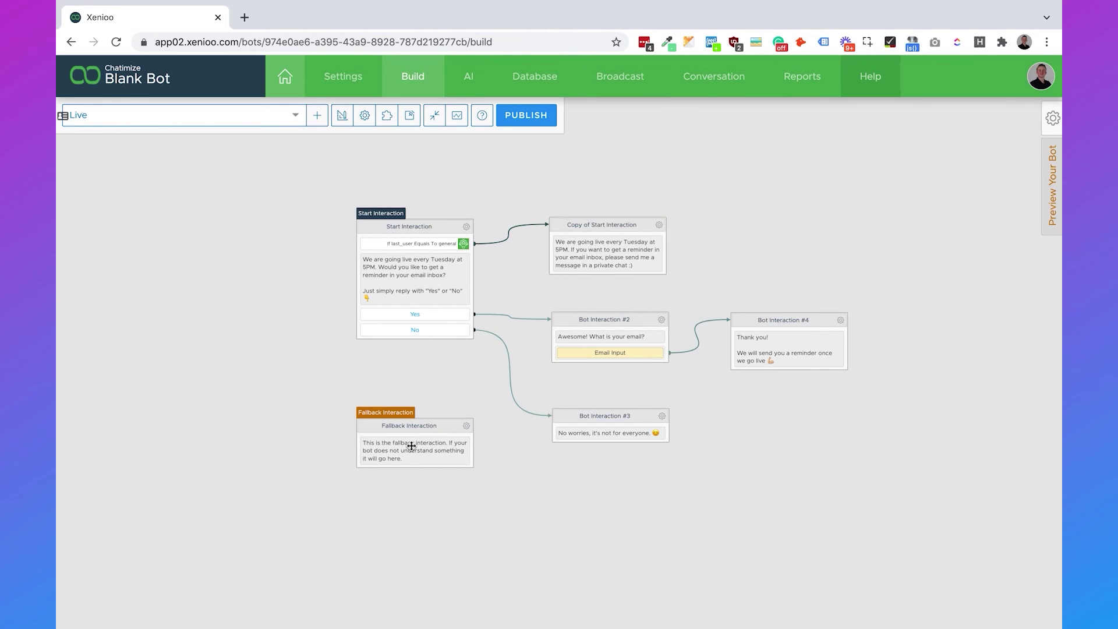
{"action": "left_click", "coordinate": [411, 447]}
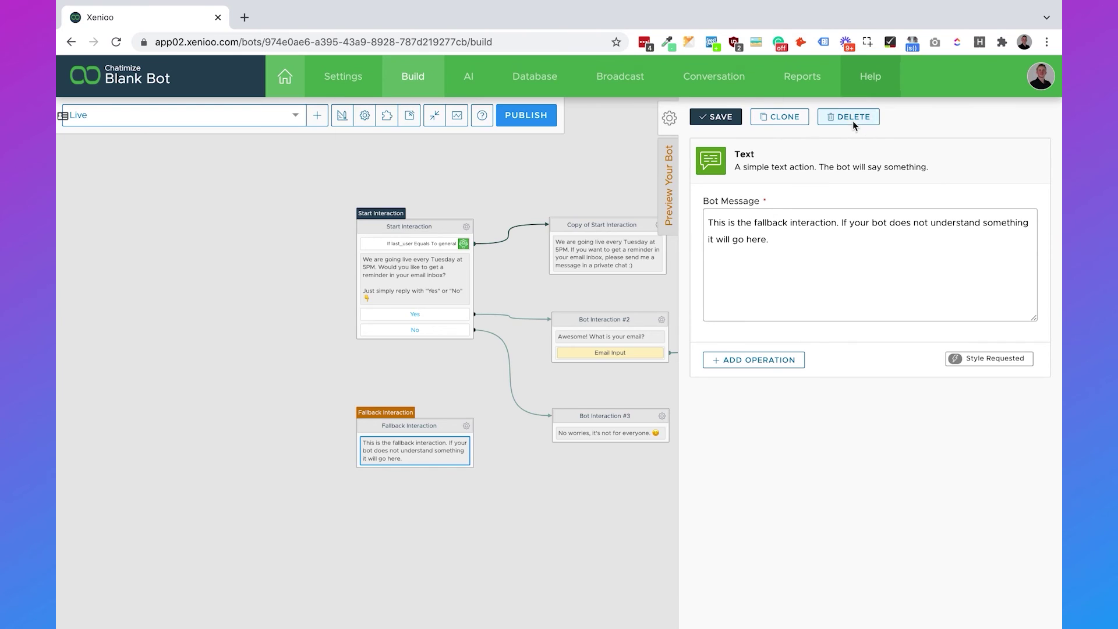
Delete the Live flow's Fallback Interaction text message.
{"action": "left_click", "coordinate": [854, 119]}
{"action": "left_click", "coordinate": [671, 174]}
{"action": "left_click", "coordinate": [484, 208]}
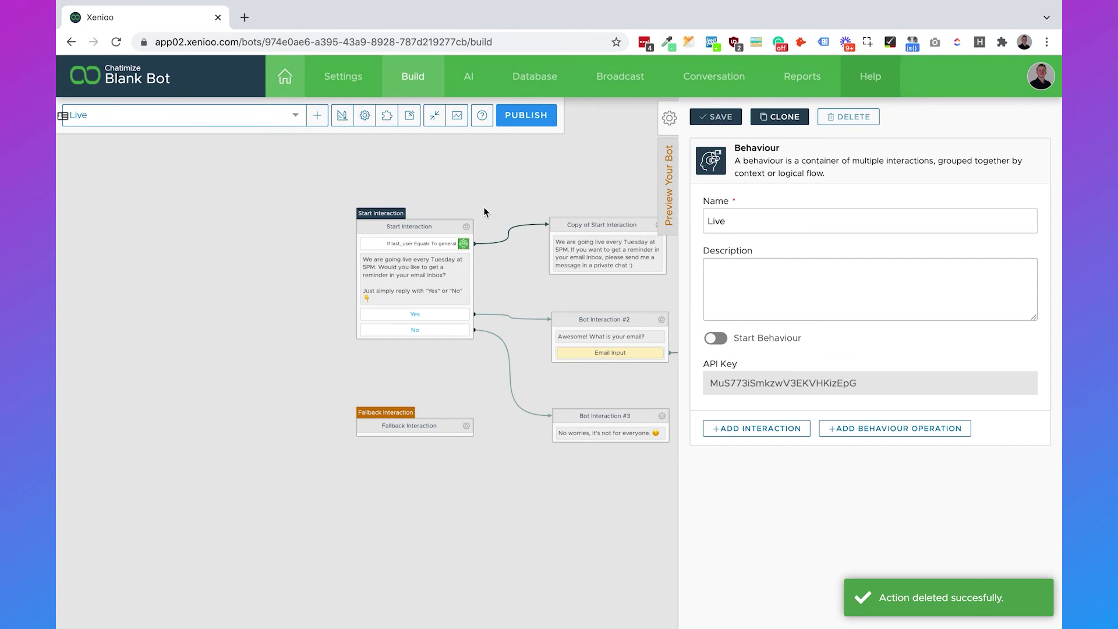
Delete the fallback text message in the Gaming cheatsheet - fefjefiej behaviour.
{"action": "left_click", "coordinate": [209, 121]}
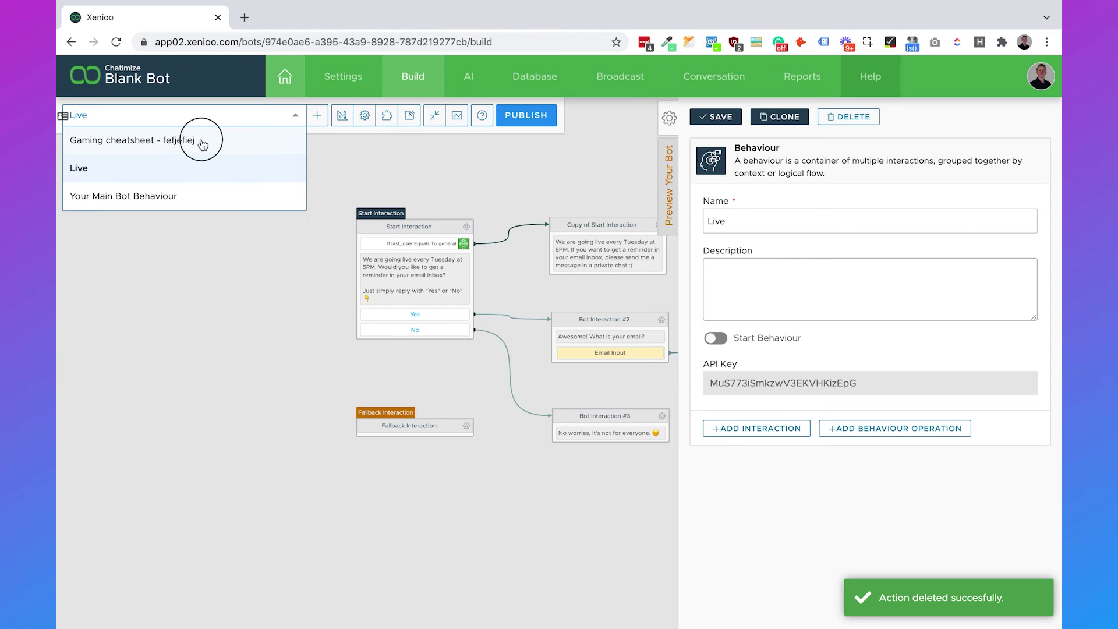
{"action": "left_click", "coordinate": [202, 141]}
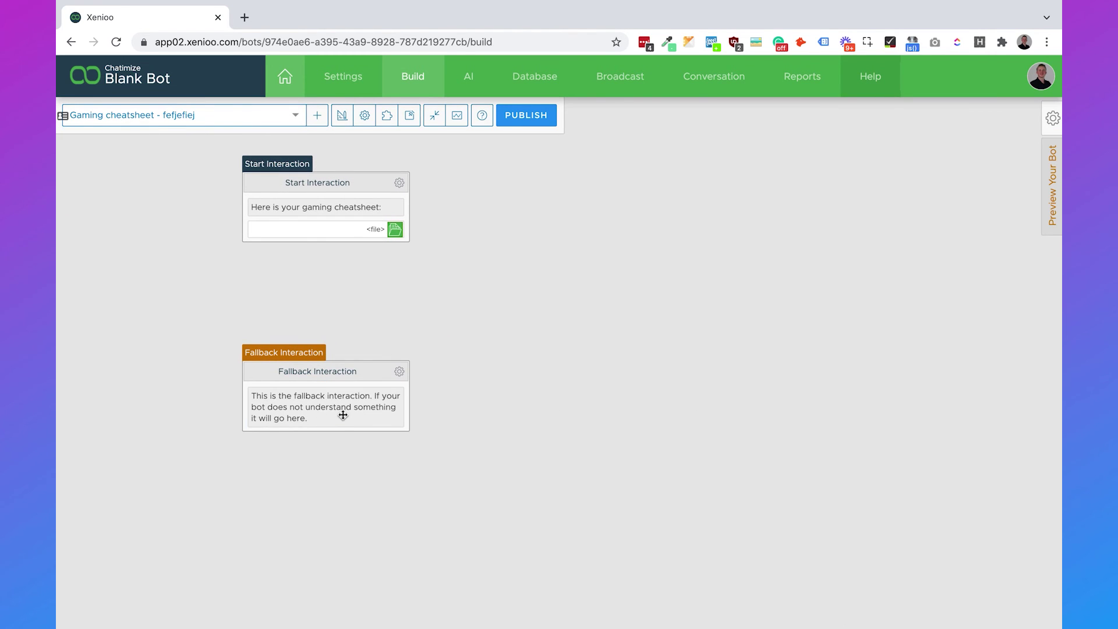
{"action": "left_click", "coordinate": [342, 414]}
{"action": "left_click", "coordinate": [845, 117]}
{"action": "left_click", "coordinate": [663, 174]}
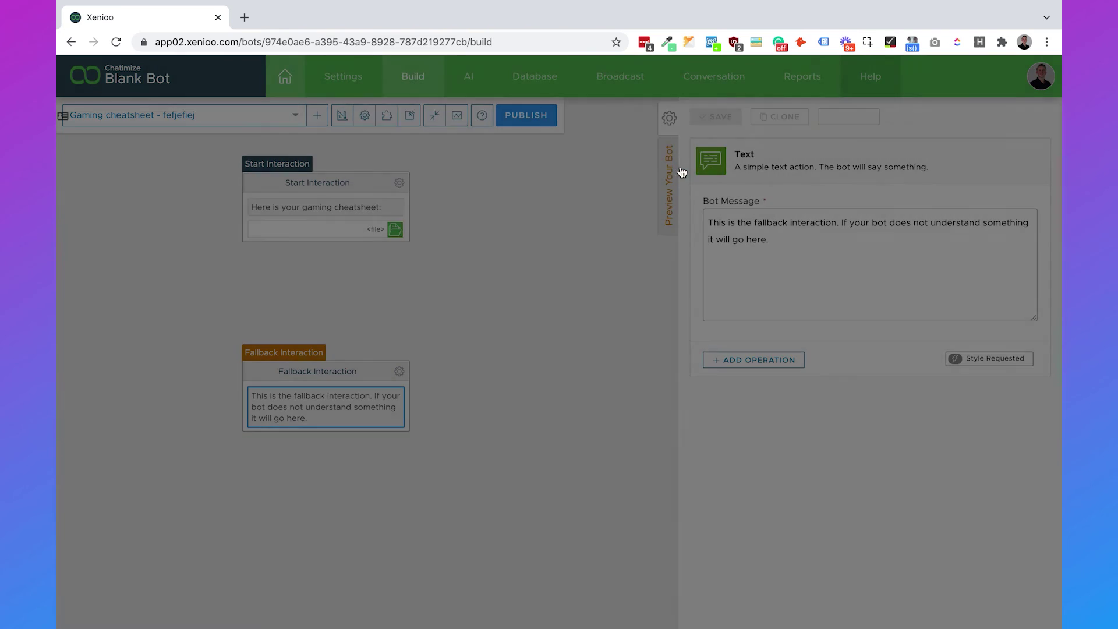
Delete the fallback text message in Your Main Bot Behaviour.
{"action": "left_click", "coordinate": [225, 121]}
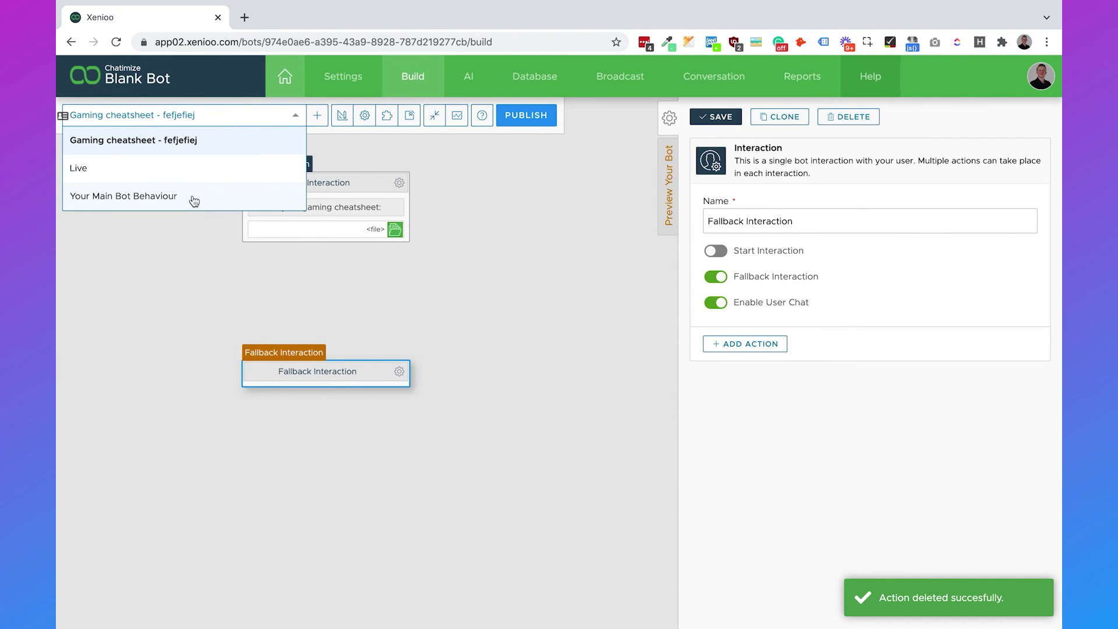
{"action": "left_click", "coordinate": [193, 197]}
{"action": "left_click", "coordinate": [387, 466]}
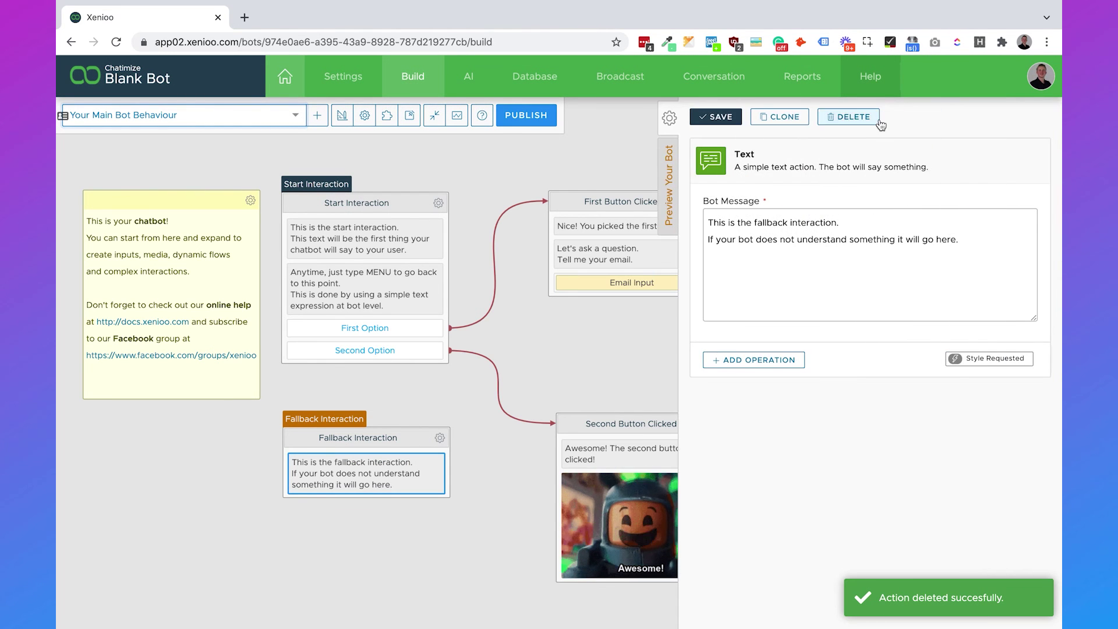
{"action": "left_click", "coordinate": [875, 119]}
{"action": "left_click", "coordinate": [670, 177]}
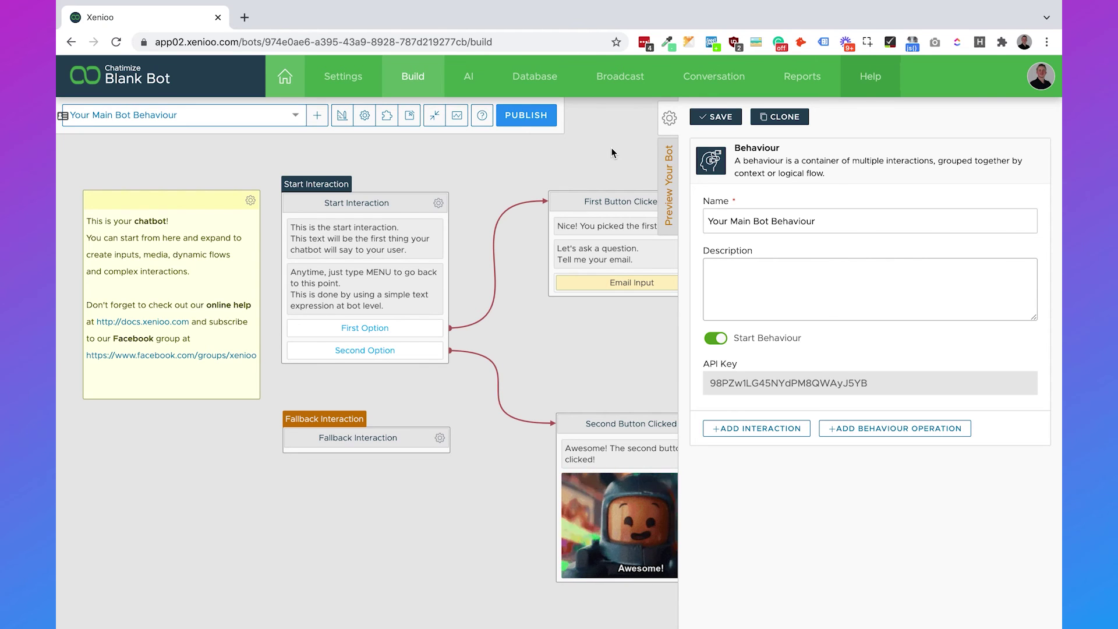
{"action": "left_click", "coordinate": [610, 153]}
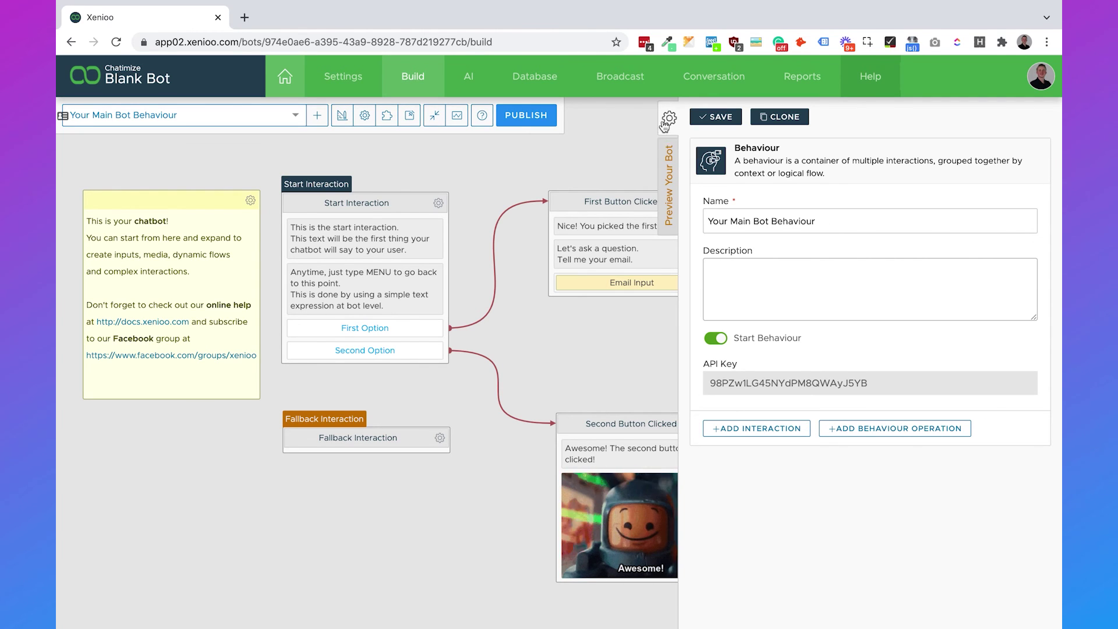
Open the Discord channel's Auth Token field, then search 'discord develop' in a new tab.
{"action": "left_click", "coordinate": [526, 116]}
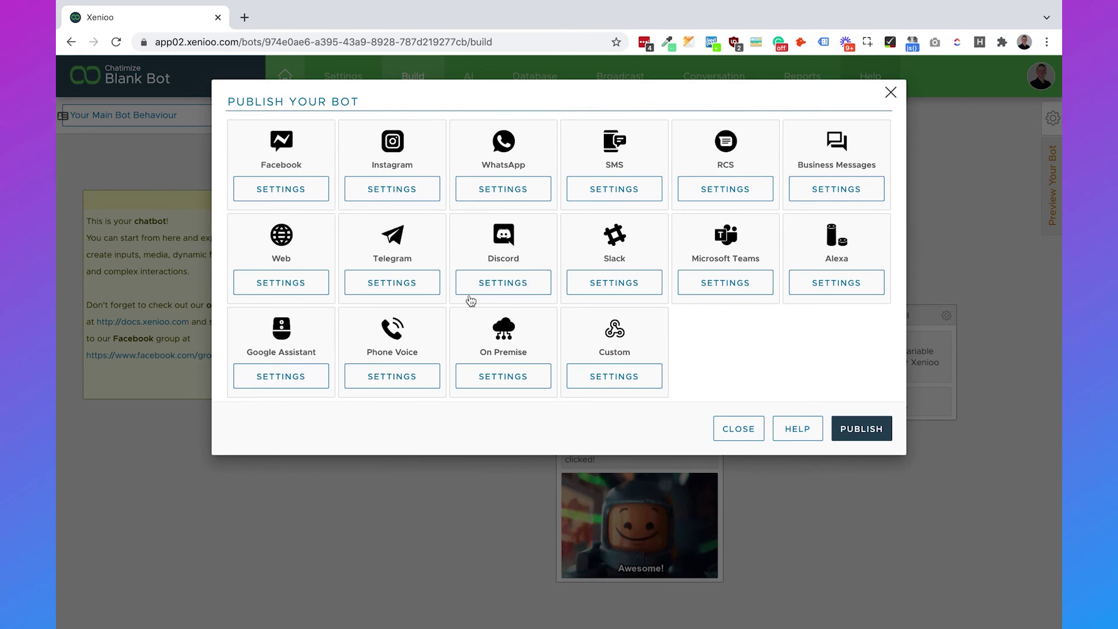
{"action": "left_click", "coordinate": [495, 282]}
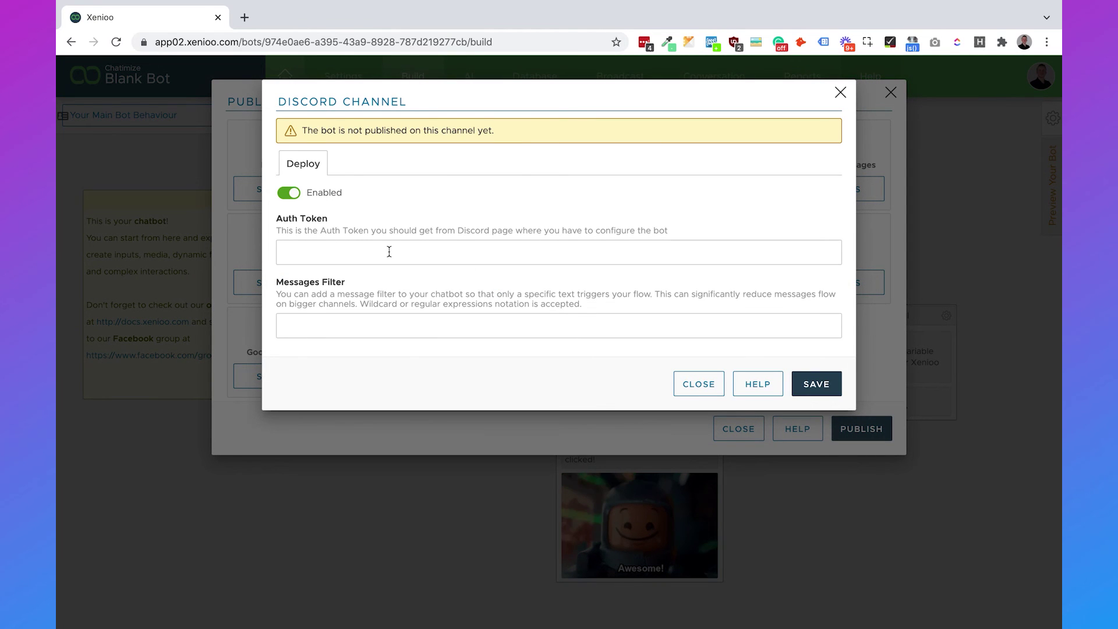
{"action": "left_click_drag", "start_coordinate": [278, 220], "coordinate": [356, 221]}
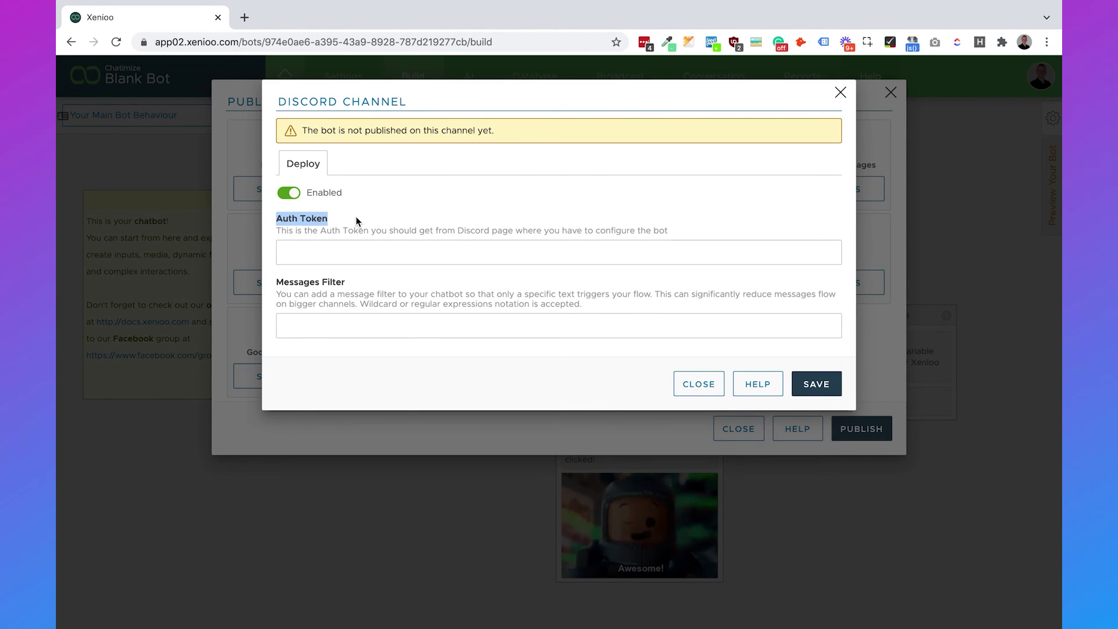
{"action": "left_click", "coordinate": [356, 220]}
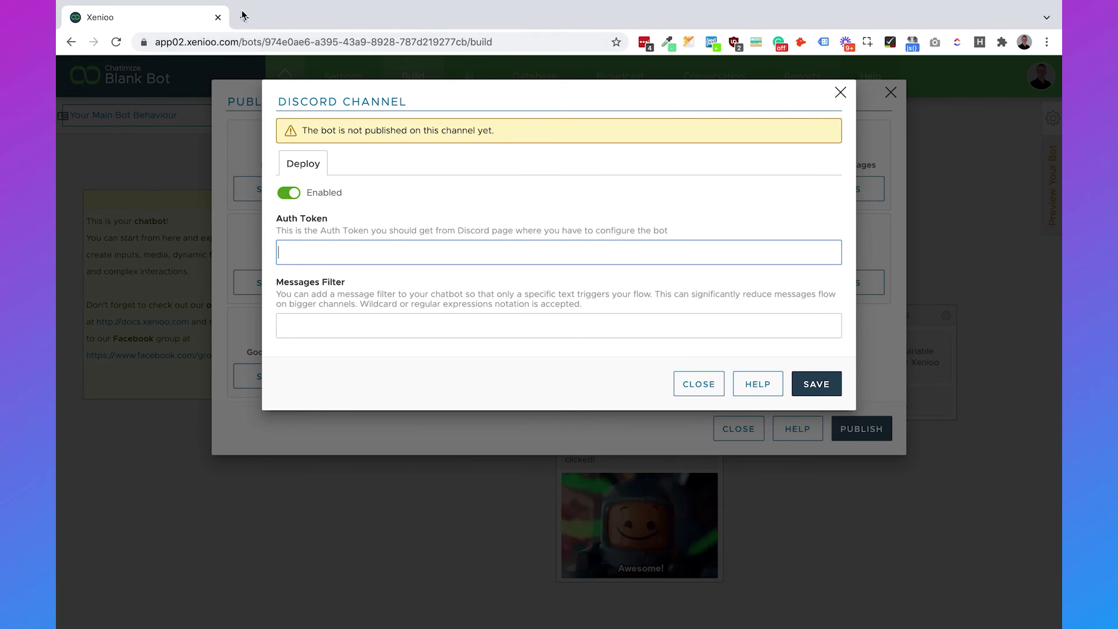
{"action": "key", "text": "ctrl+t"}
{"action": "type", "text": "discord develop"}
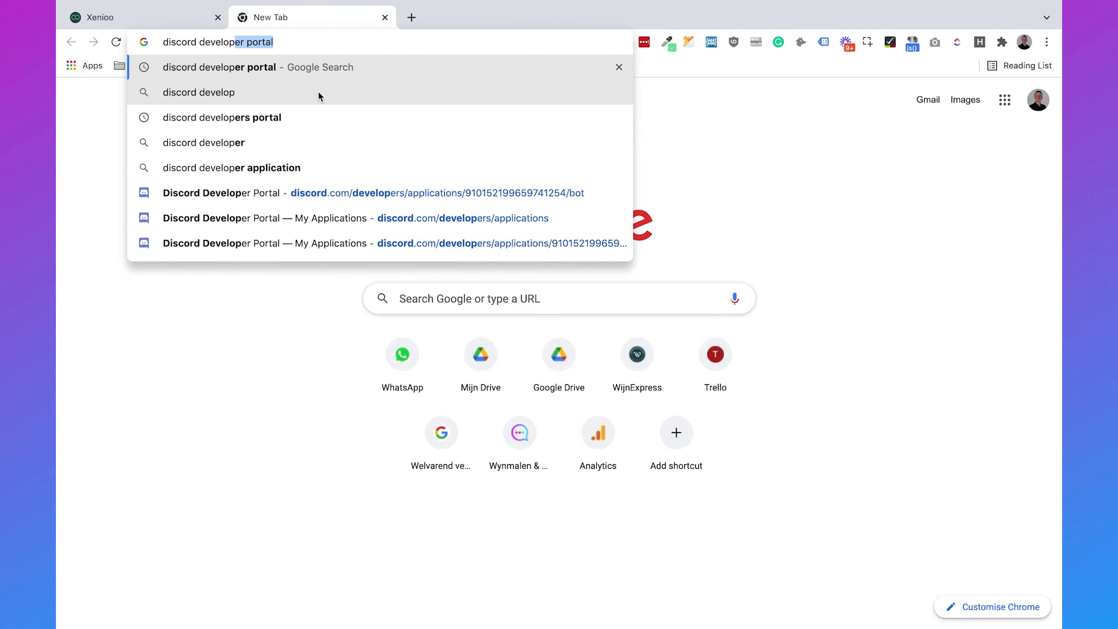
Open the Discord Developer Portal's Applications page and begin a New Application.
{"action": "key", "text": "Return"}
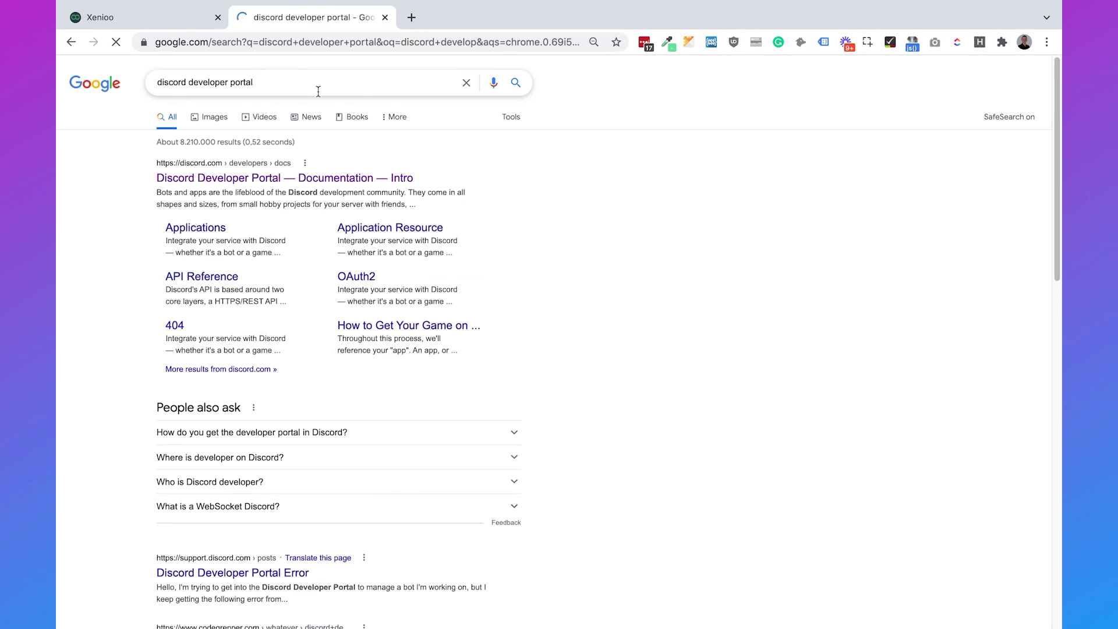
{"action": "left_click", "coordinate": [355, 185]}
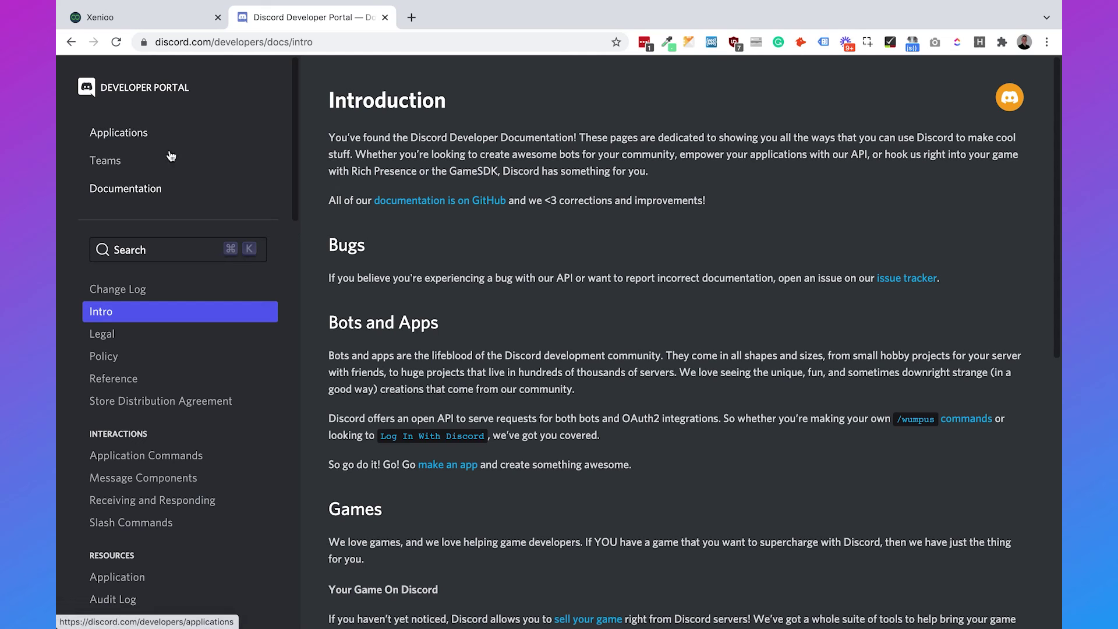
{"action": "left_click", "coordinate": [182, 134]}
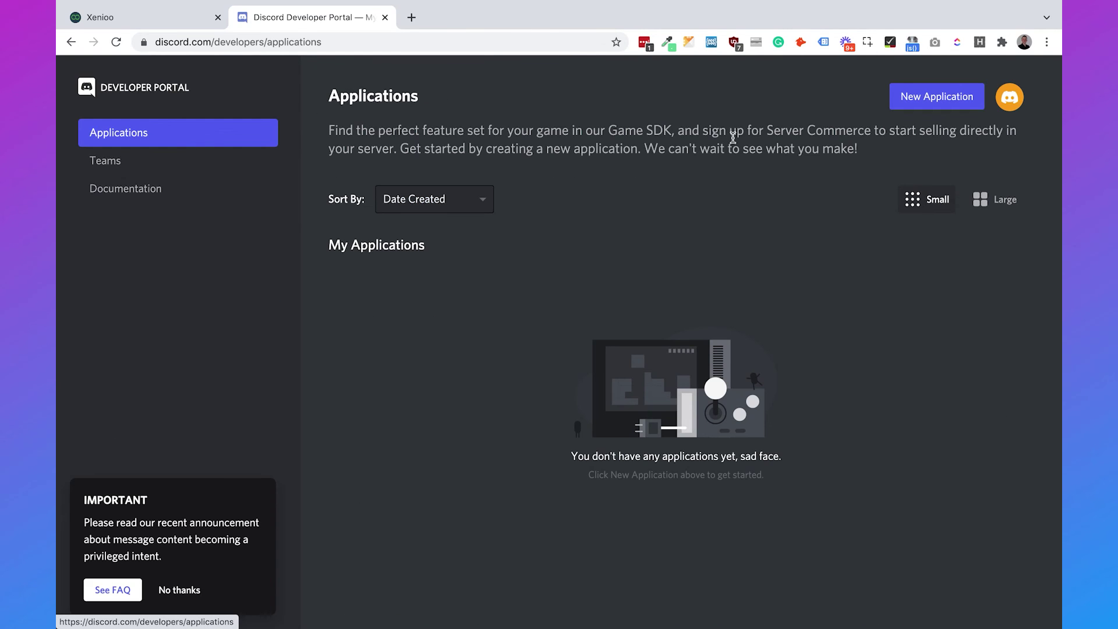
{"action": "left_click", "coordinate": [951, 103]}
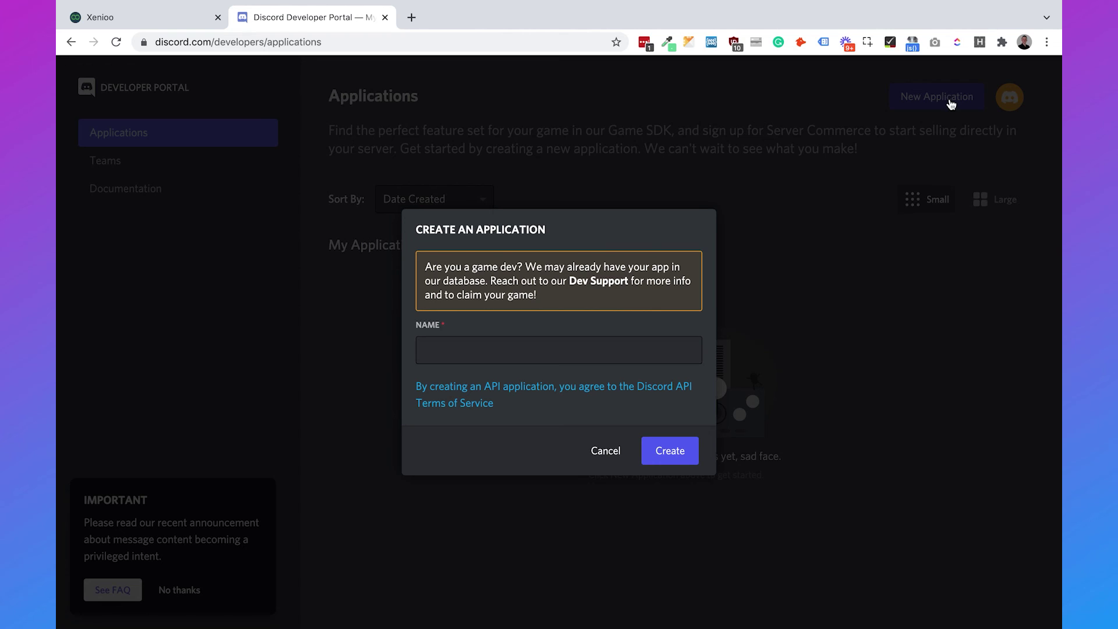
{"action": "left_click", "coordinate": [612, 347]}
Create the 'Chatimize Chatbot' application, add a bot user to it, and copy its token.
{"action": "type", "text": "Chatimize Chatbot"}
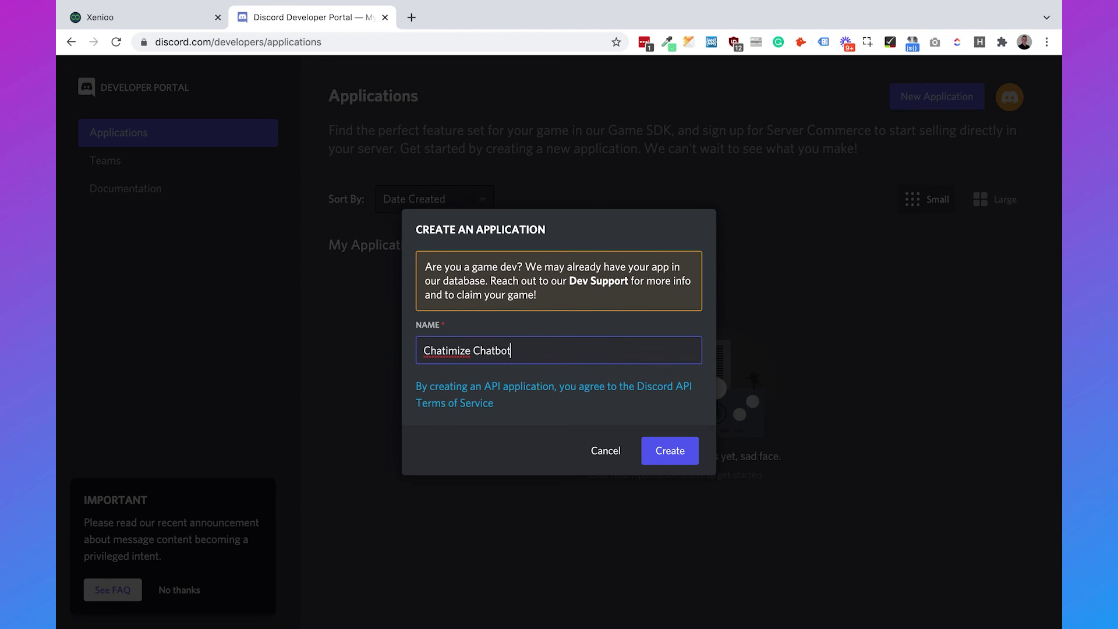
{"action": "left_click", "coordinate": [680, 458]}
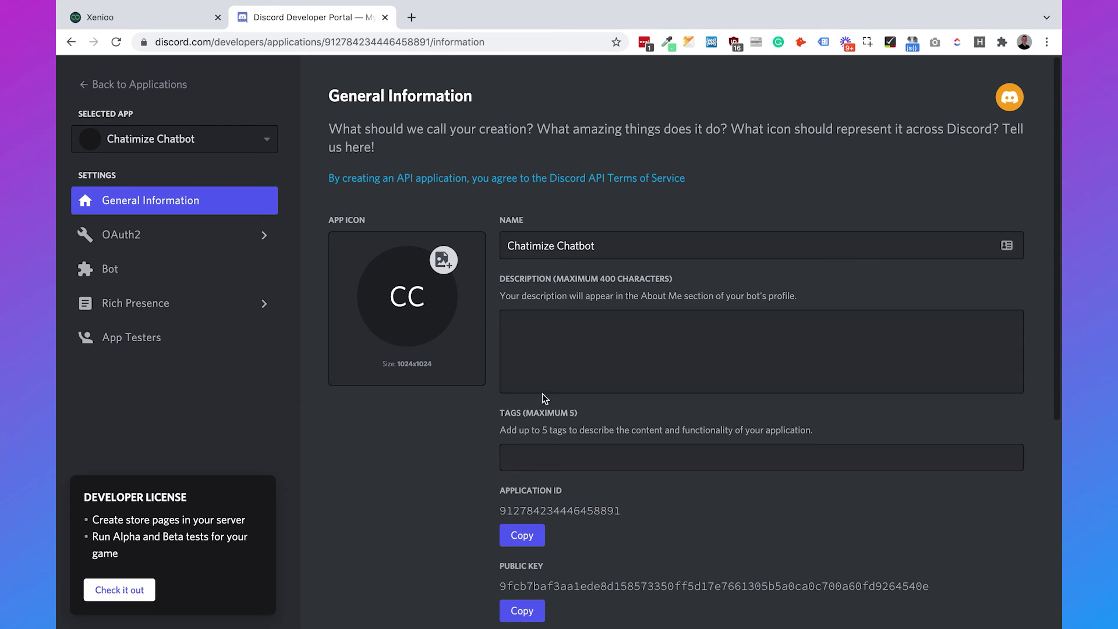
{"action": "left_click", "coordinate": [232, 273]}
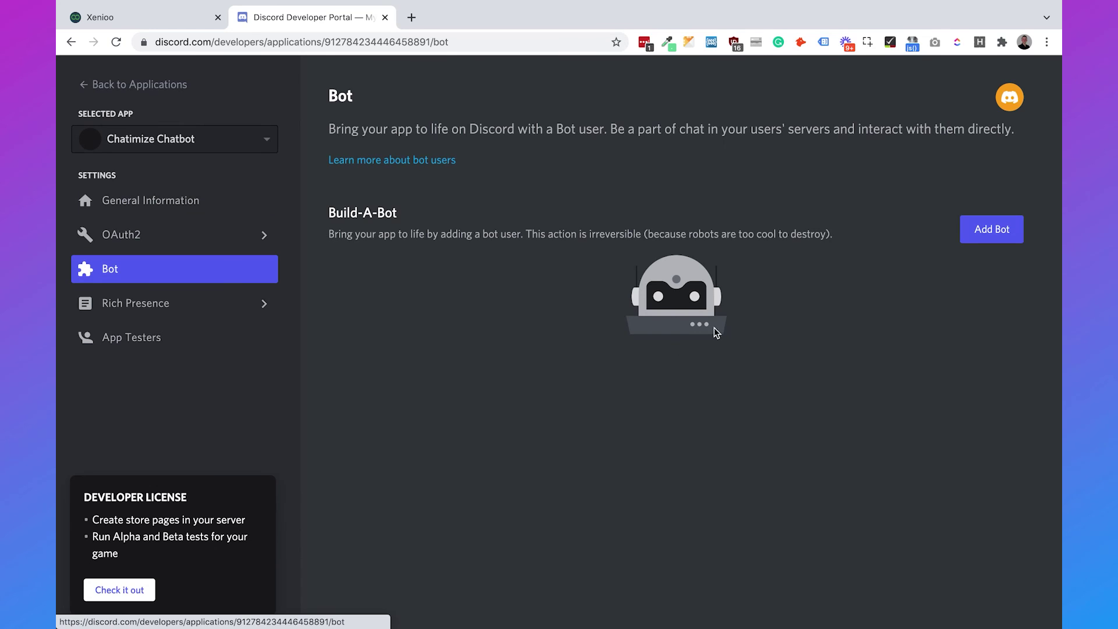
{"action": "left_click", "coordinate": [968, 242]}
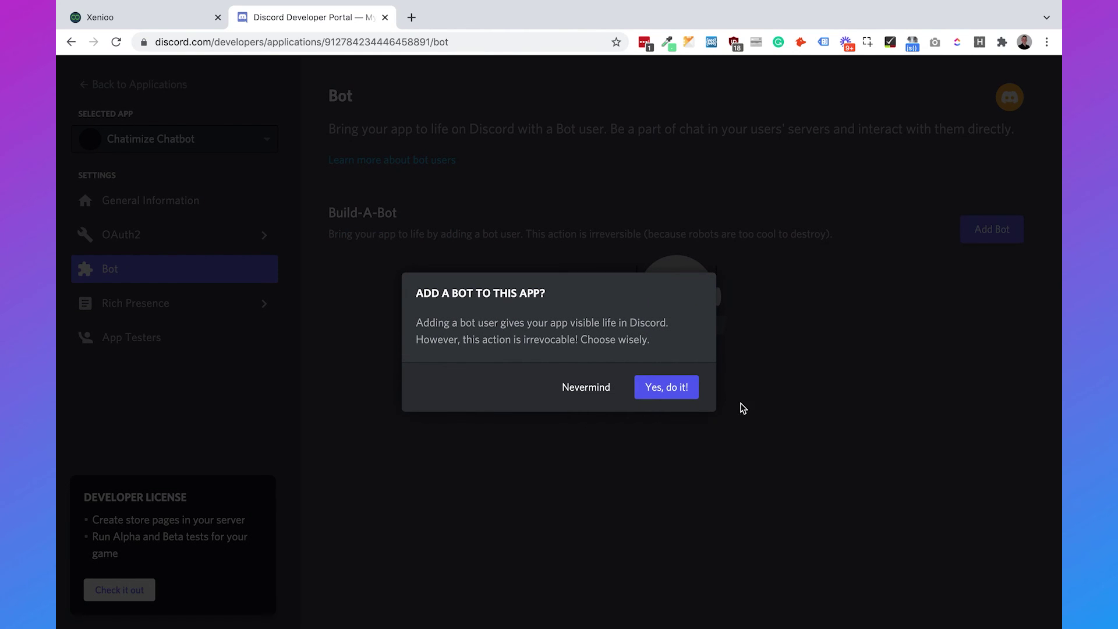
{"action": "left_click", "coordinate": [662, 391]}
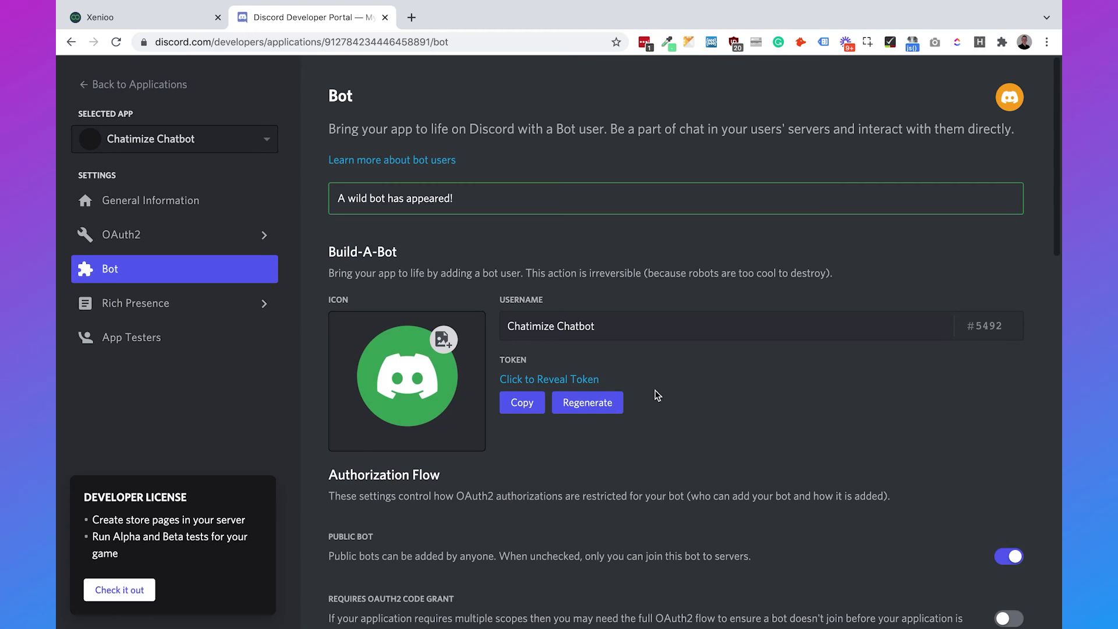
{"action": "left_click", "coordinate": [521, 404]}
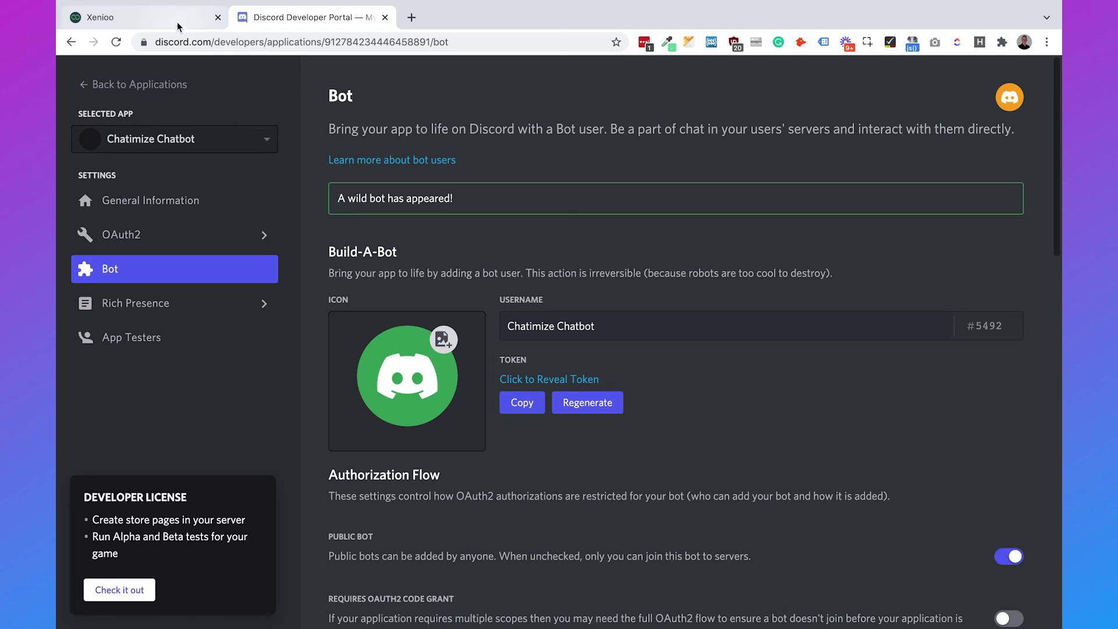
{"action": "left_click", "coordinate": [178, 23]}
Paste the Discord bot token into Xenioo's Auth Token, save, and publish the bot.
{"action": "left_click", "coordinate": [352, 252]}
{"action": "key", "text": "super+v"}
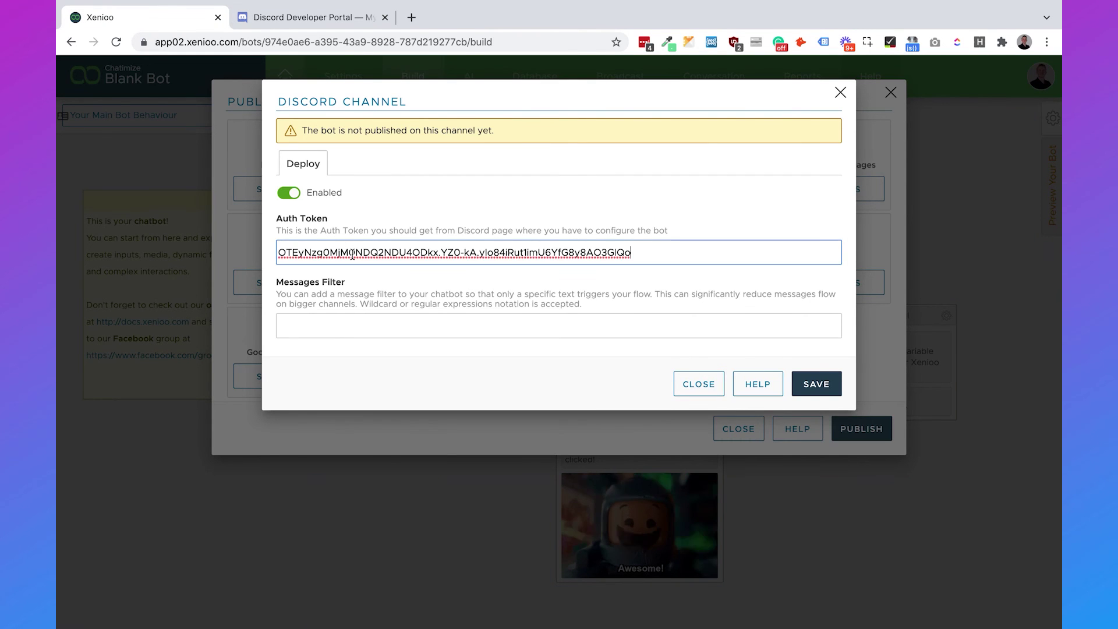
{"action": "left_click", "coordinate": [821, 383]}
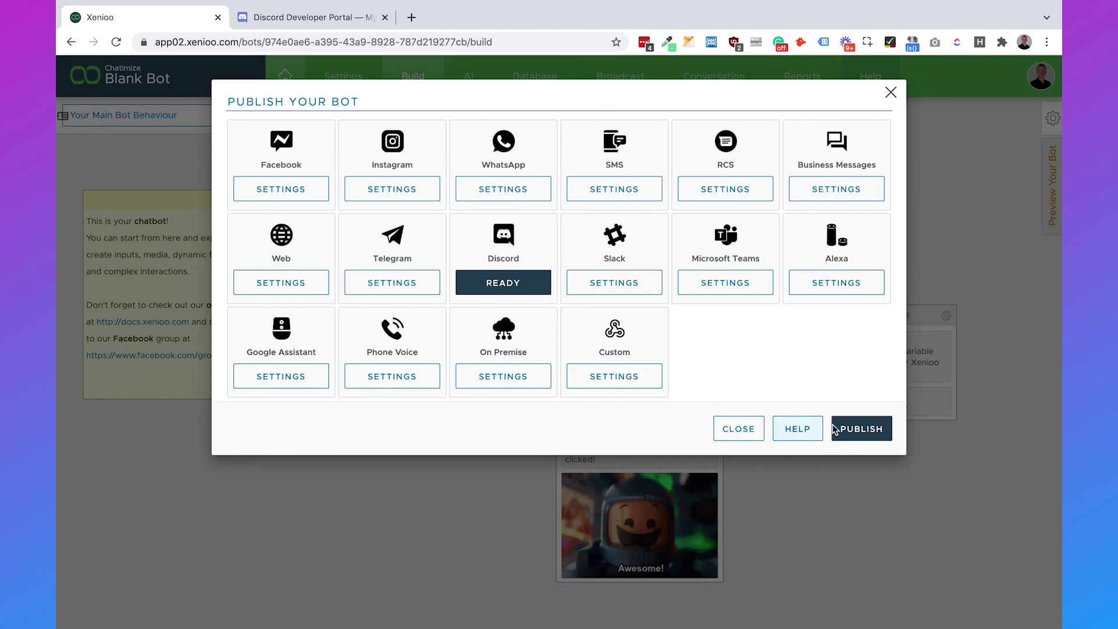
{"action": "left_click", "coordinate": [849, 429]}
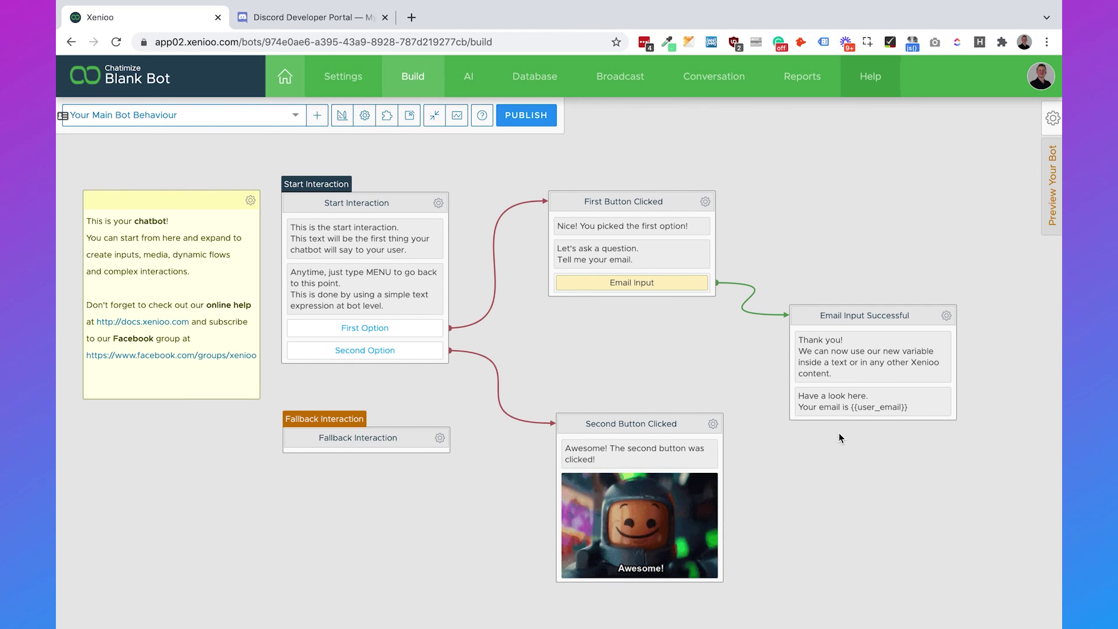
{"action": "left_click", "coordinate": [298, 19]}
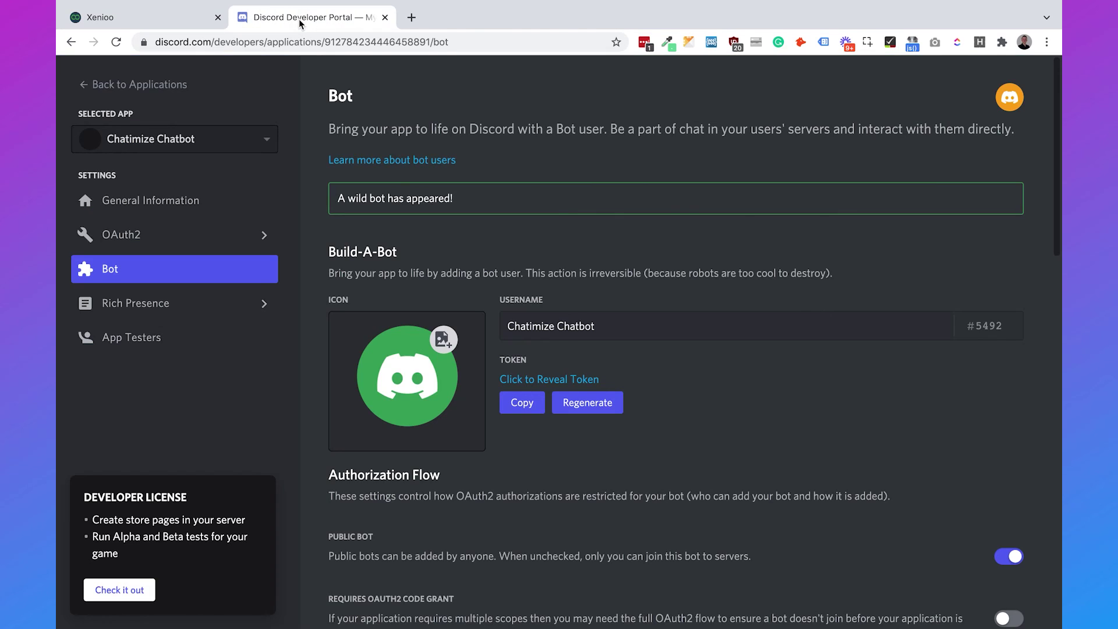
Select the bot scope in the application's OAuth2 URL generator.
{"action": "left_click", "coordinate": [151, 234]}
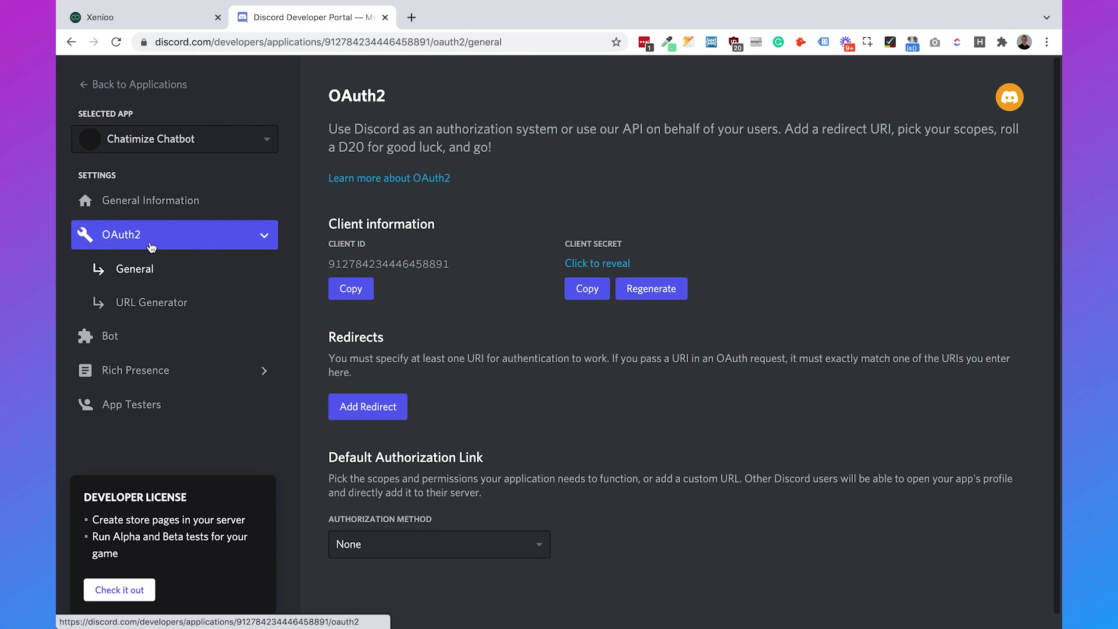
{"action": "left_click", "coordinate": [163, 308]}
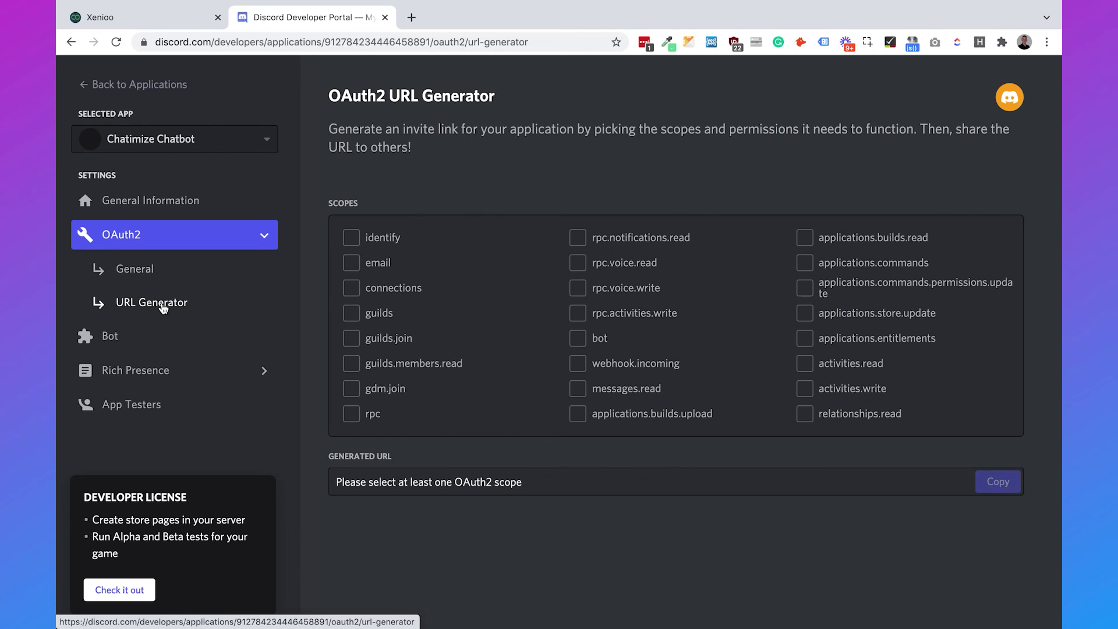
{"action": "left_click", "coordinate": [584, 343]}
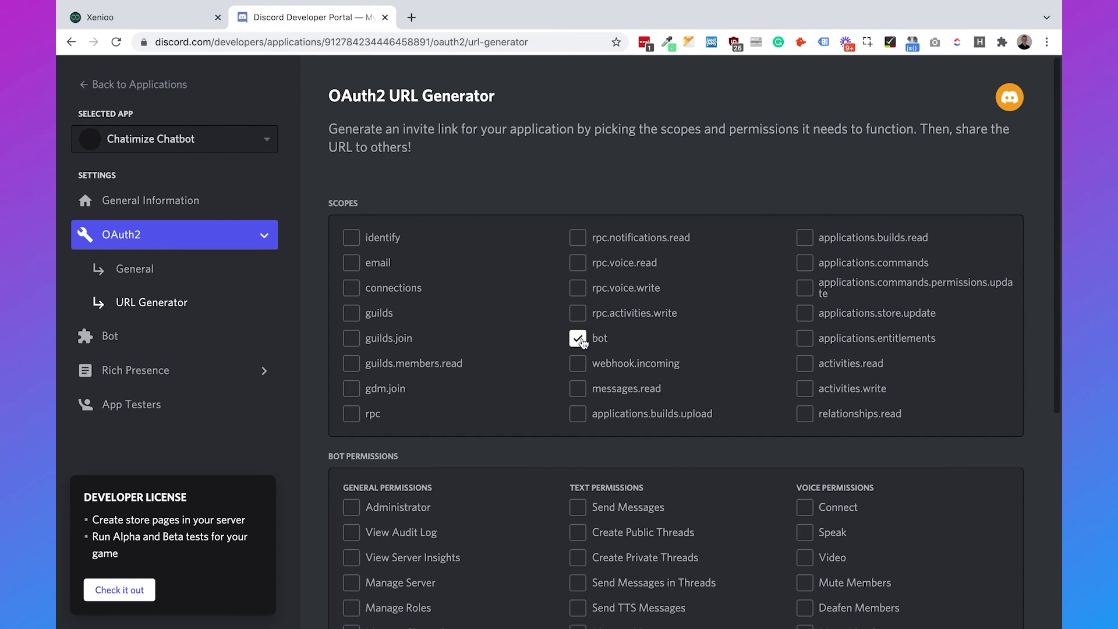
{"action": "scroll", "coordinate": [584, 343], "scroll_direction": "down", "scroll_amount": 5}
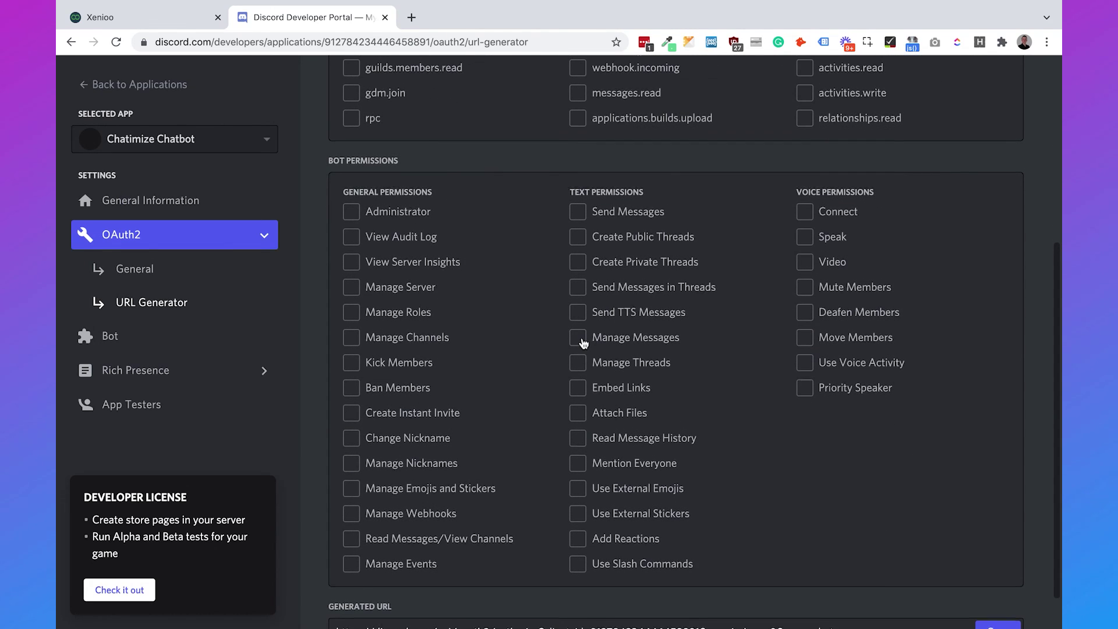
{"action": "scroll", "coordinate": [584, 344], "scroll_direction": "down", "scroll_amount": 1}
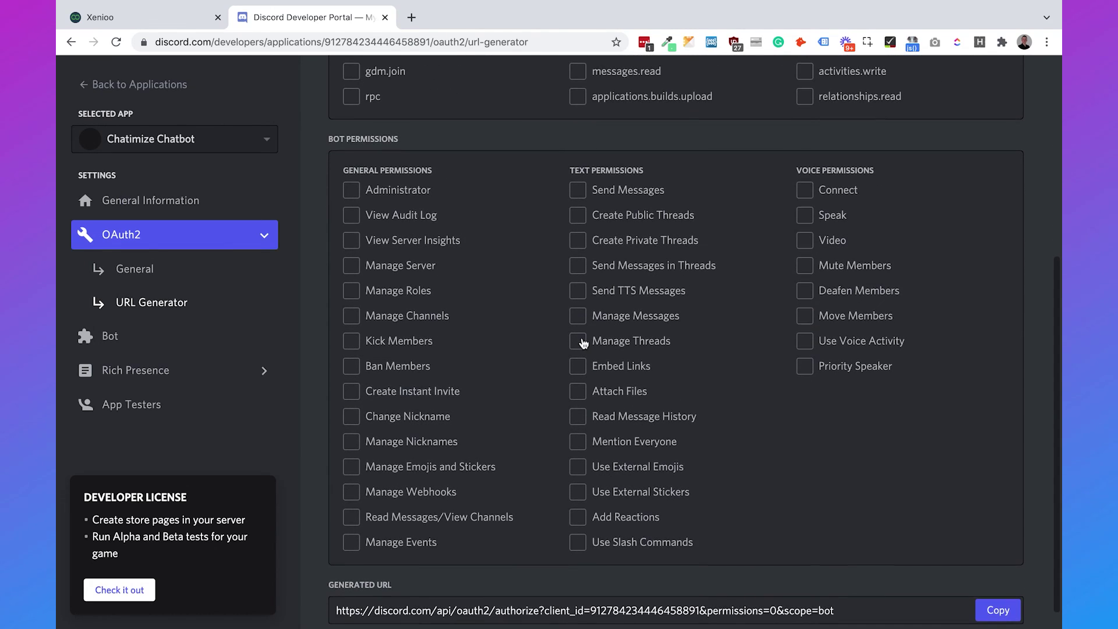
Grant Manage Roles, Manage Channels, Ban Members, Read Messages, Send Messages, Embed Links, Attach Files; copy the URL.
{"action": "left_click", "coordinate": [409, 291]}
{"action": "left_click", "coordinate": [411, 319]}
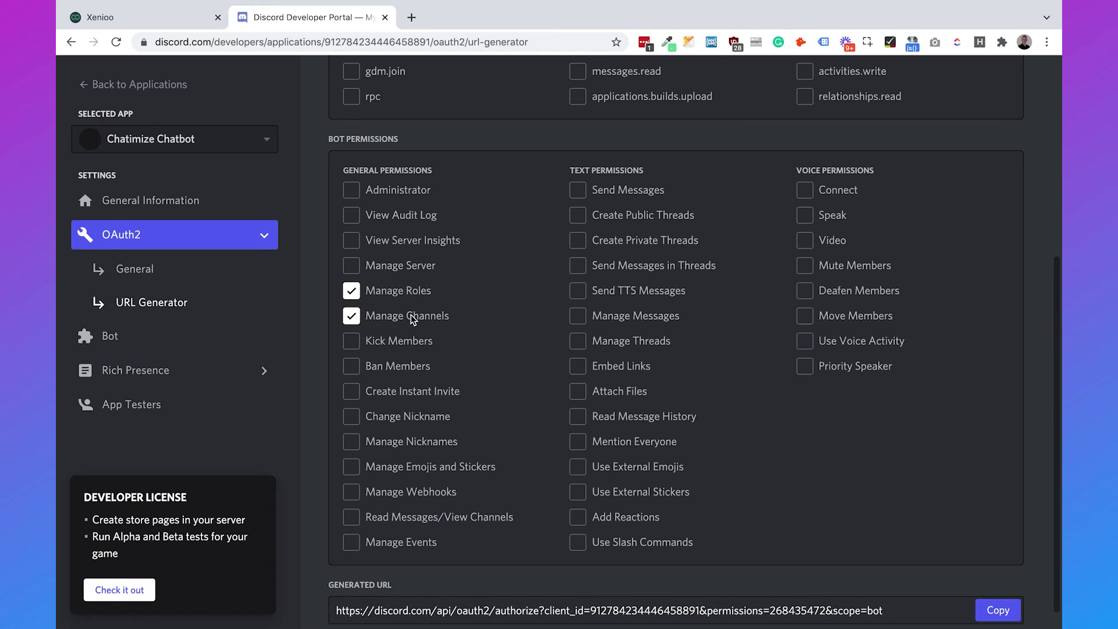
{"action": "left_click", "coordinate": [396, 372]}
{"action": "left_click", "coordinate": [401, 523]}
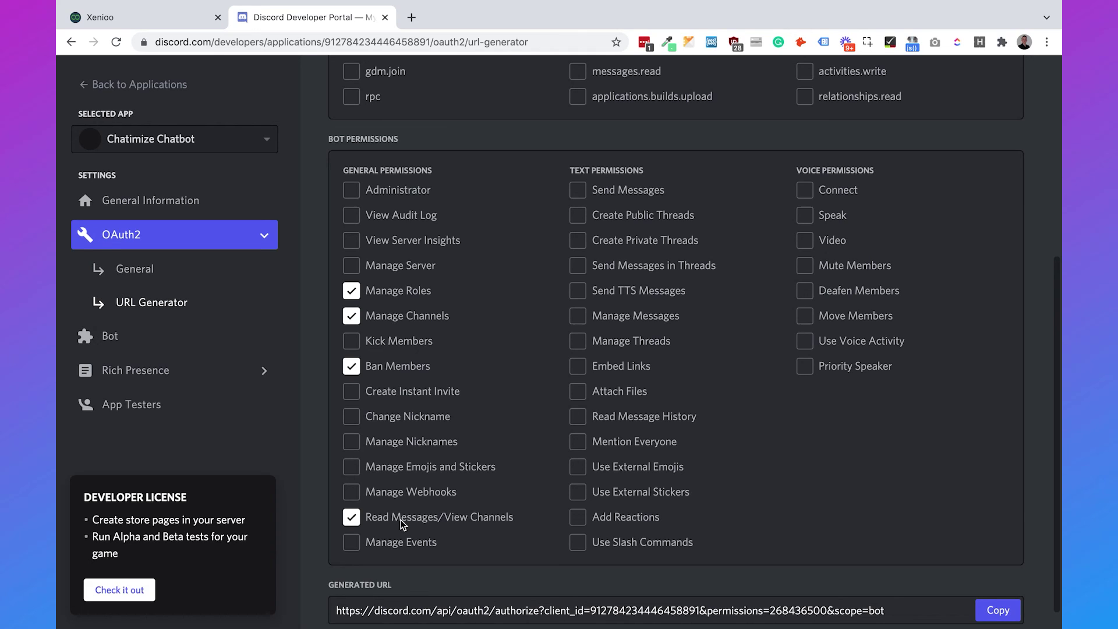
{"action": "left_click", "coordinate": [582, 199]}
{"action": "left_click", "coordinate": [581, 379]}
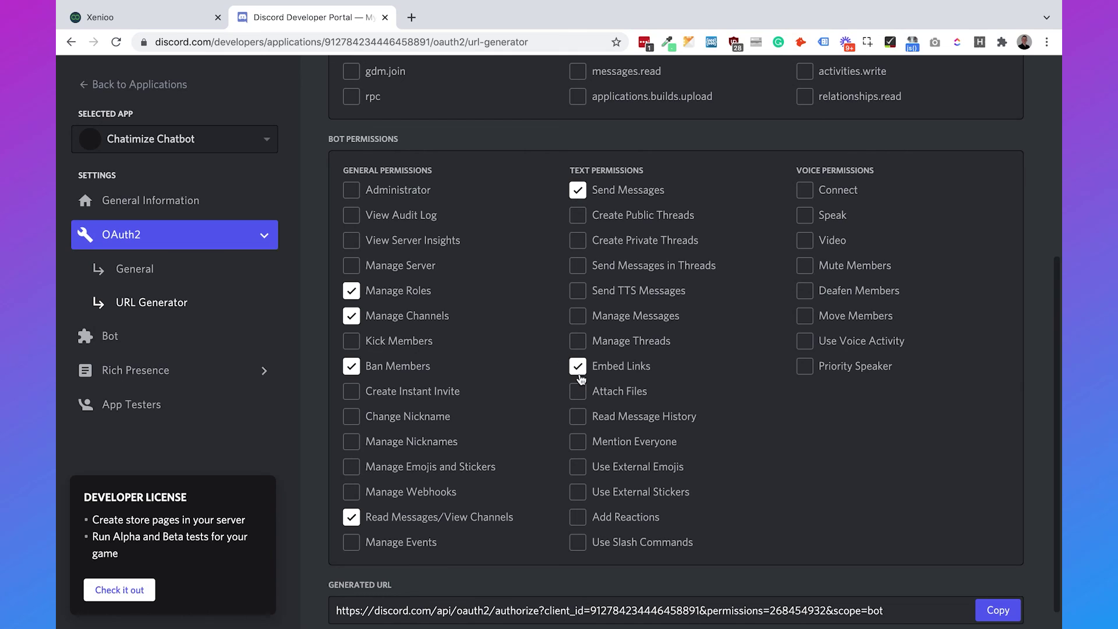
{"action": "left_click", "coordinate": [581, 392]}
{"action": "scroll", "coordinate": [820, 463], "scroll_direction": "down", "scroll_amount": 1}
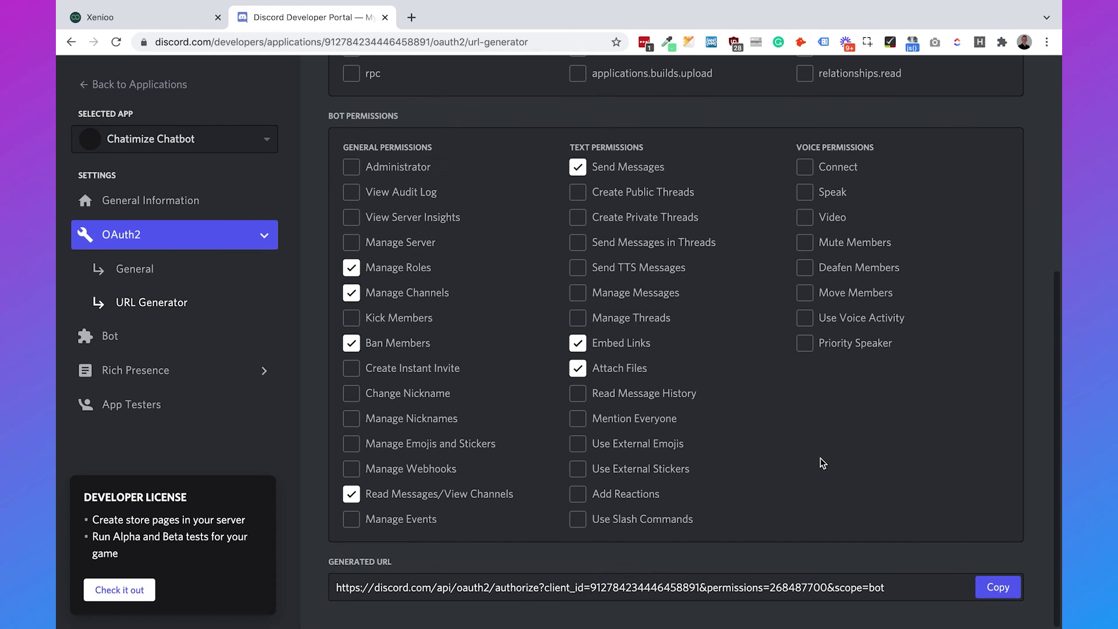
{"action": "left_click", "coordinate": [1012, 589]}
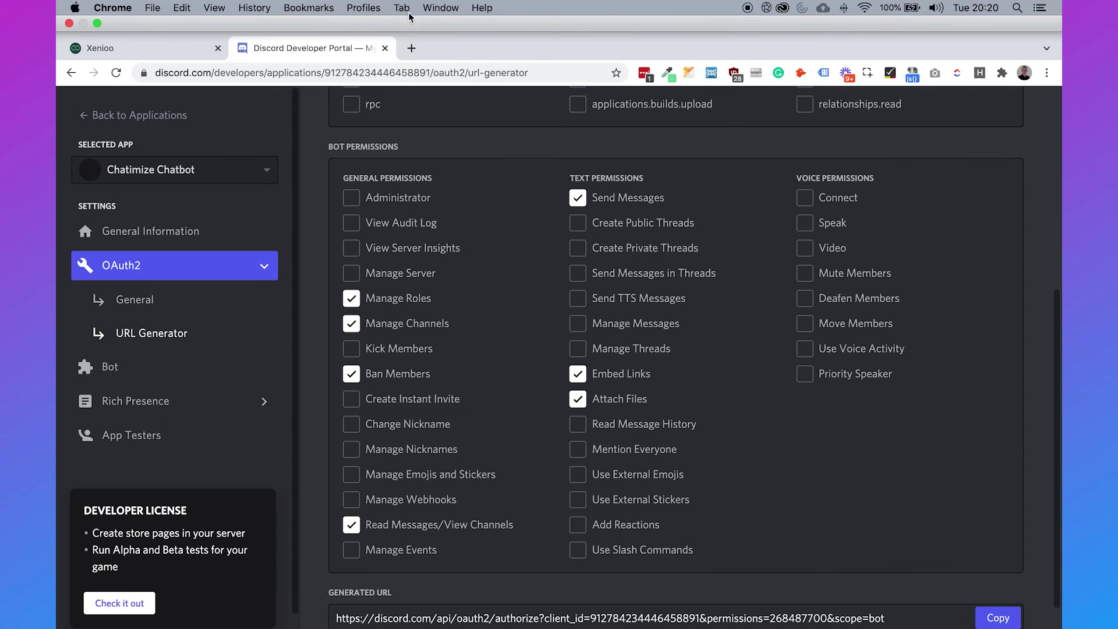
{"action": "left_click", "coordinate": [411, 49]}
Authorize Chatimize Chatbot into the Chatimize server via the pasted invite URL, passing the hCaptcha check.
{"action": "key", "text": "super+v"}
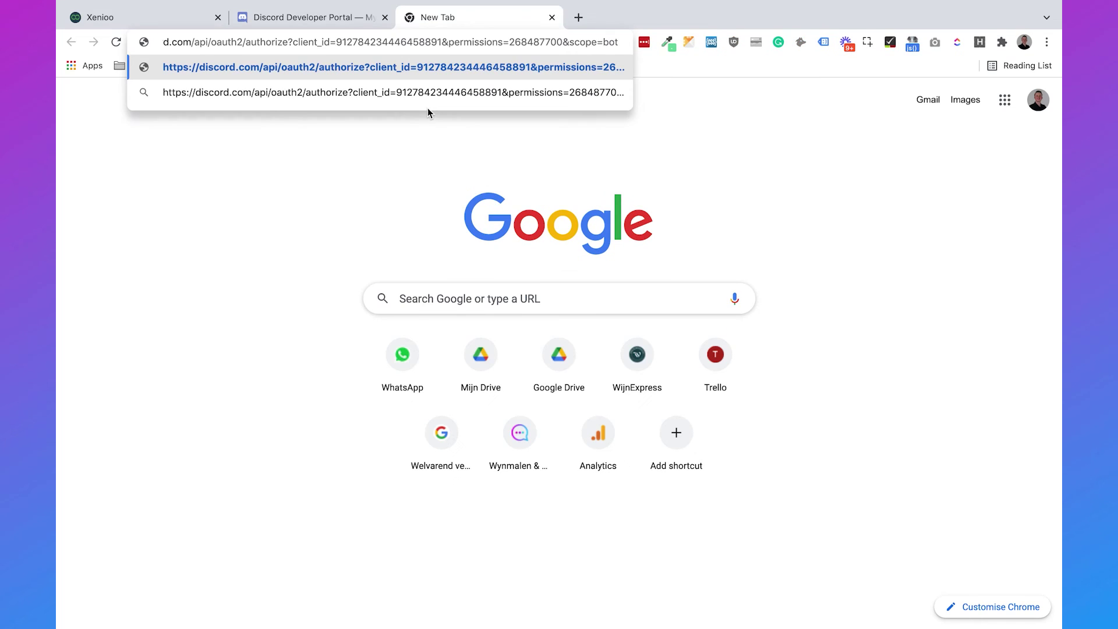
{"action": "key", "text": "Return"}
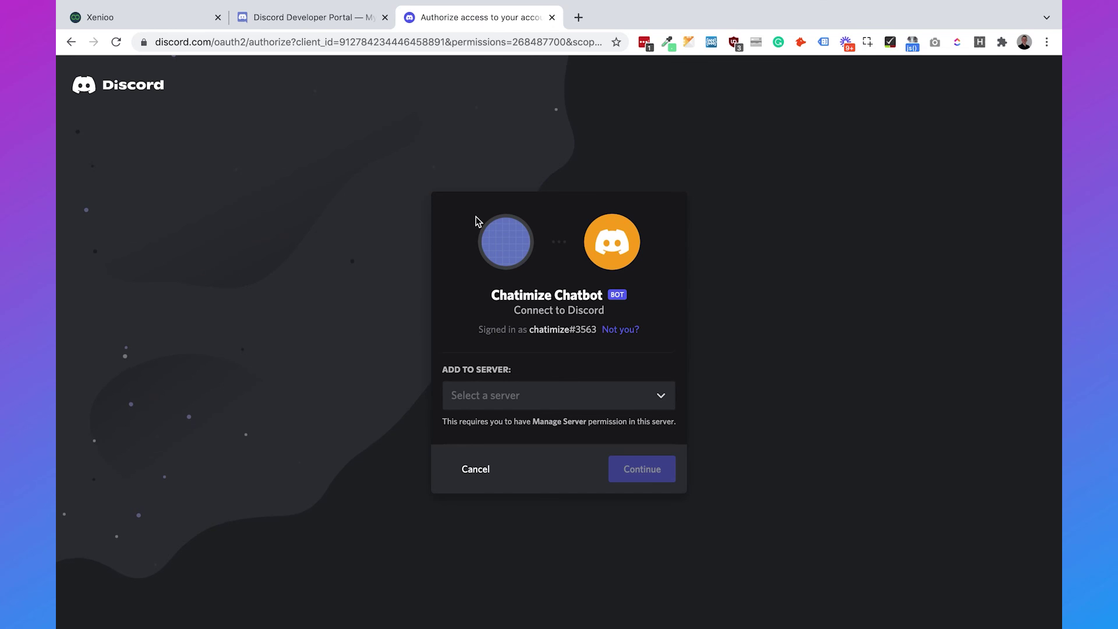
{"action": "left_click", "coordinate": [508, 403]}
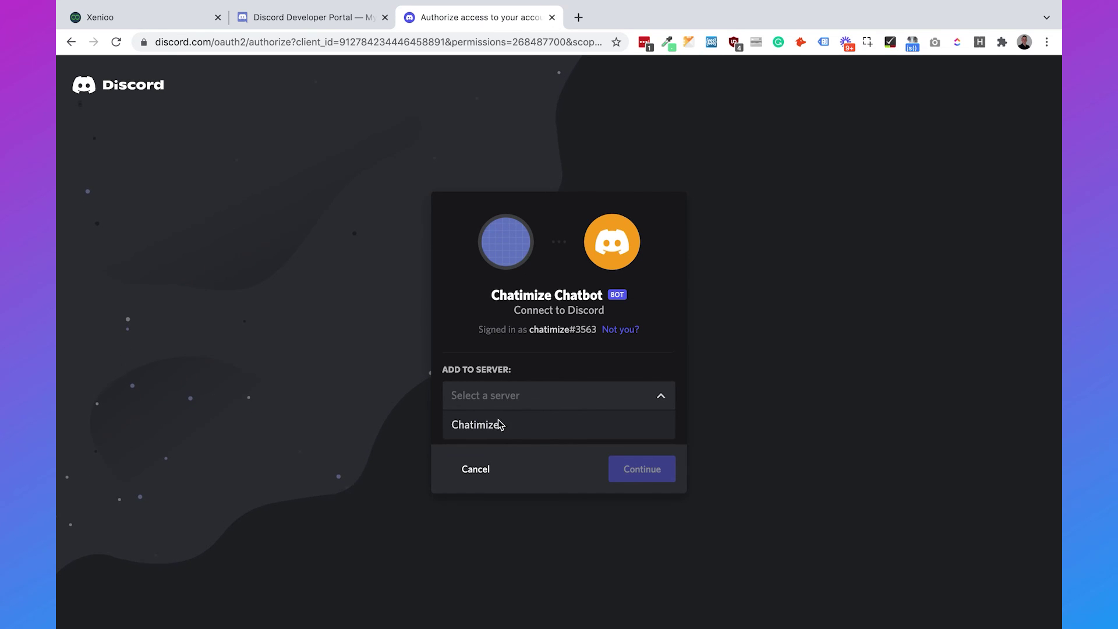
{"action": "left_click", "coordinate": [499, 424]}
{"action": "left_click", "coordinate": [633, 475]}
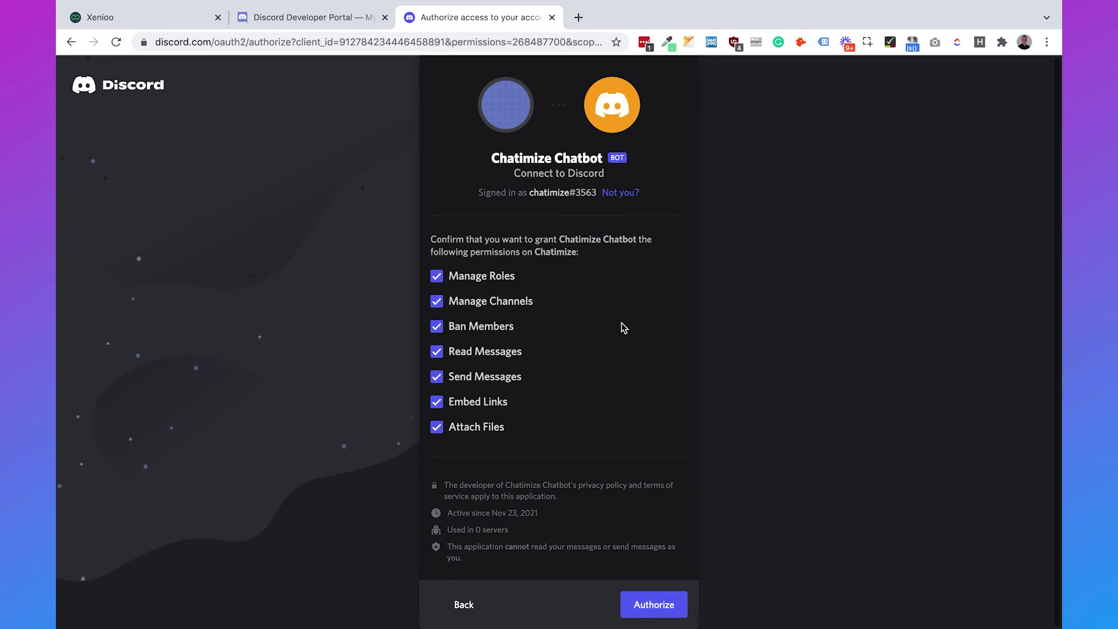
{"action": "left_click", "coordinate": [633, 605]}
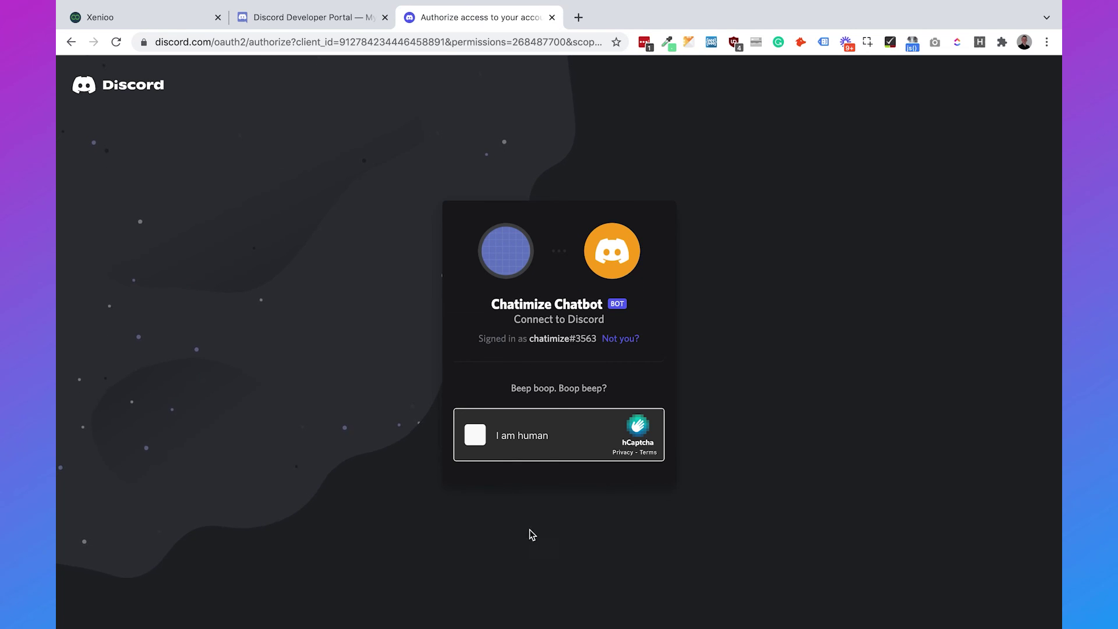
{"action": "left_click", "coordinate": [480, 437]}
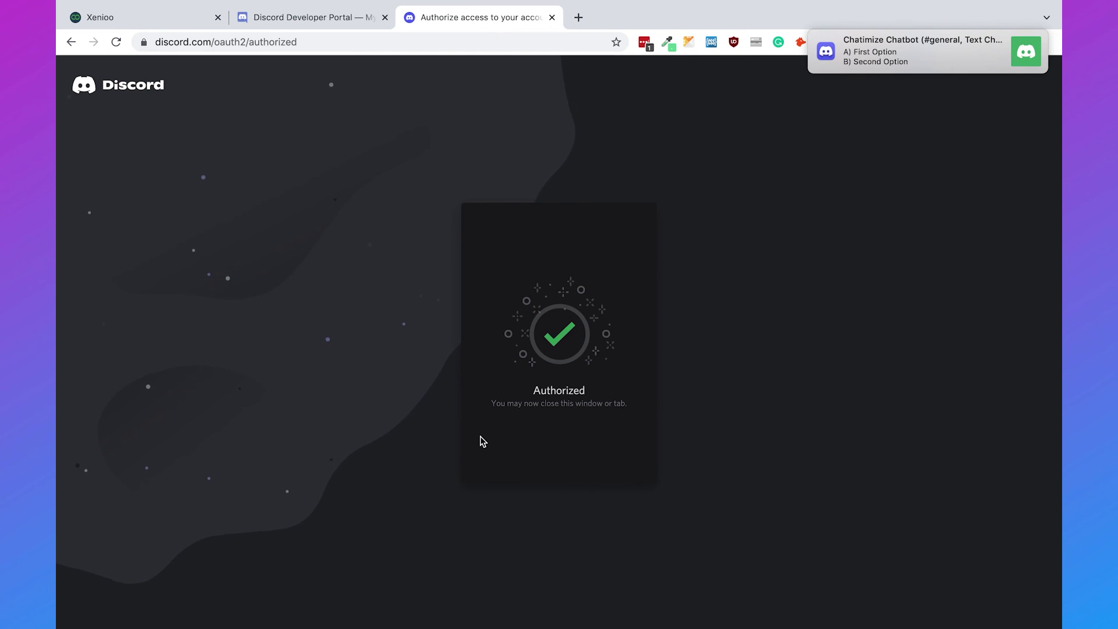
{"action": "key", "text": "ctrl+Up"}
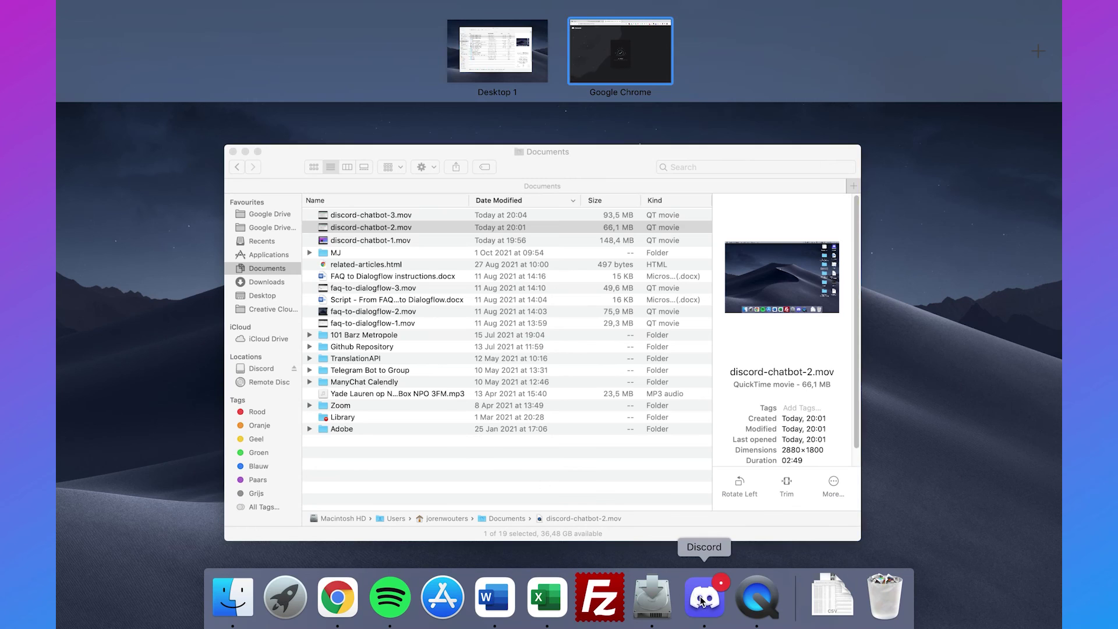
Bring up the Discord app, glance at the Xenioo builder, then return to Discord.
{"action": "left_click", "coordinate": [705, 596]}
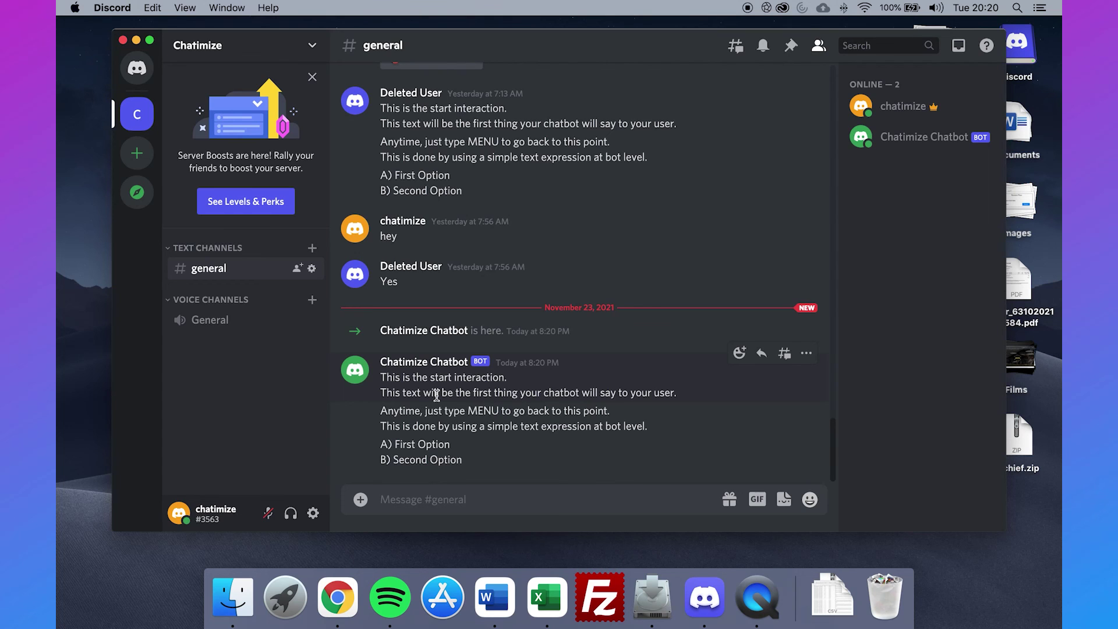
{"action": "key", "text": "ctrl+Right"}
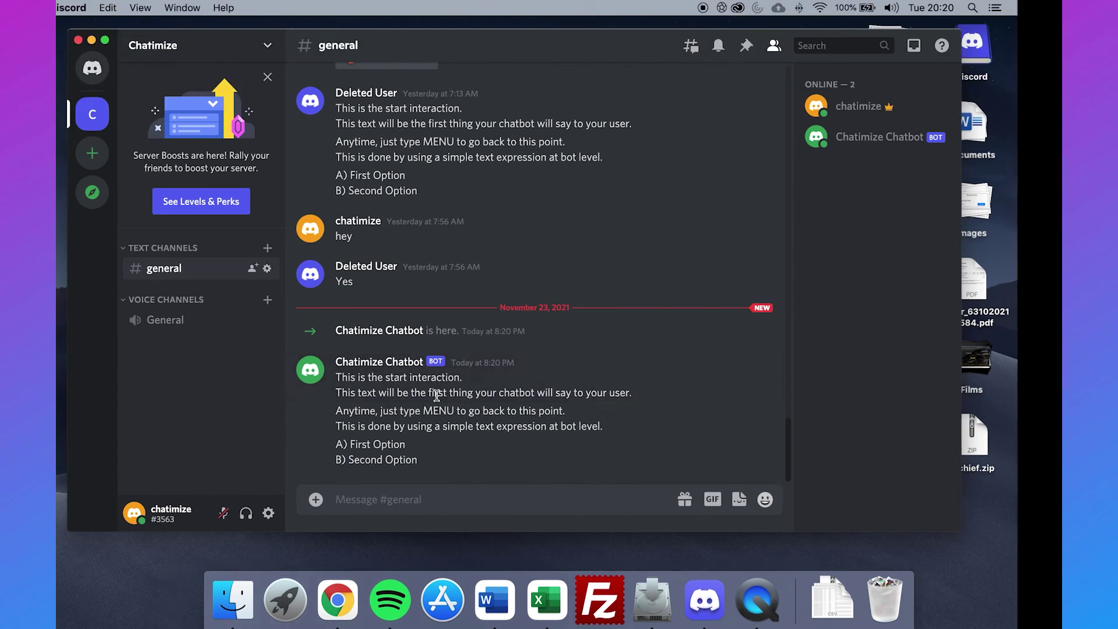
{"action": "left_click", "coordinate": [150, 14]}
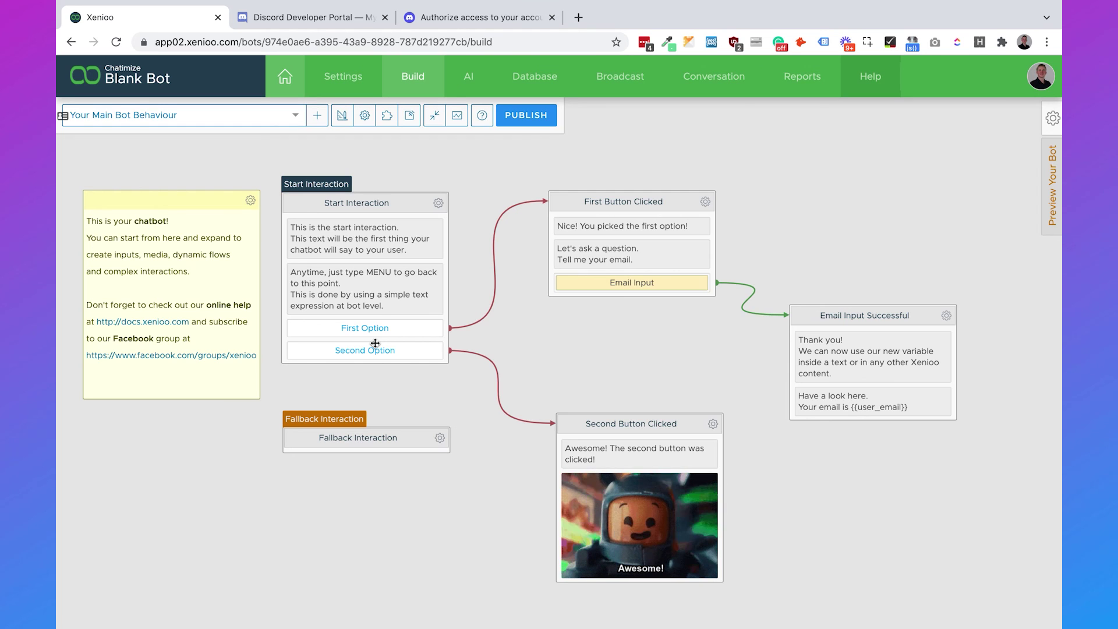
{"action": "key", "text": "ctrl+Left"}
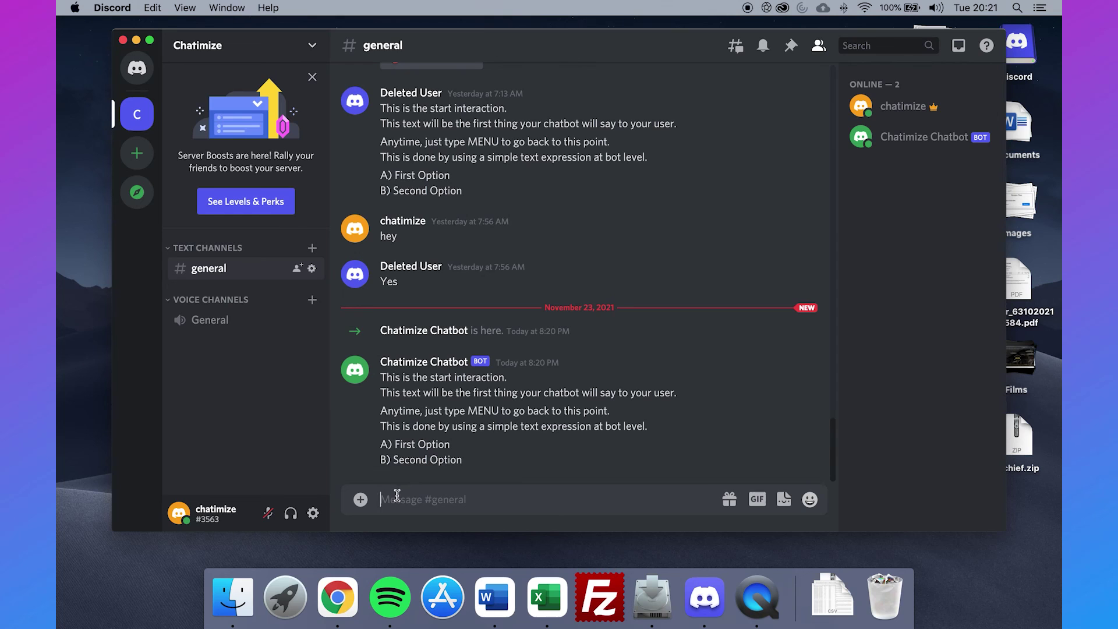
In #general, send 'live' and 'gaming cheatsheet' to get the schedule and PDF replies.
{"action": "type", "text": "live"}
{"action": "key", "text": "Return"}
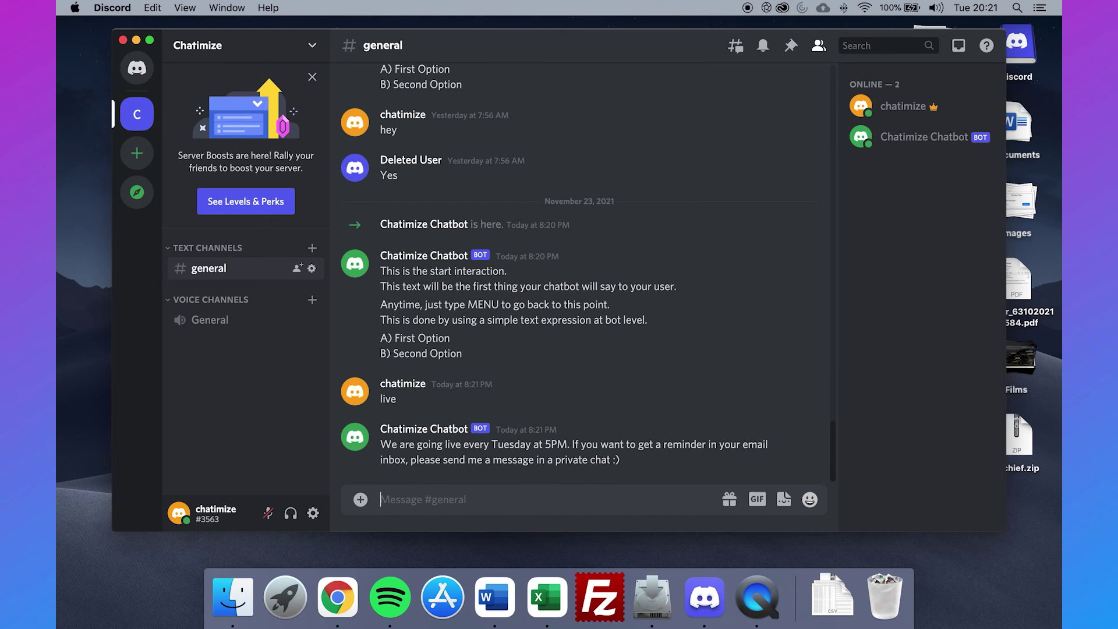
{"action": "type", "text": "gaming cheatsheet"}
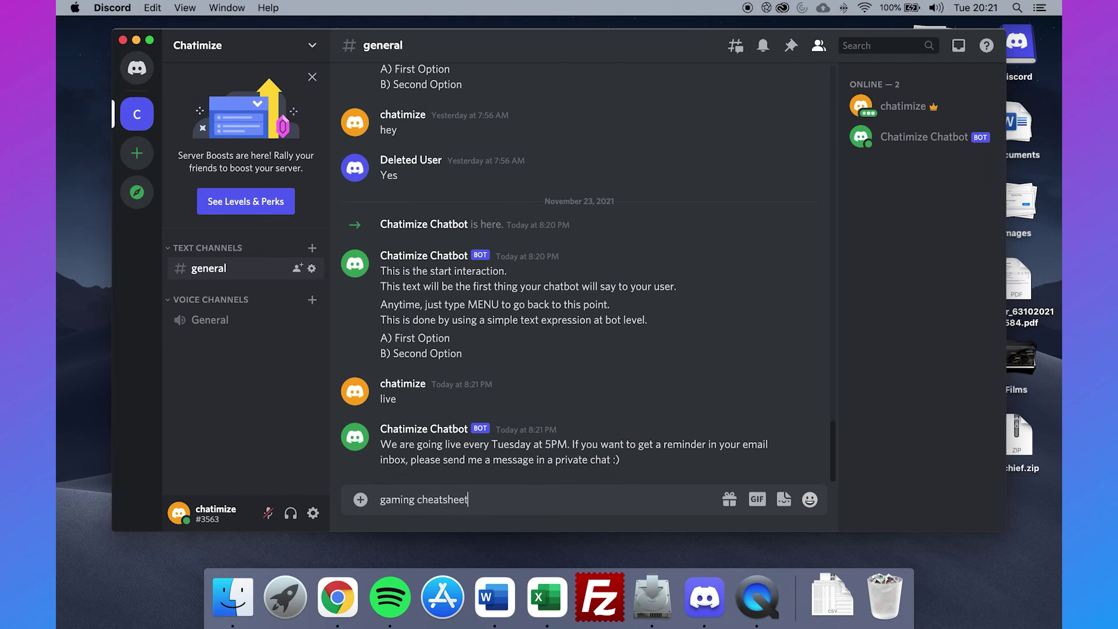
{"action": "key", "text": "Return"}
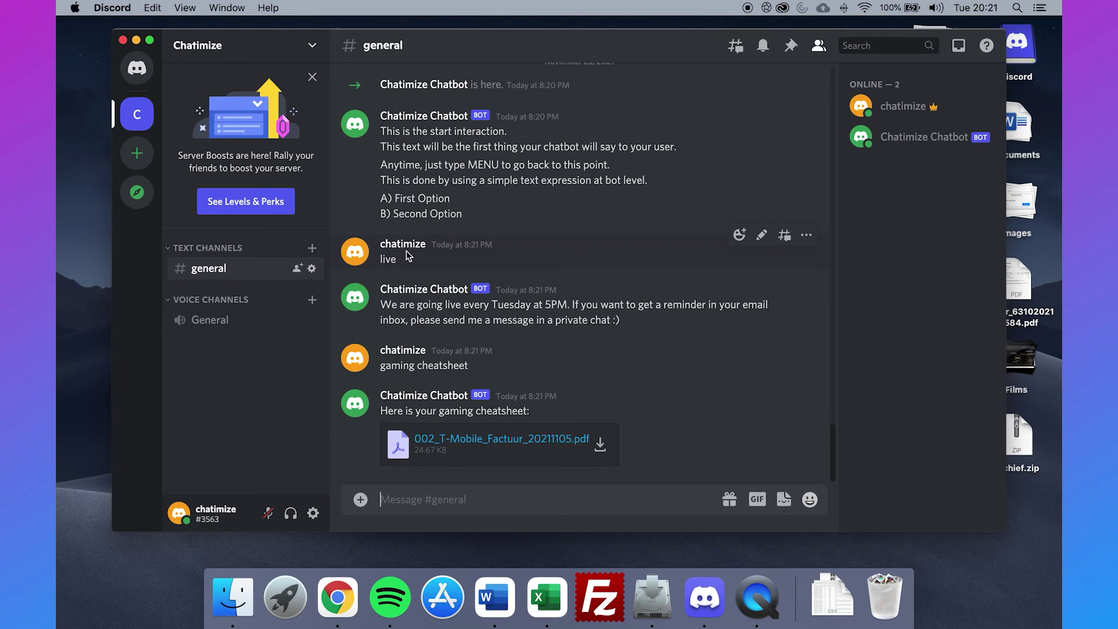
{"action": "left_click", "coordinate": [138, 71]}
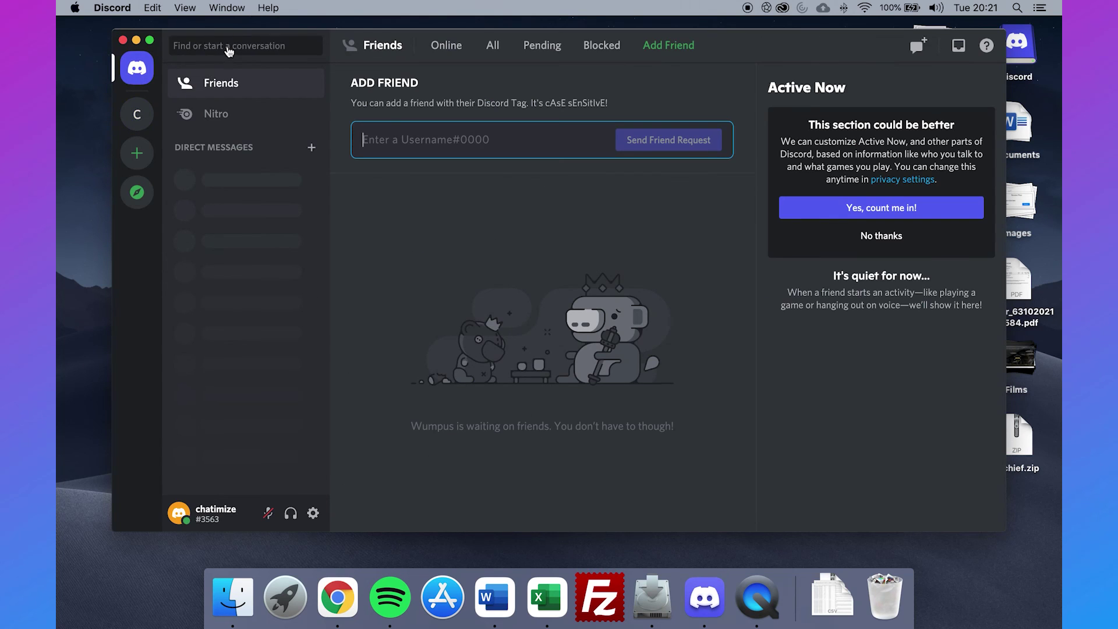
Open a DM with the chatimize chatbot, send 'live', then reply 'yes' to accept the reminder.
{"action": "left_click", "coordinate": [228, 49]}
{"action": "type", "text": "chatimize"}
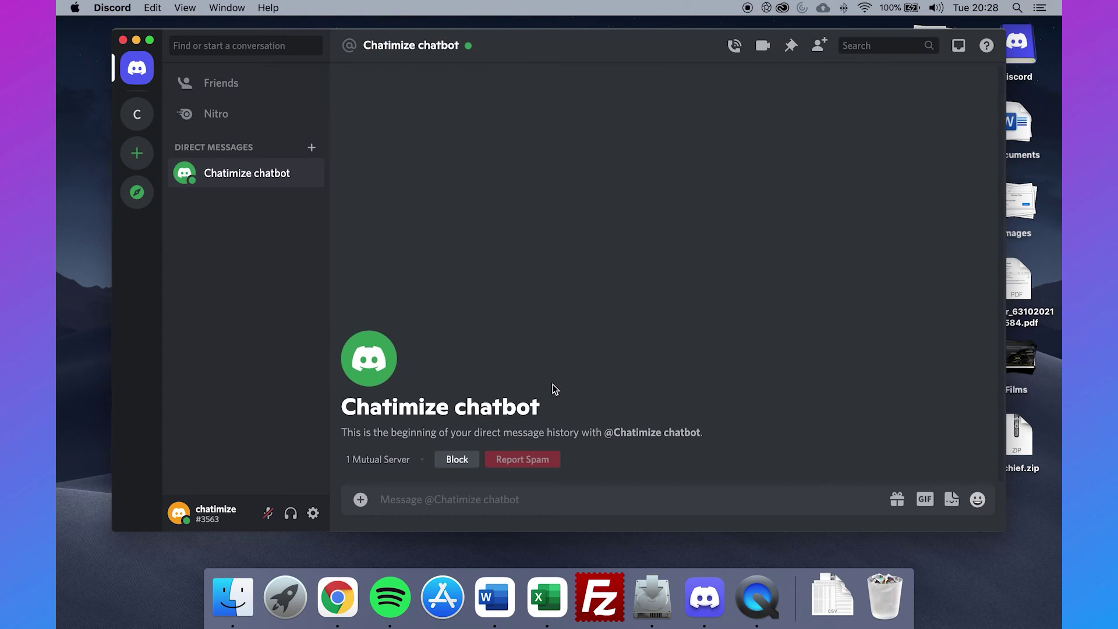
{"action": "type", "text": "live"}
{"action": "key", "text": "Return"}
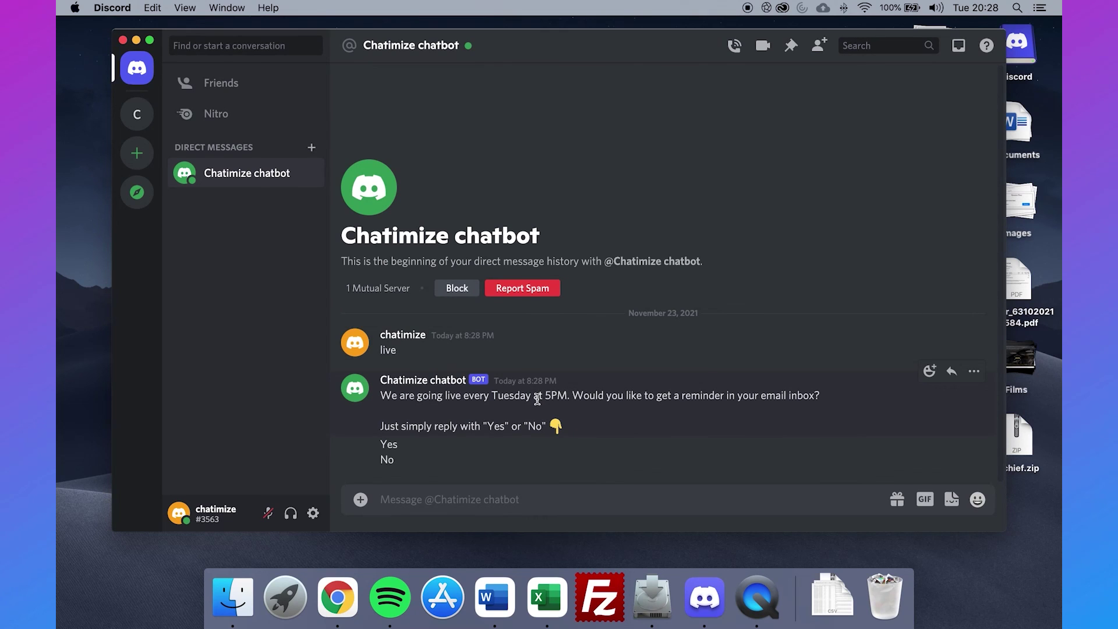
{"action": "left_click", "coordinate": [530, 499]}
{"action": "type", "text": "yes"}
{"action": "key", "text": "Return"}
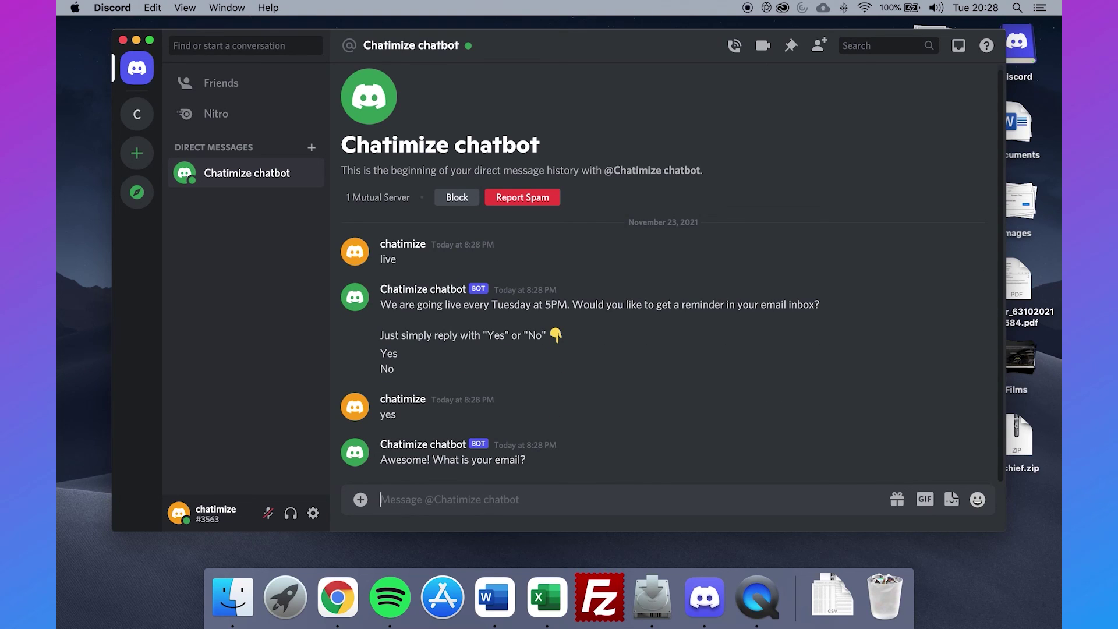
Send 'gjifewjfojifefw' as an invalid email, then reply with a valid email address.
{"action": "type", "text": "gjifewjfojifefw"}
{"action": "key", "text": "Return"}
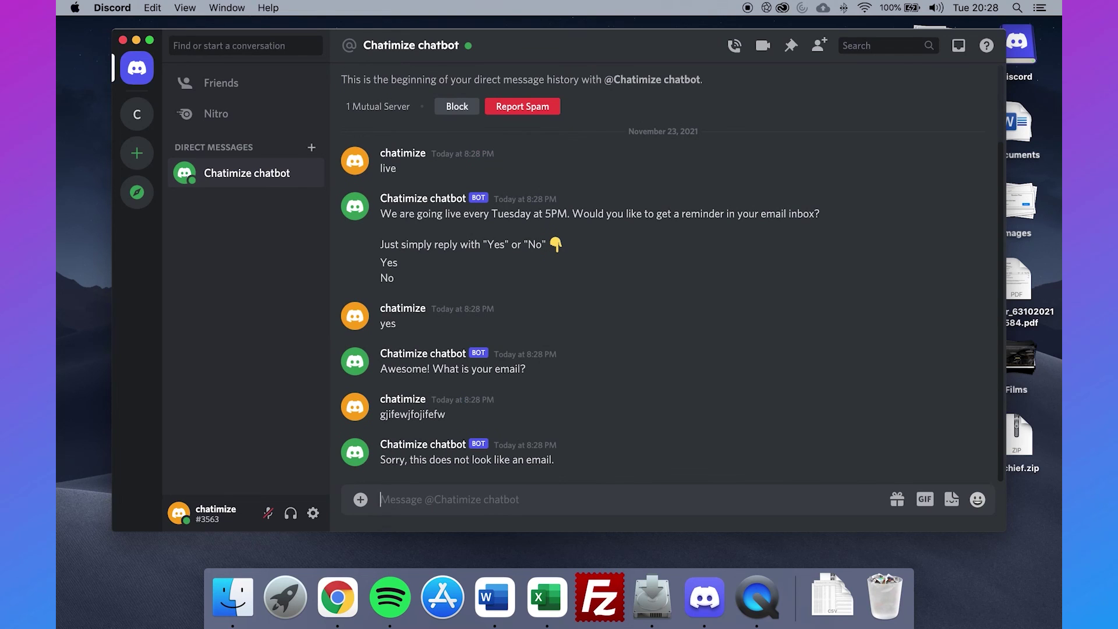
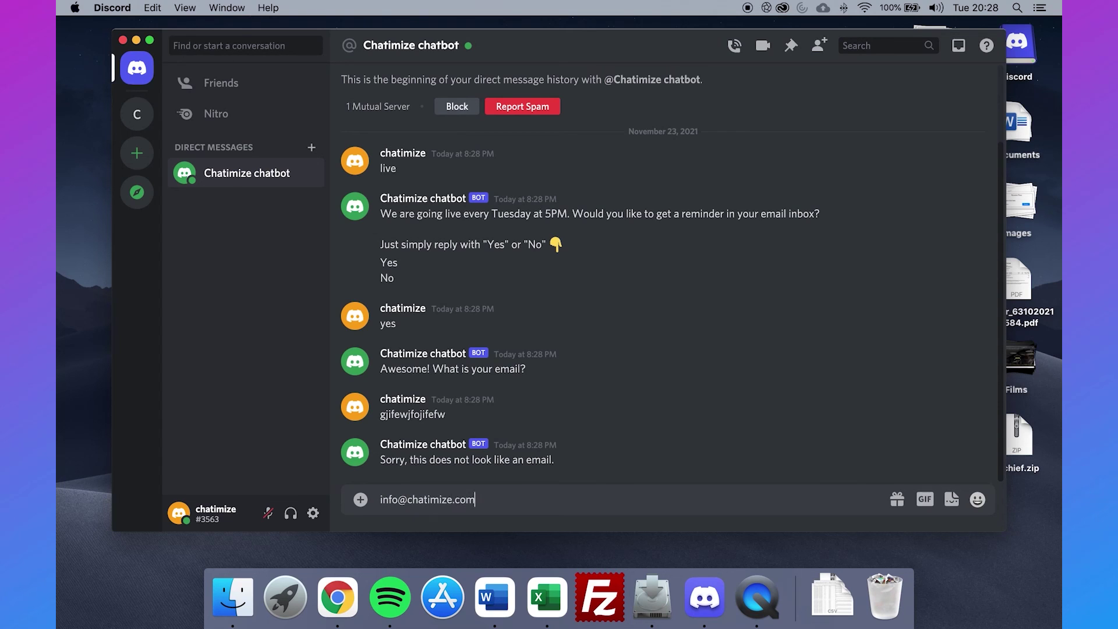
{"action": "key", "text": "Return"}
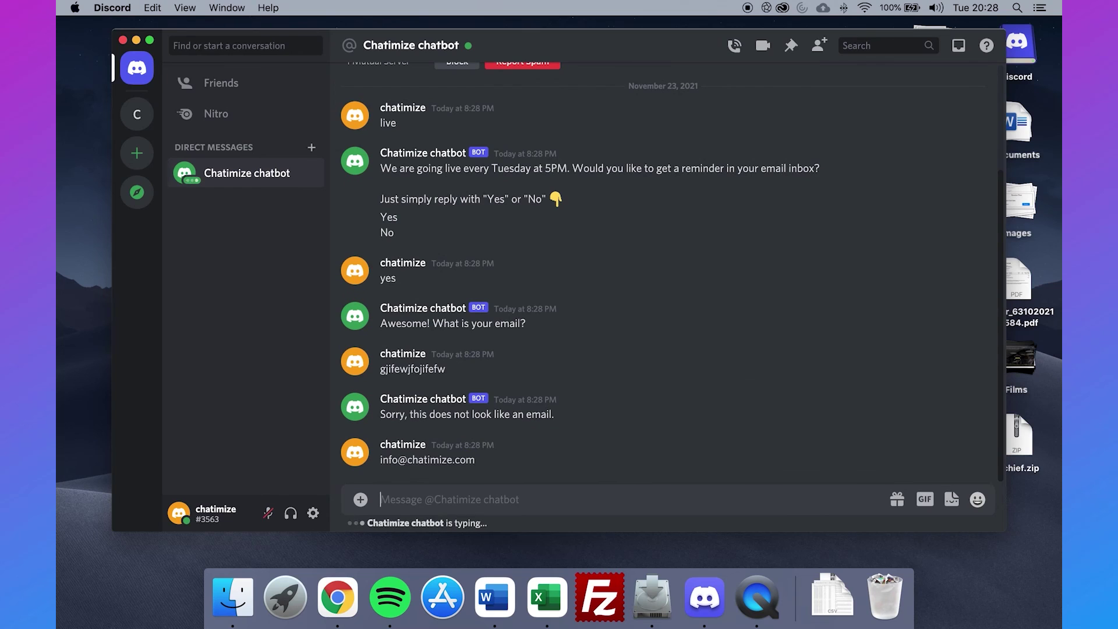